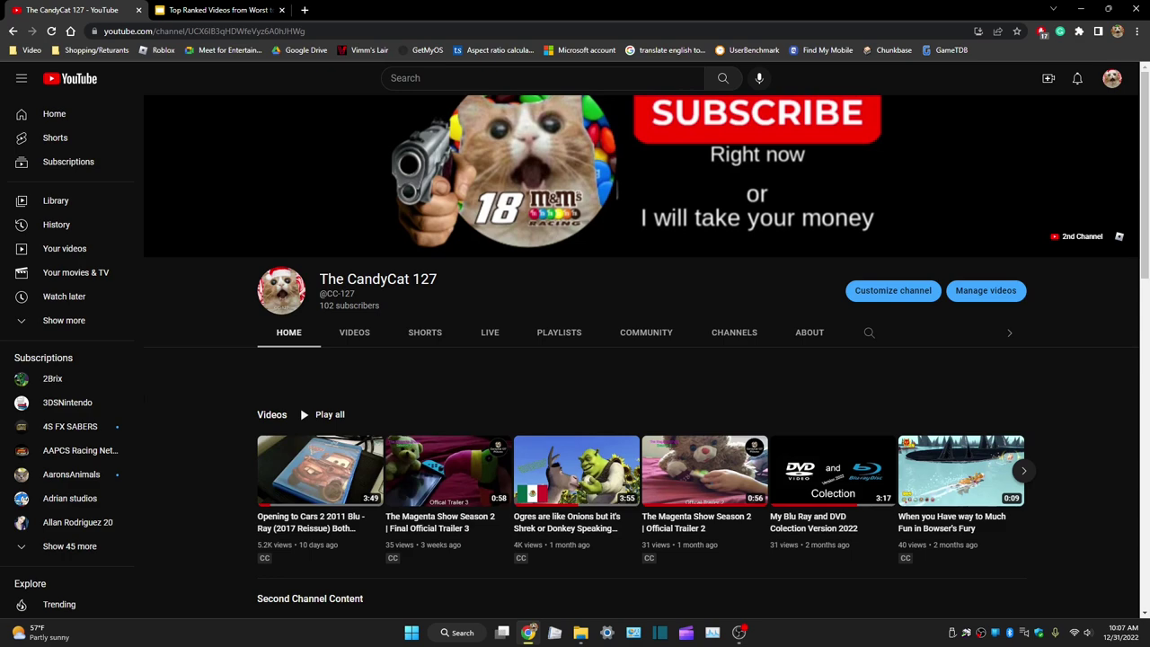
Browse the channel's uploaded videos, Shorts and live streams to review the videos to rank
left_click(355, 333)
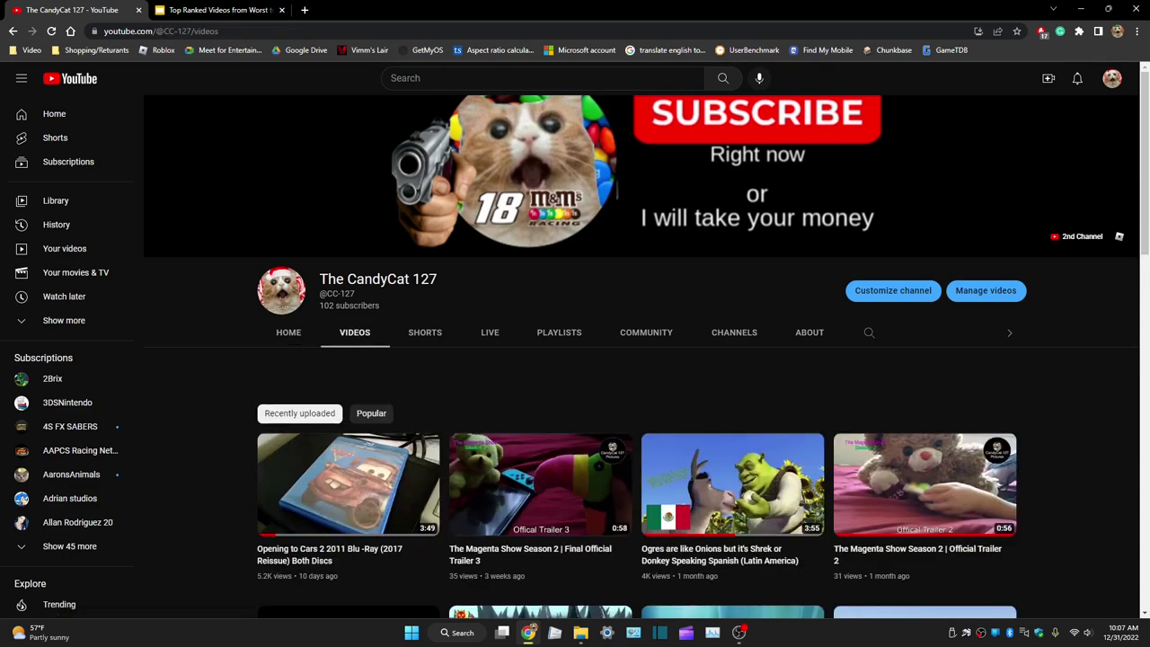
scroll(300, 407, "down", 1)
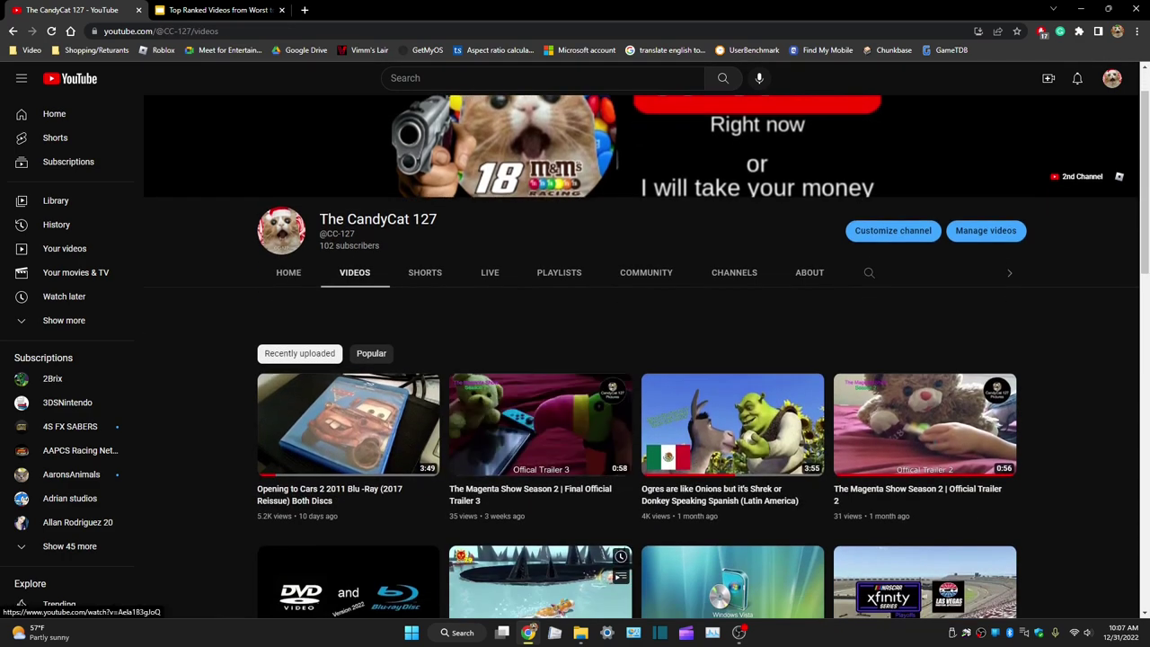
scroll(300, 408, "down", 5)
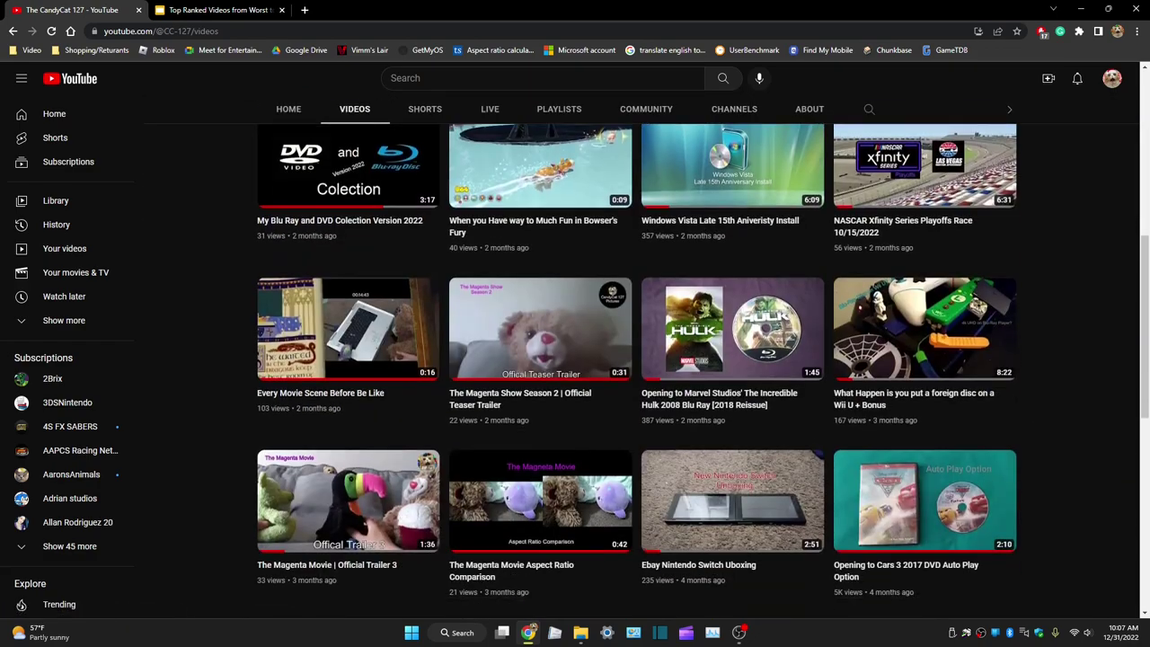
scroll(540, 453, "down", 2)
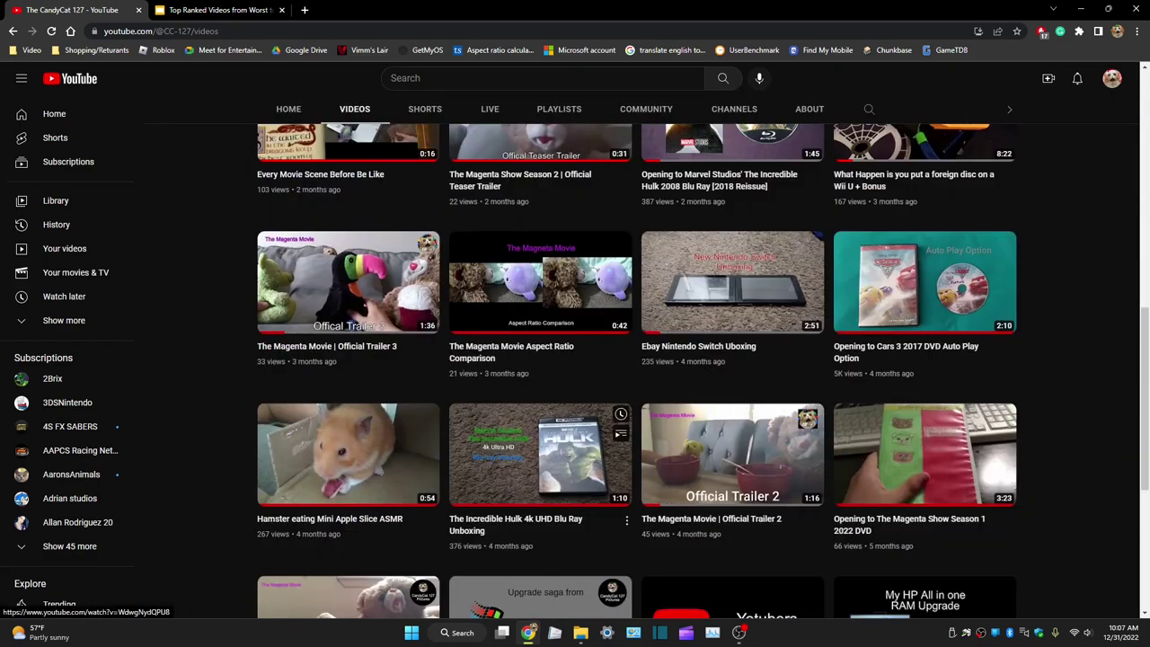
scroll(539, 454, "up", 8)
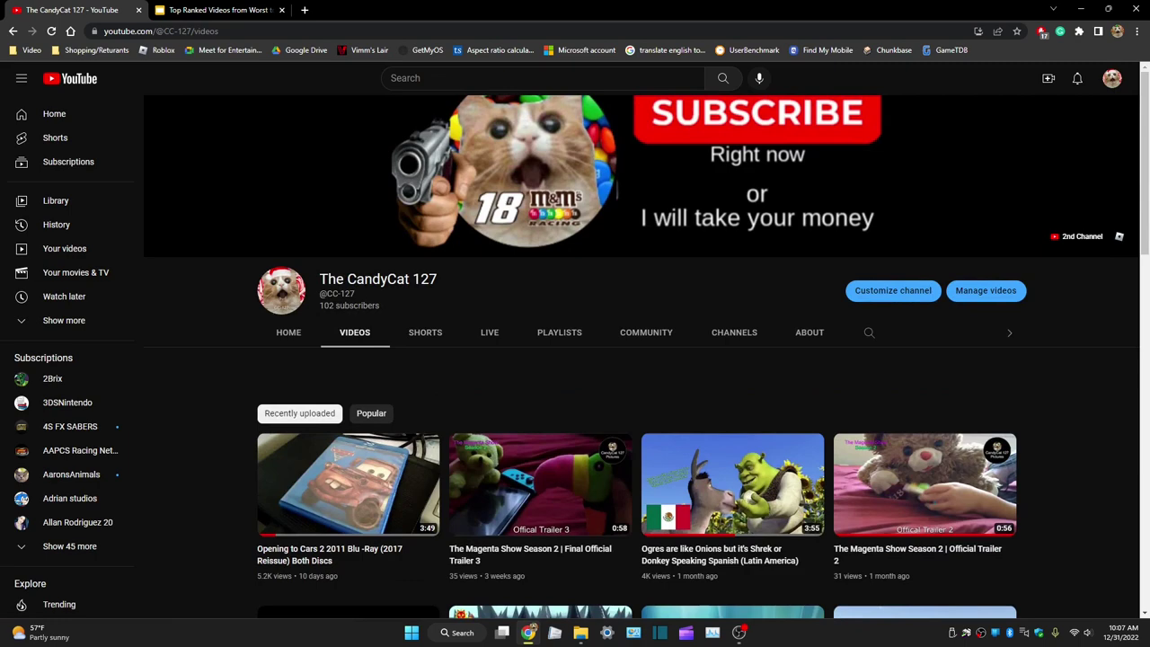
left_click(425, 333)
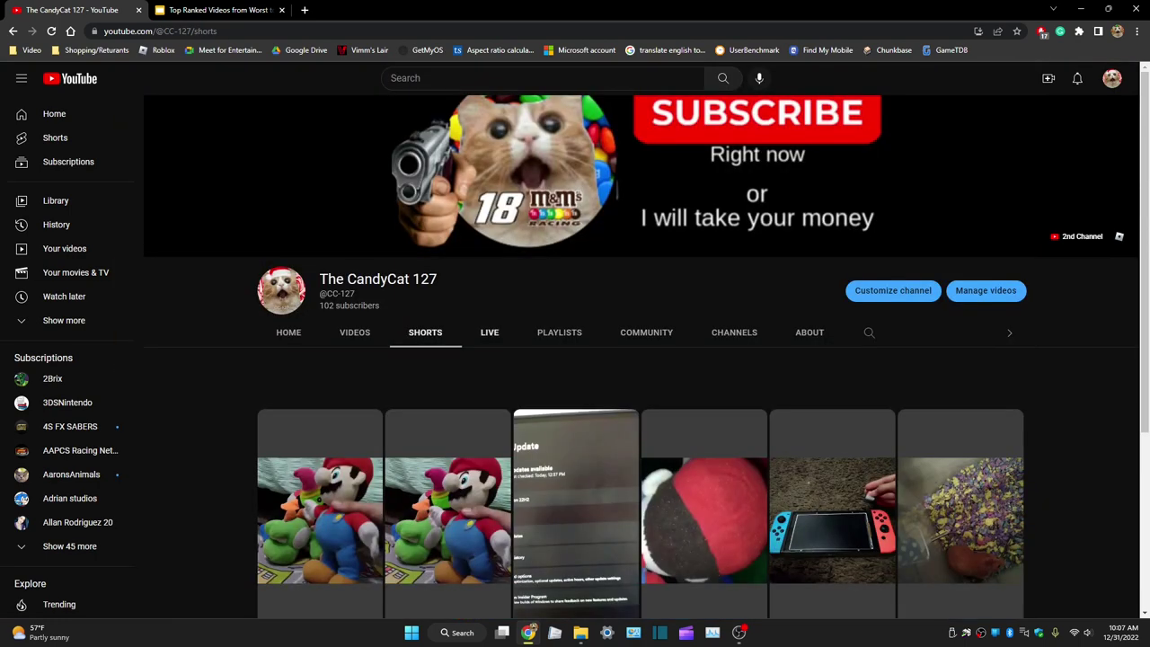
left_click(490, 333)
left_click(425, 332)
left_click(355, 333)
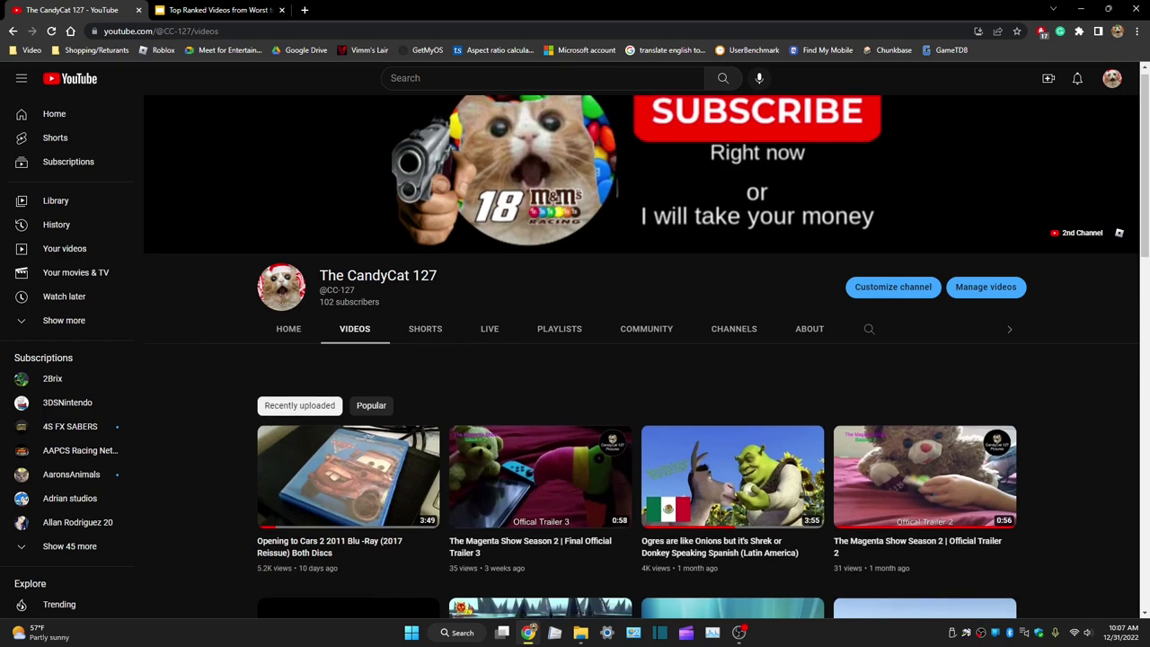
scroll(641, 360, "down", 2)
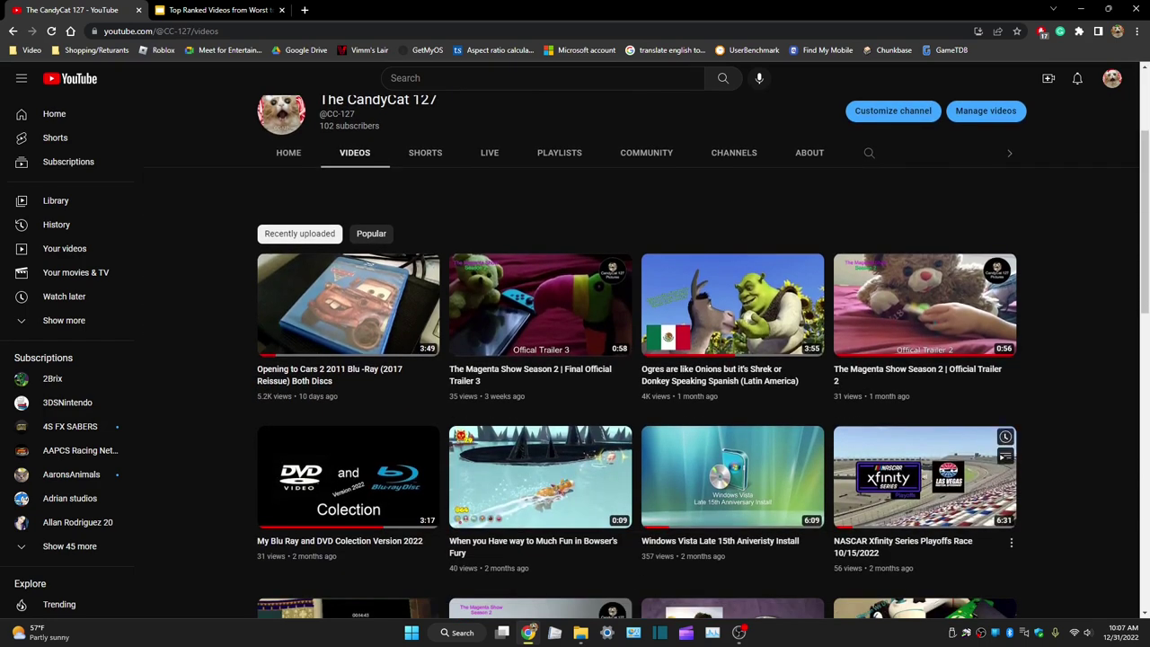
left_click(739, 633)
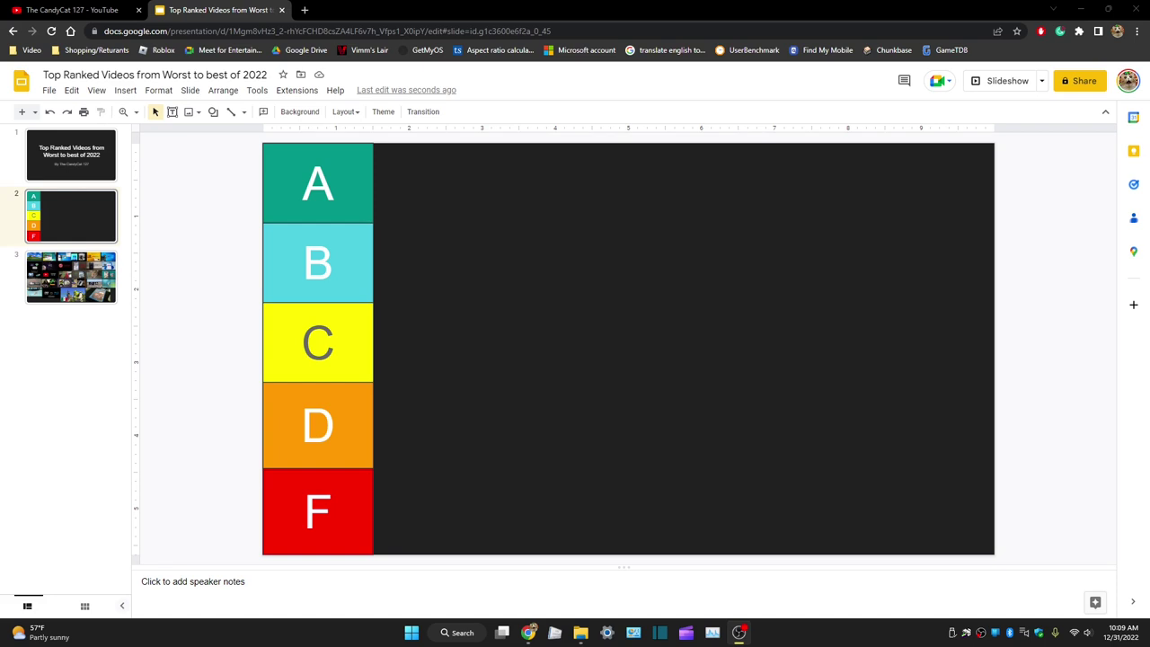
Move the "Upgrade saga" Part 1 thumbnail from slide 3 to the start of row C on slide 2
left_click(71, 280)
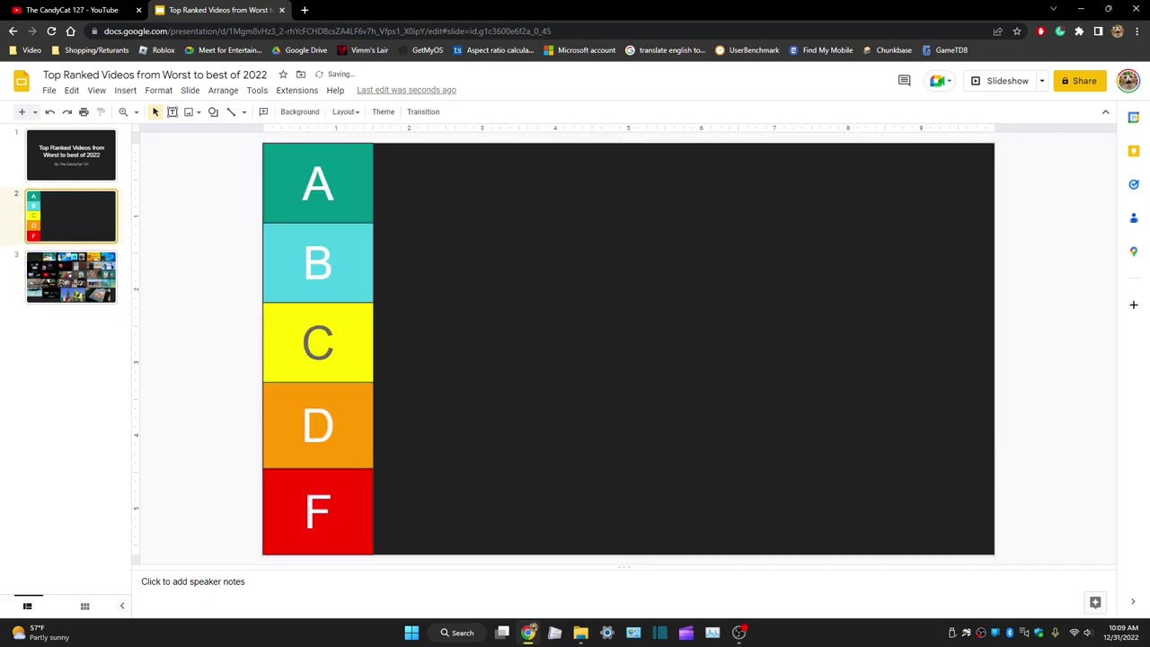
right_click(429, 179)
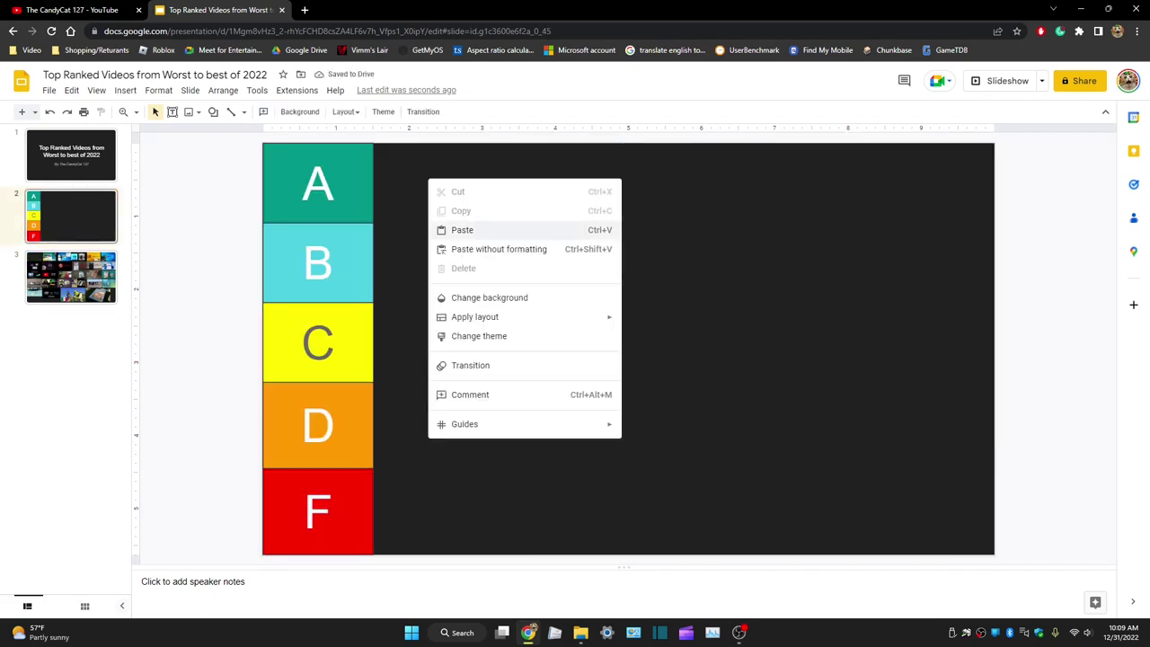
left_click(463, 230)
left_click_drag(315, 173, 431, 179)
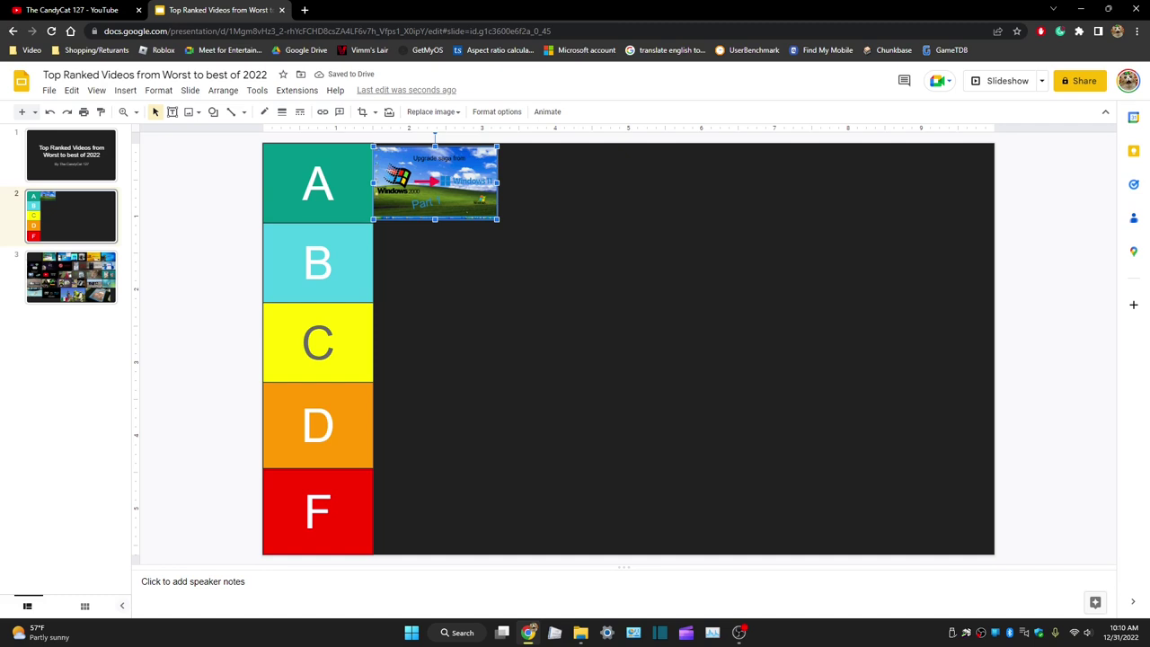
left_click_drag(431, 178, 432, 336)
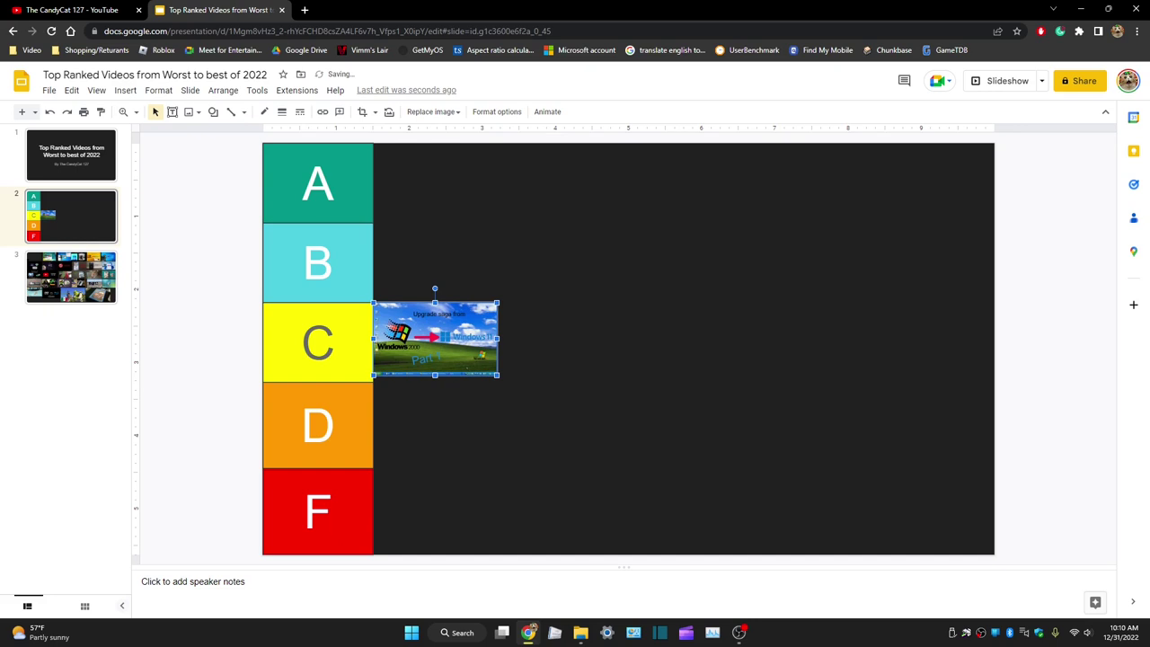
Cut the "Upgrade saga" Part 2 thumbnail from slide 3 and place it beside Part 1 in row C on slide 2
left_click(71, 278)
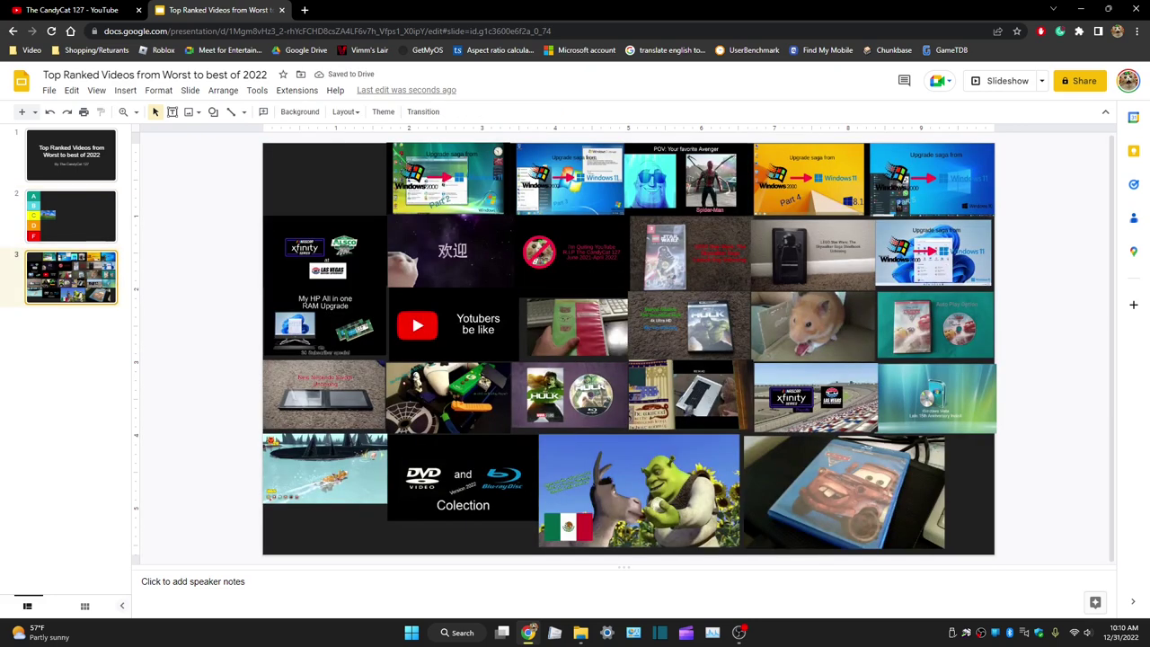
left_click_drag(436, 179, 332, 171)
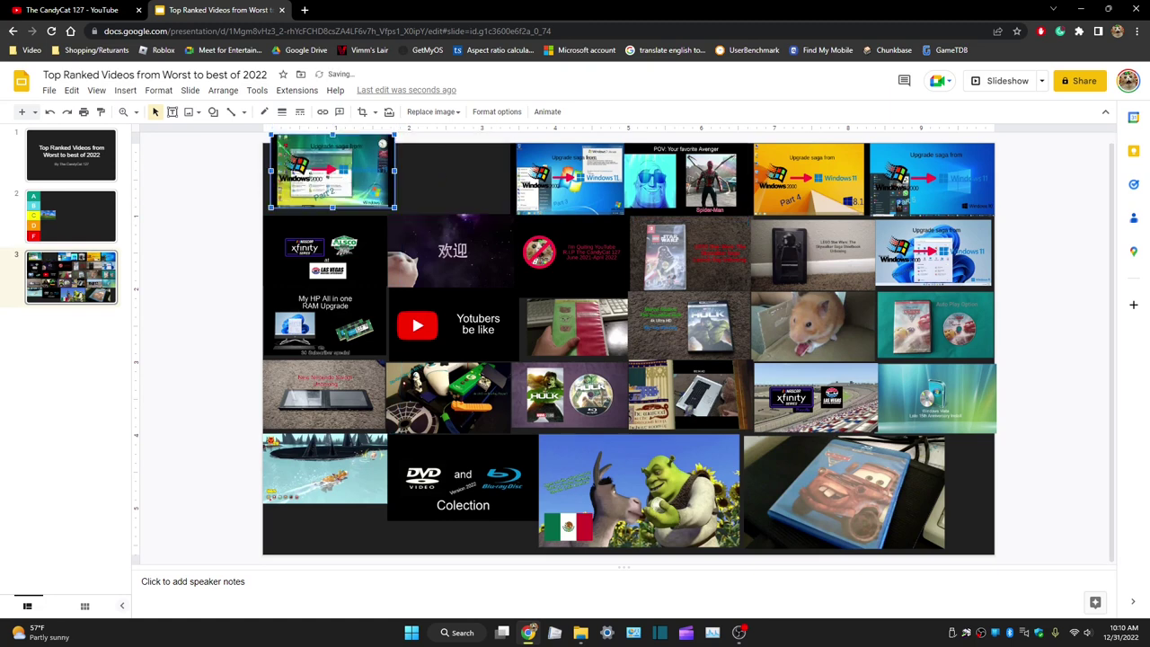
right_click(331, 180)
left_click(359, 196)
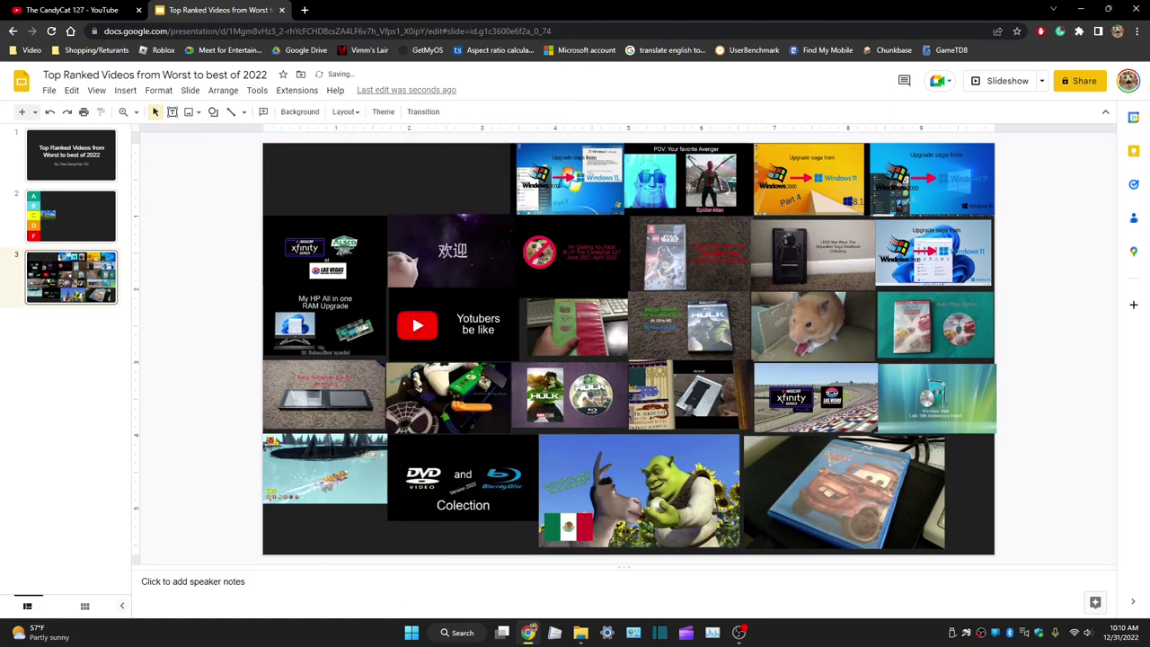
left_click(71, 216)
key("ctrl+v")
left_click_drag(332, 172, 561, 339)
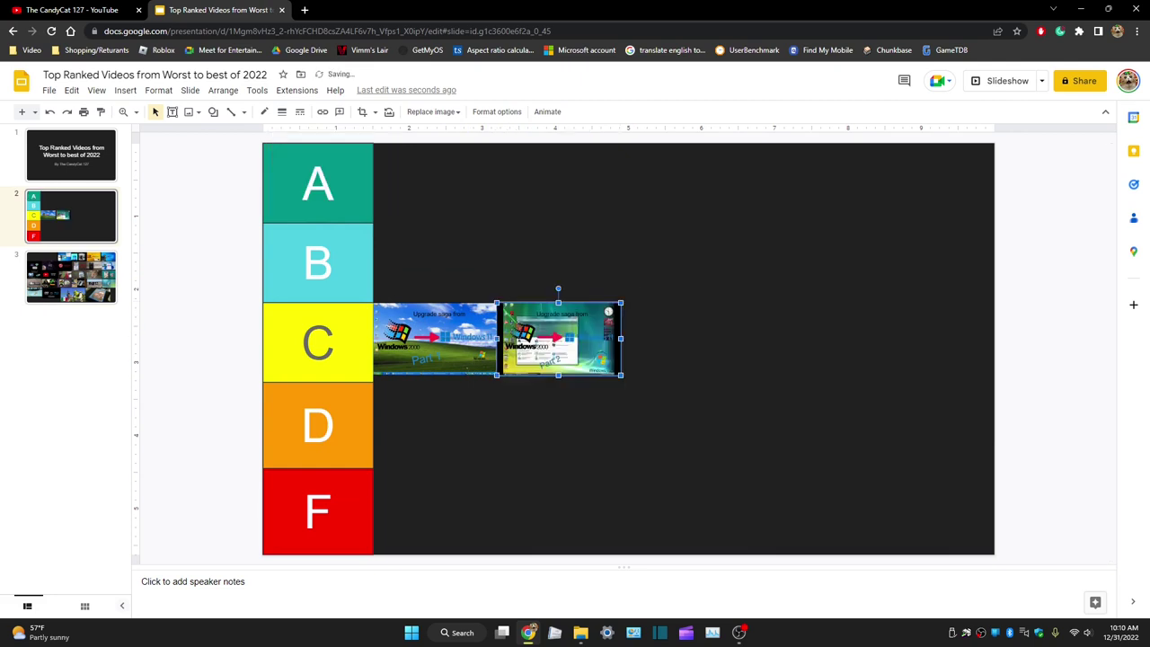
key("Escape")
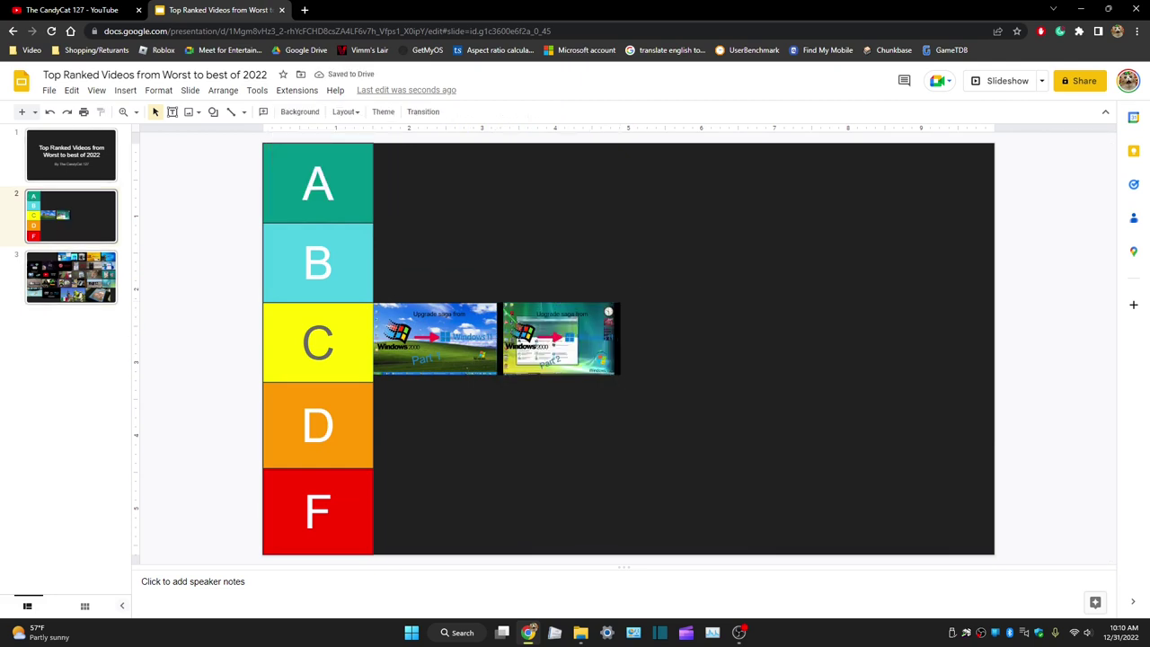
Cut the "Upgrade saga" thumbnail with the Windows 7 desktop from slide 3 and place it at the start of row B on slide 2
left_click(72, 274)
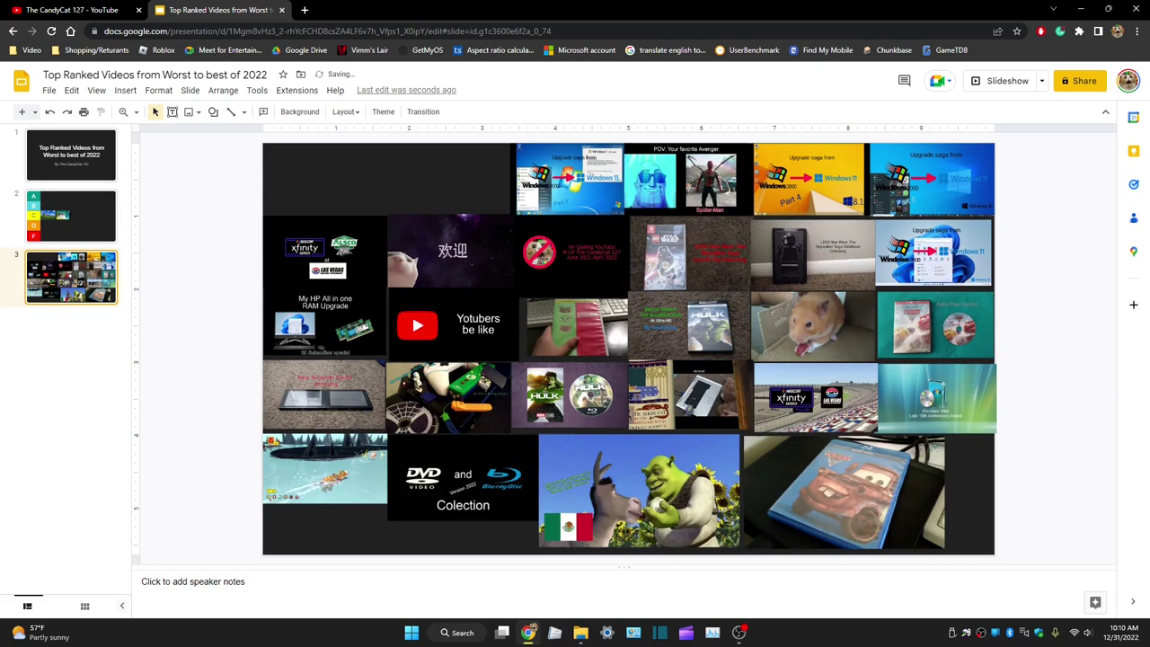
left_click(552, 170)
right_click(552, 170)
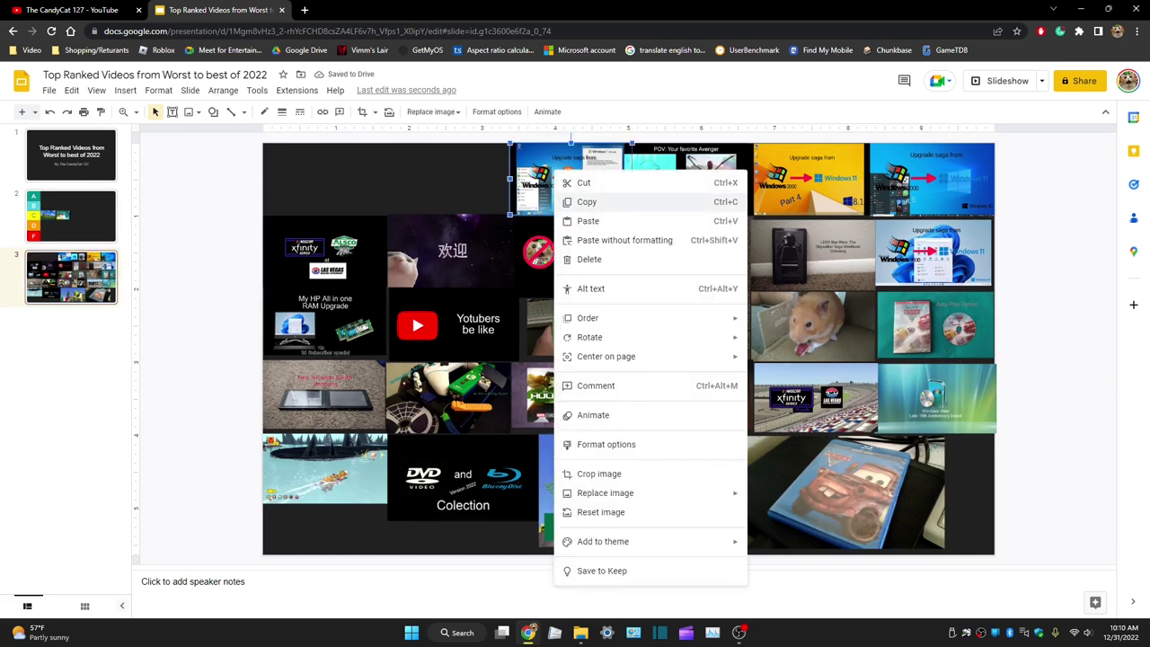
left_click(586, 182)
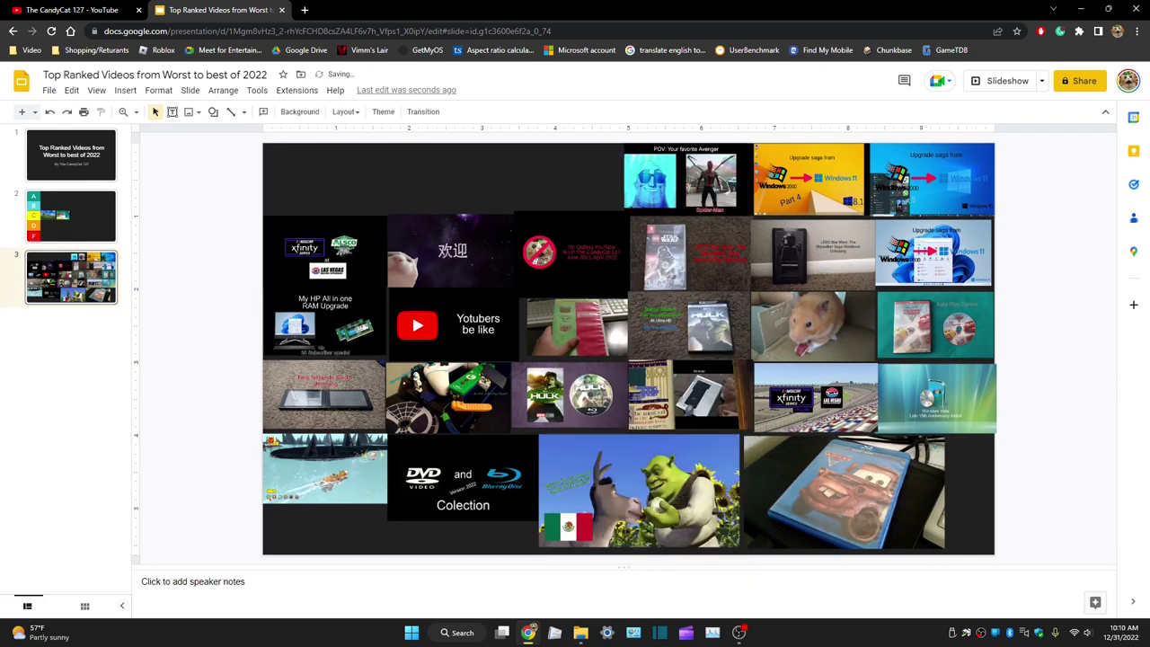
left_click(72, 216)
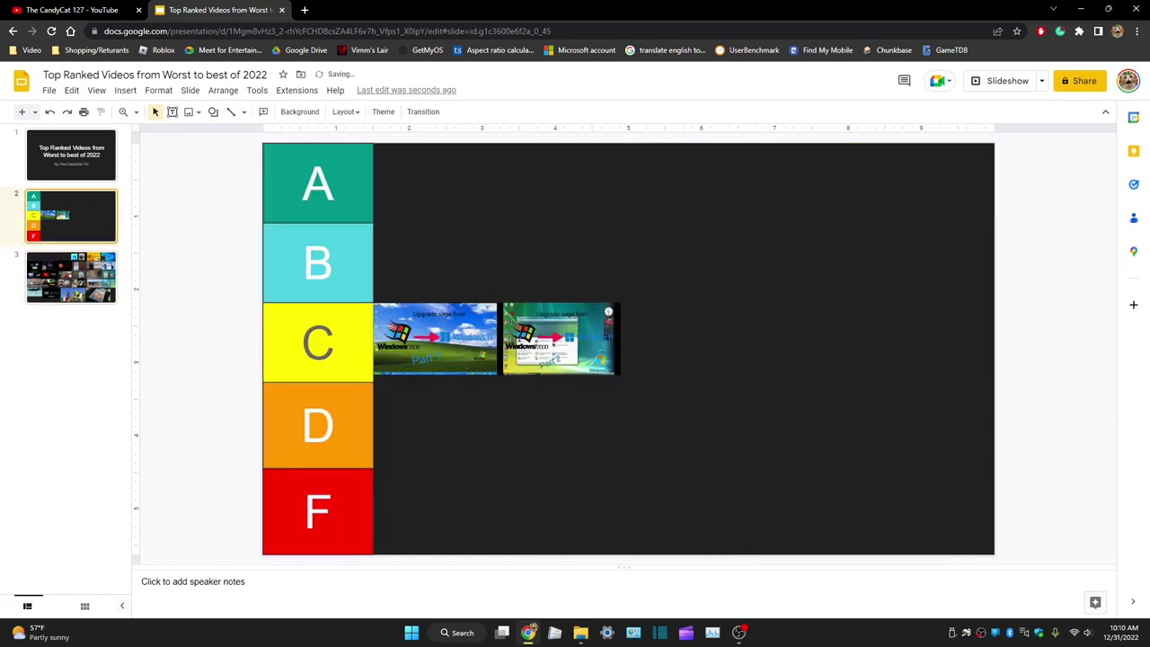
right_click(489, 259)
left_click(526, 313)
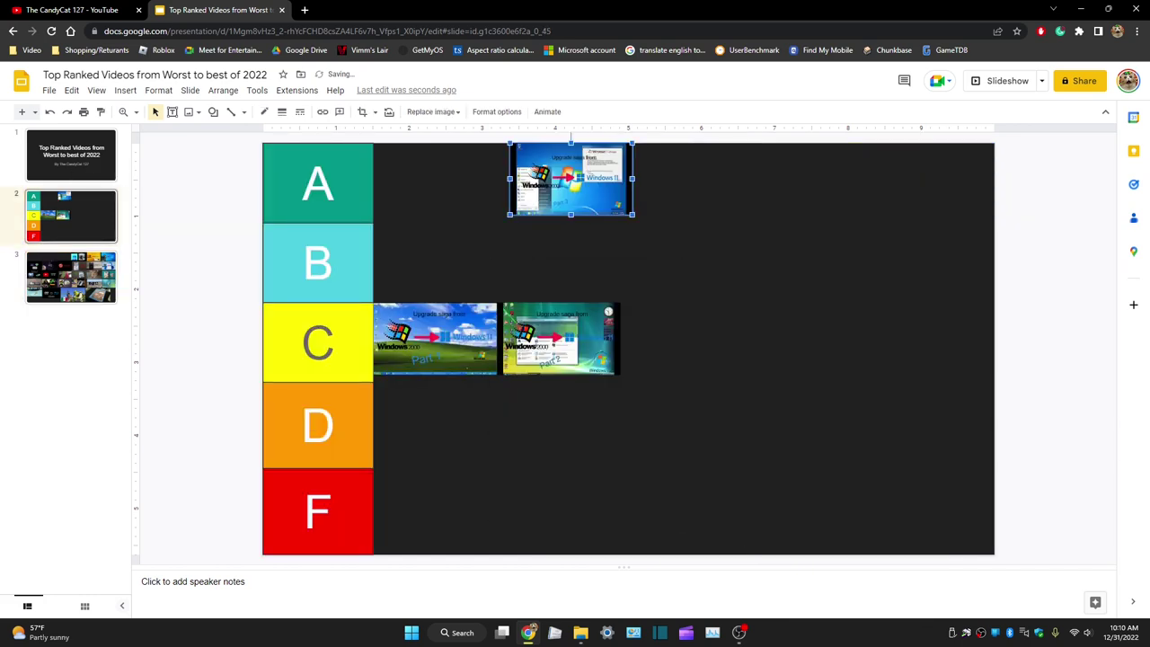
left_click_drag(571, 178, 435, 263)
key("Escape")
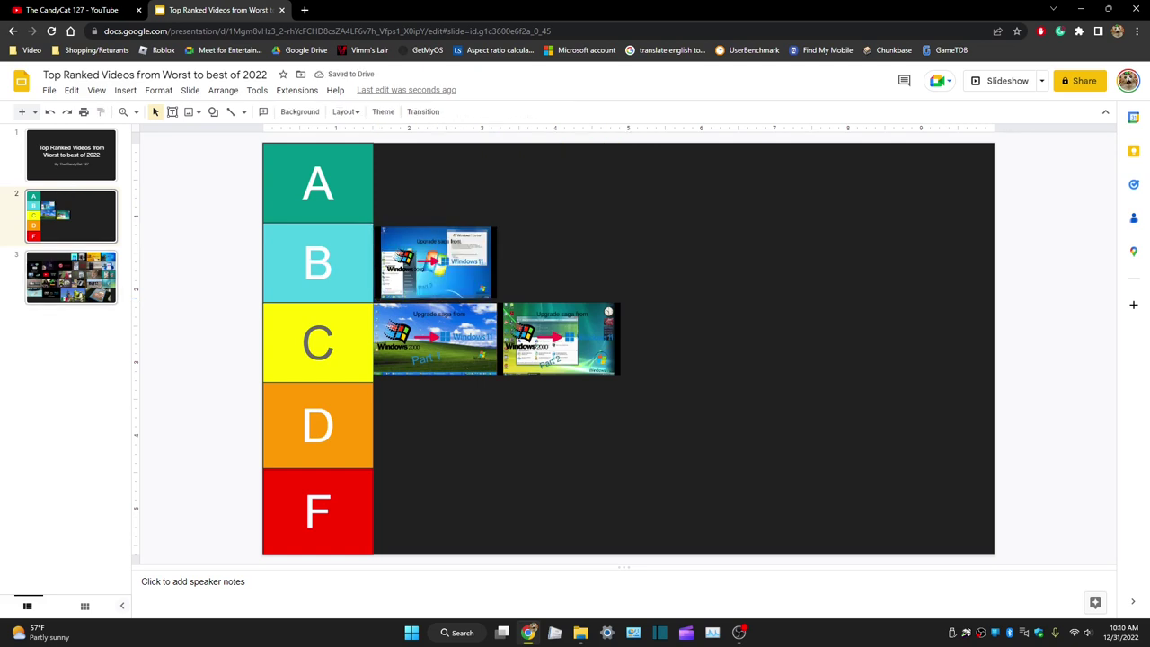
Cut the "POV: Your favorite Avenger" thumbnail from slide 3 and place it at the start of row F on slide 2
left_click(71, 278)
left_click(686, 179)
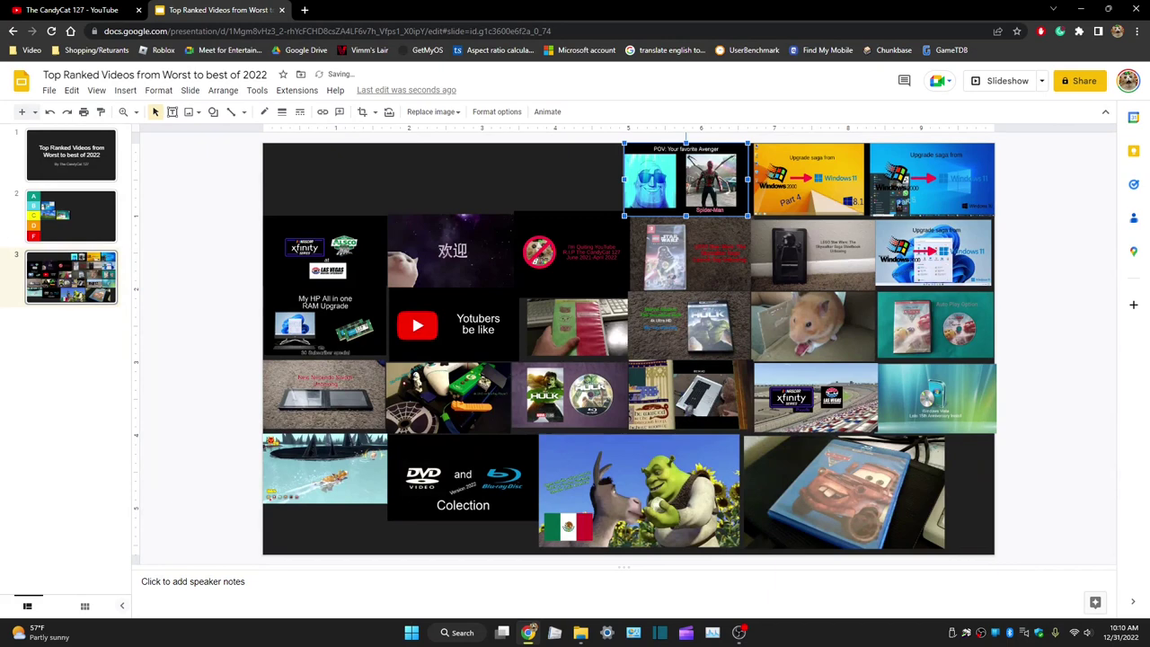
right_click(686, 167)
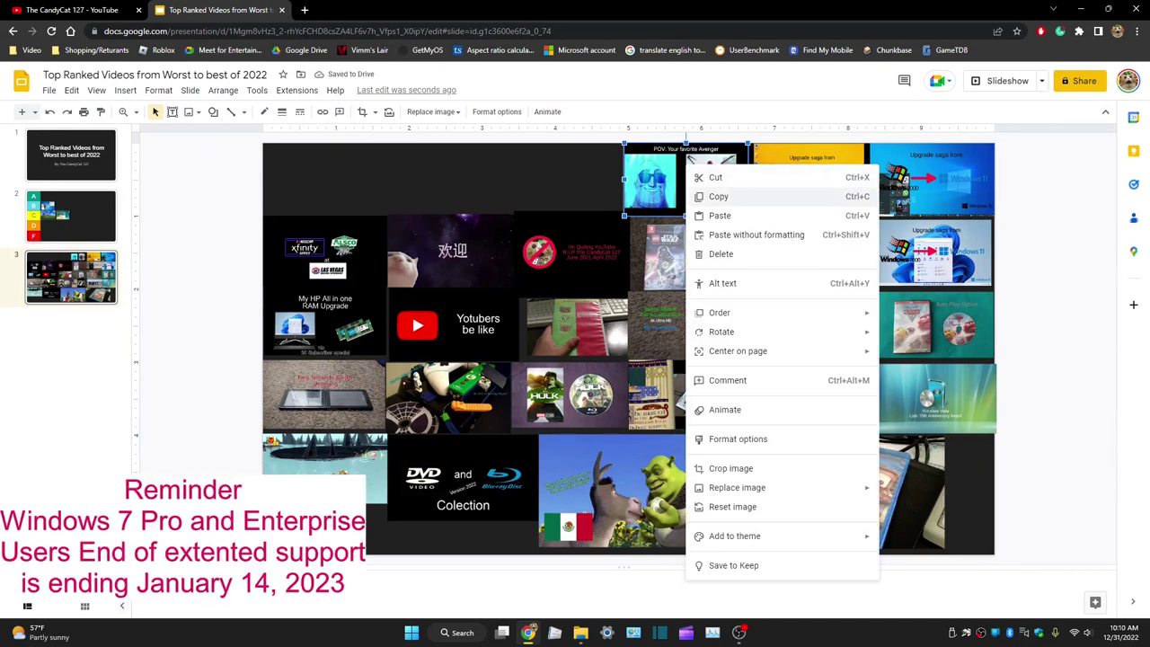
left_click(716, 177)
left_click(71, 216)
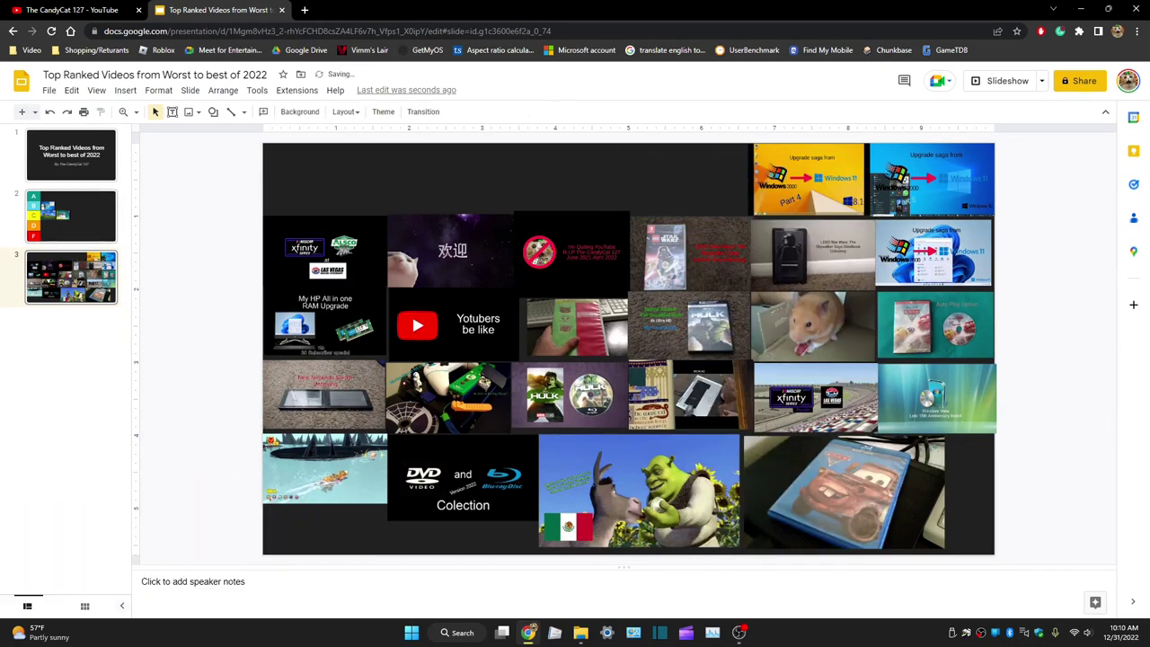
left_click_drag(685, 180, 424, 508)
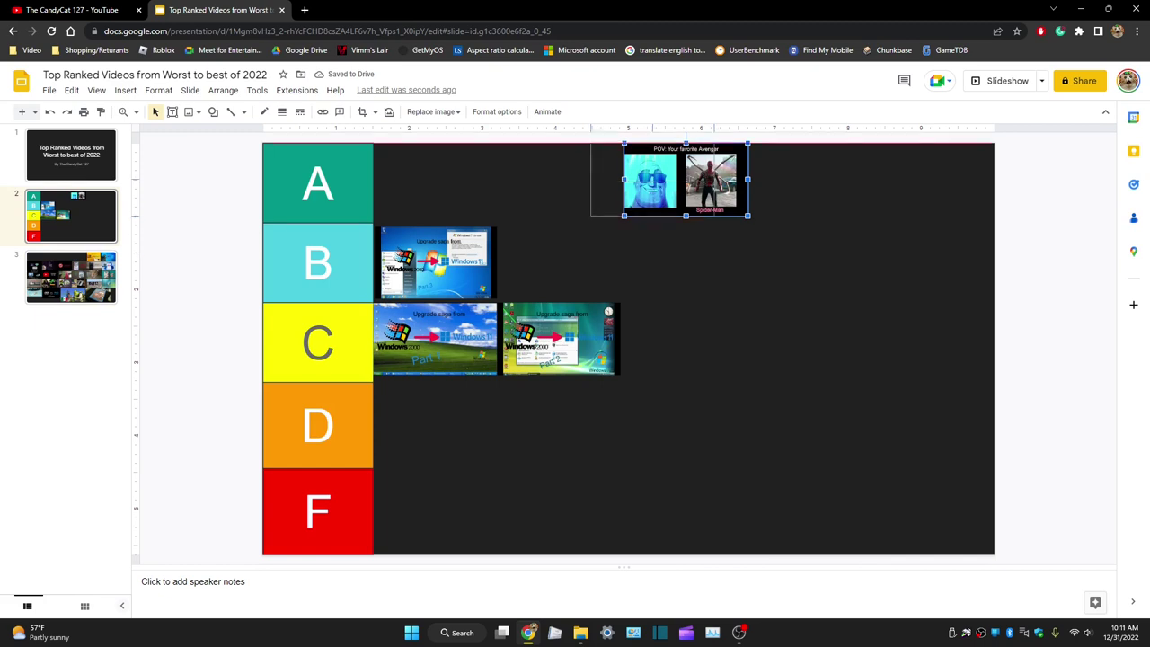
key("Escape")
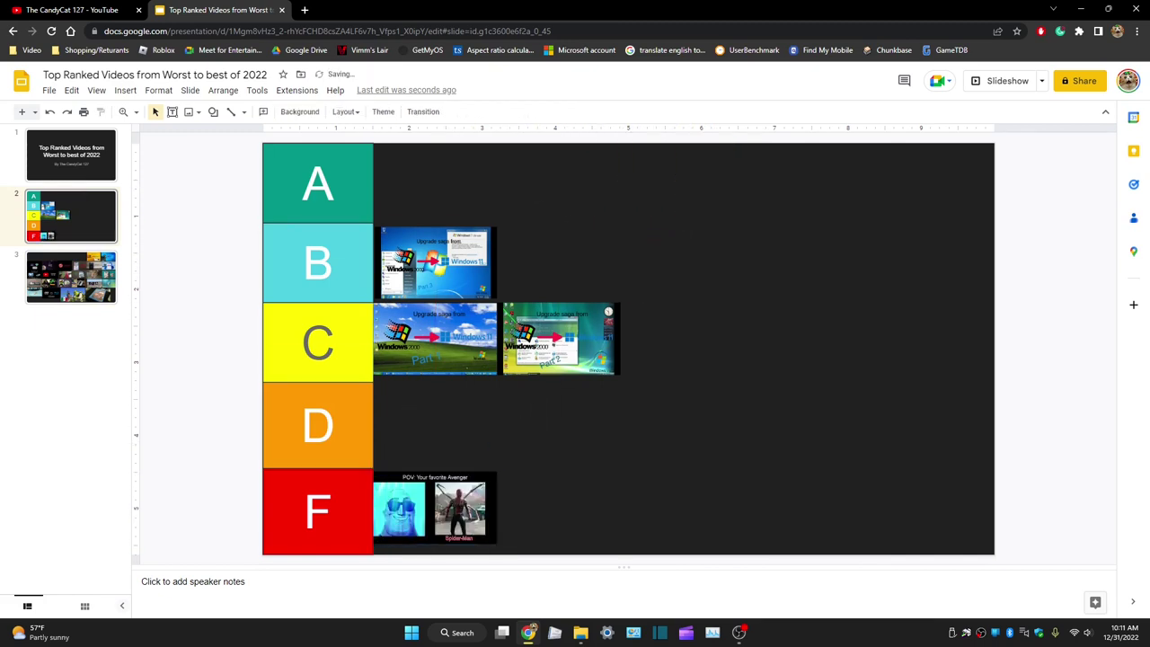
Cut the "Upgrade saga" Part 4 thumbnail from slide 3 and place it second in row B on slide 2
left_click(71, 278)
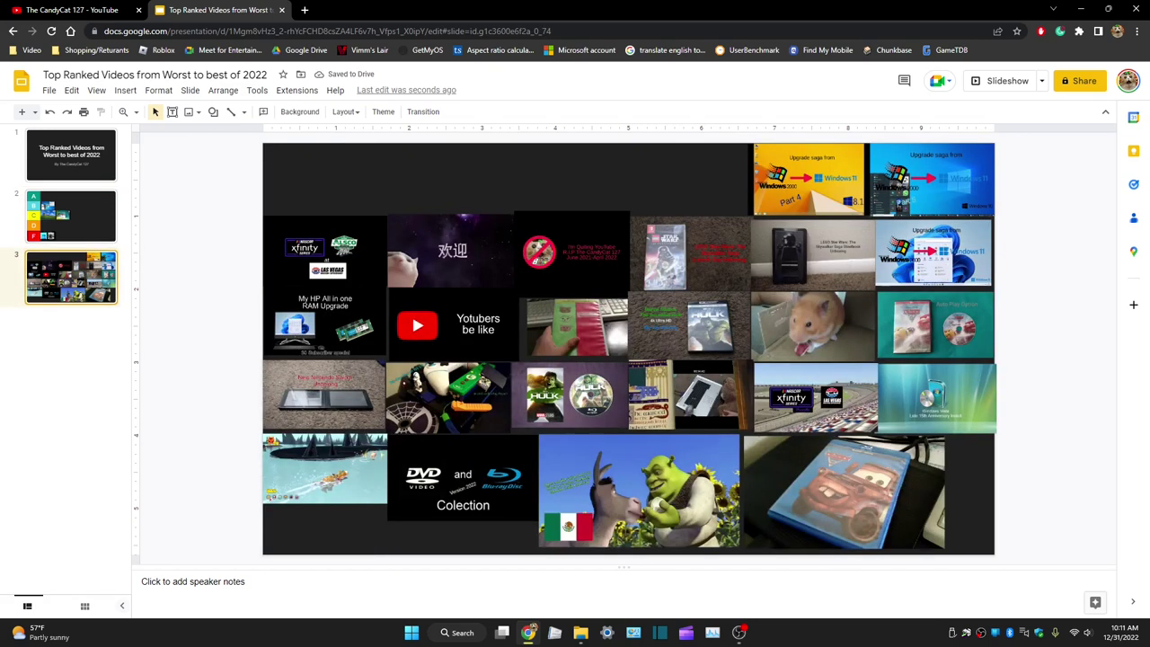
left_click(809, 180)
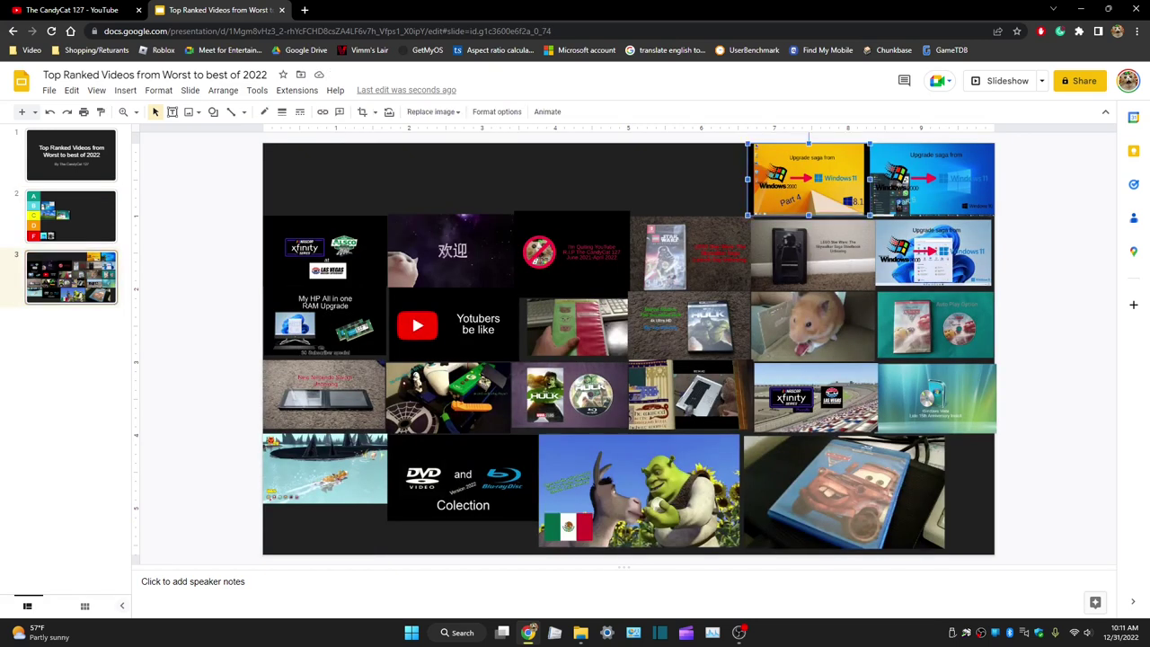
right_click(778, 171)
left_click(809, 184)
left_click(71, 216)
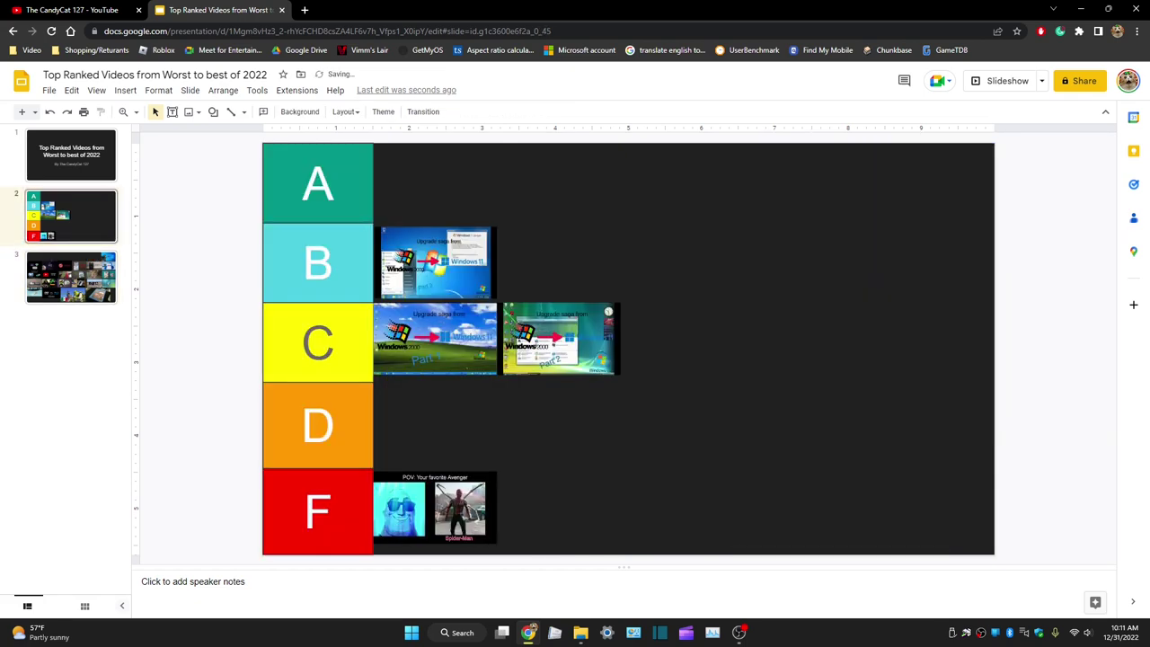
right_click(585, 241)
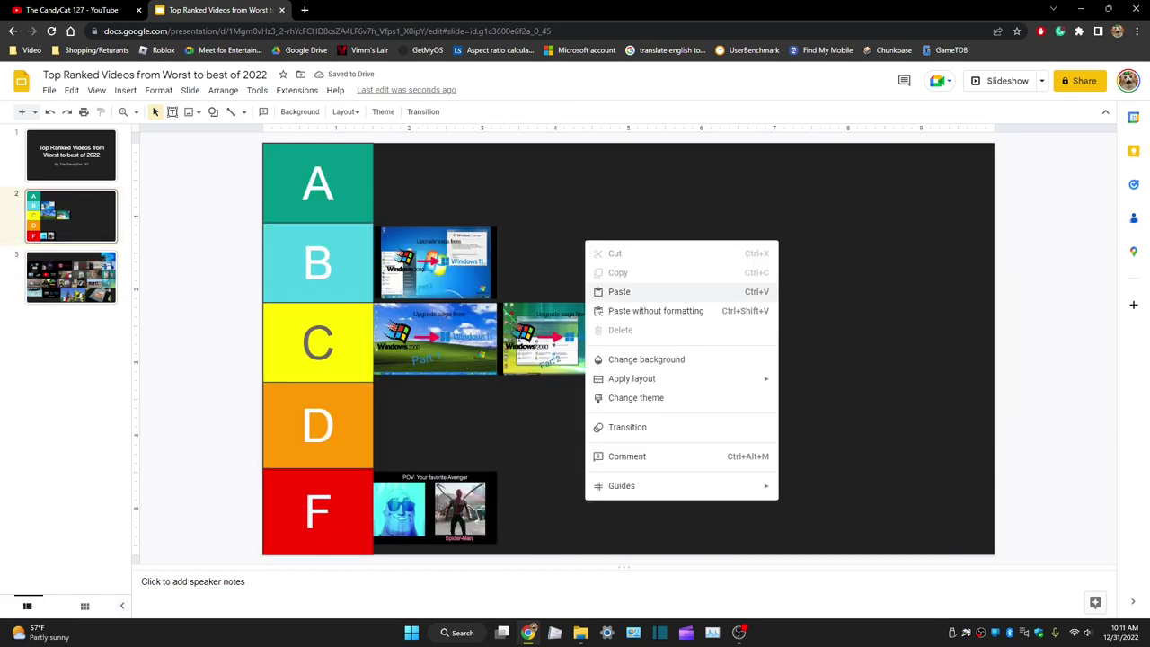
left_click(619, 291)
left_click_drag(809, 179, 554, 262)
key("Escape")
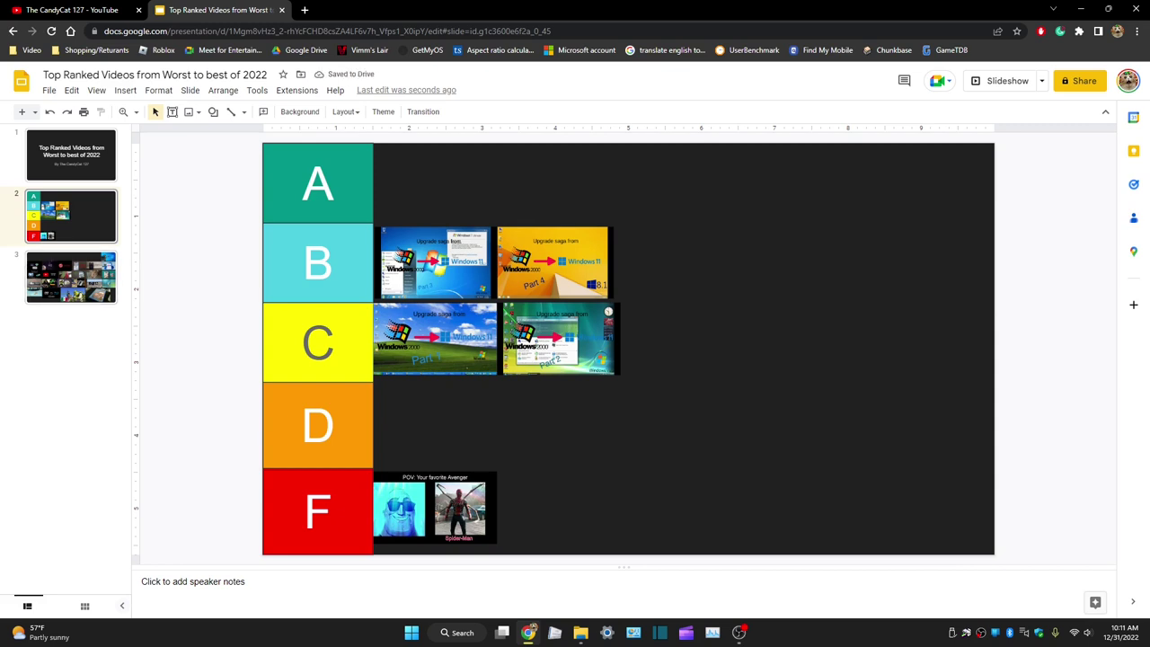
Cut the "Upgrade saga" thumbnail with the Windows 10 desktop from slide 3 and place it at the start of row D on slide 2
left_click(71, 278)
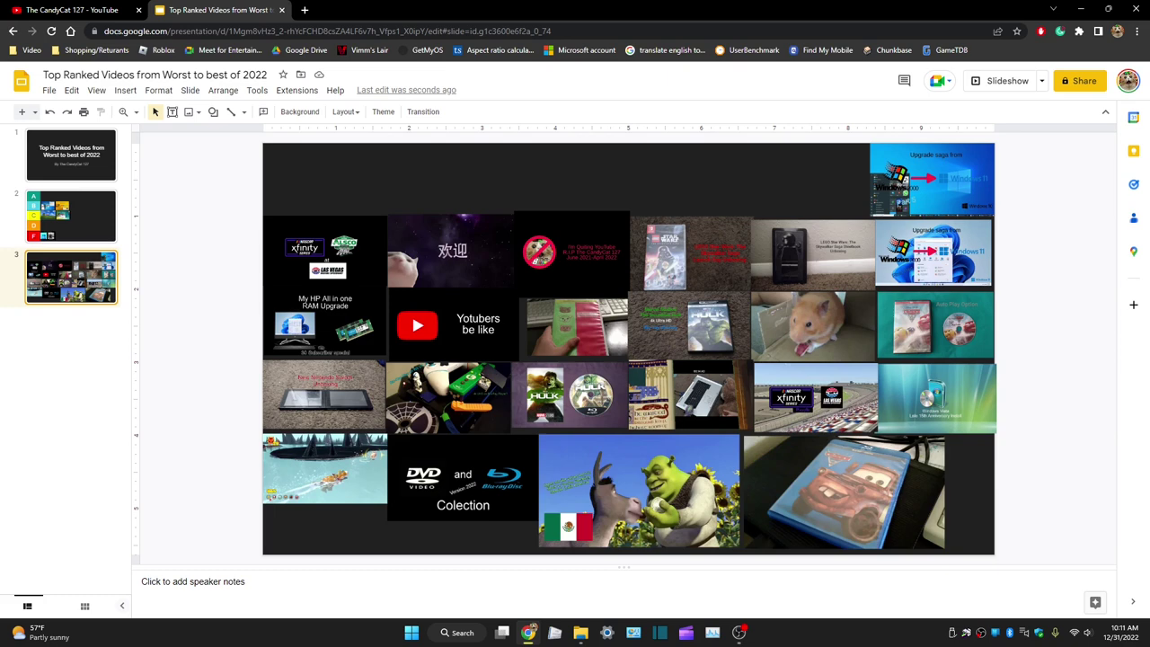
right_click(933, 202)
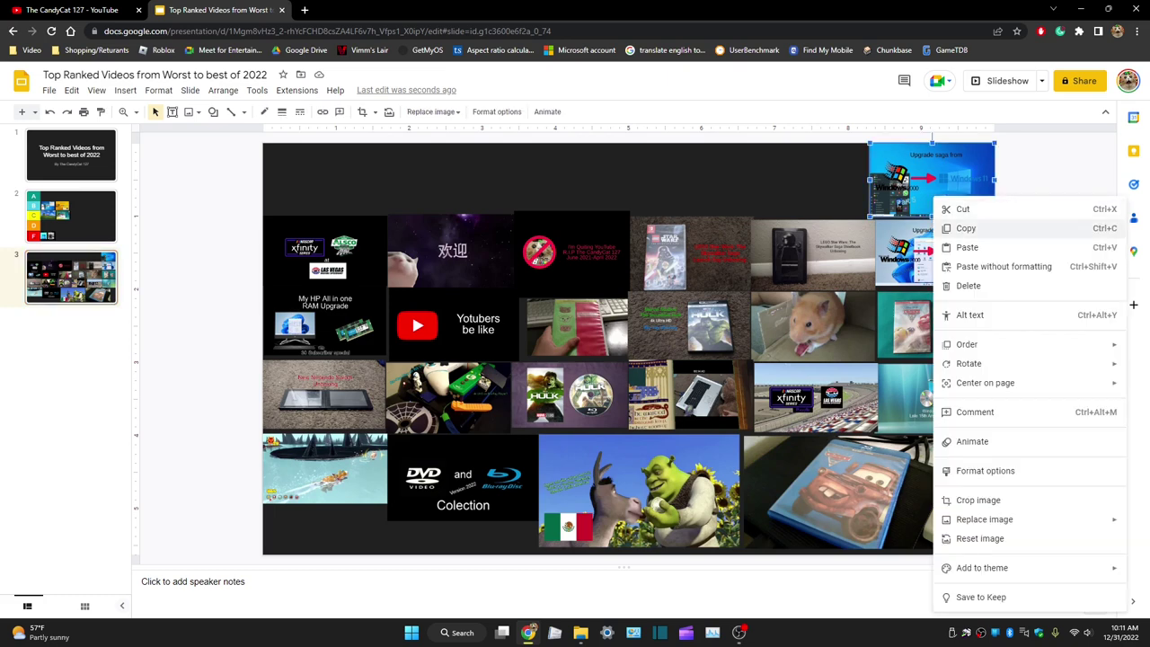
left_click(984, 209)
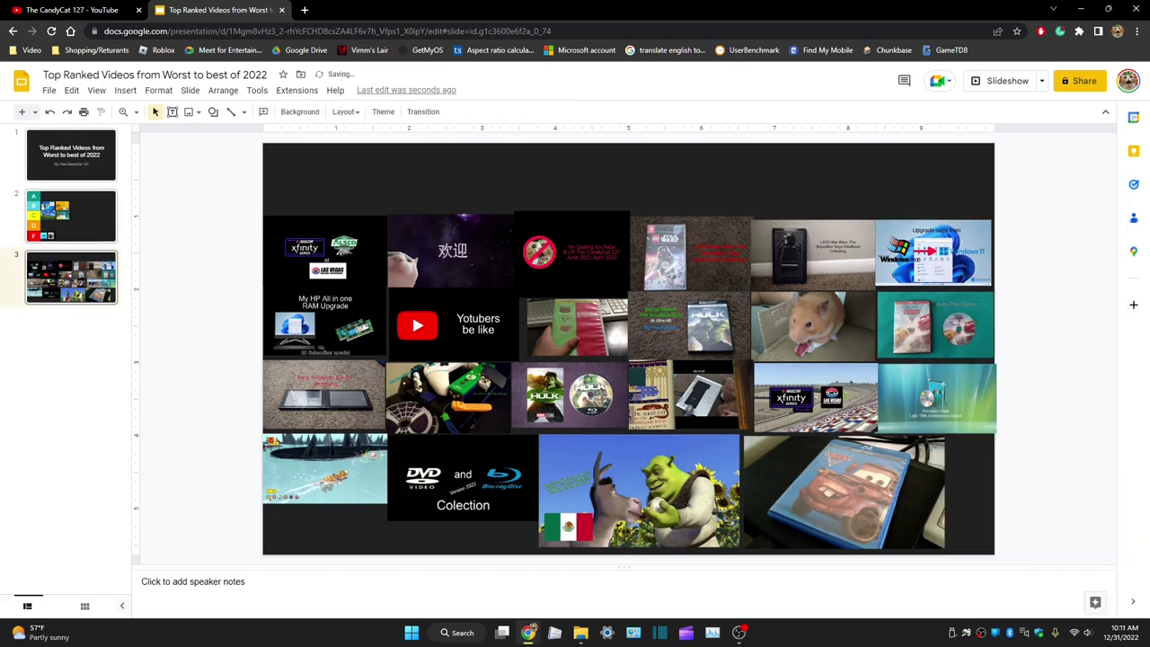
left_click(71, 216)
right_click(646, 212)
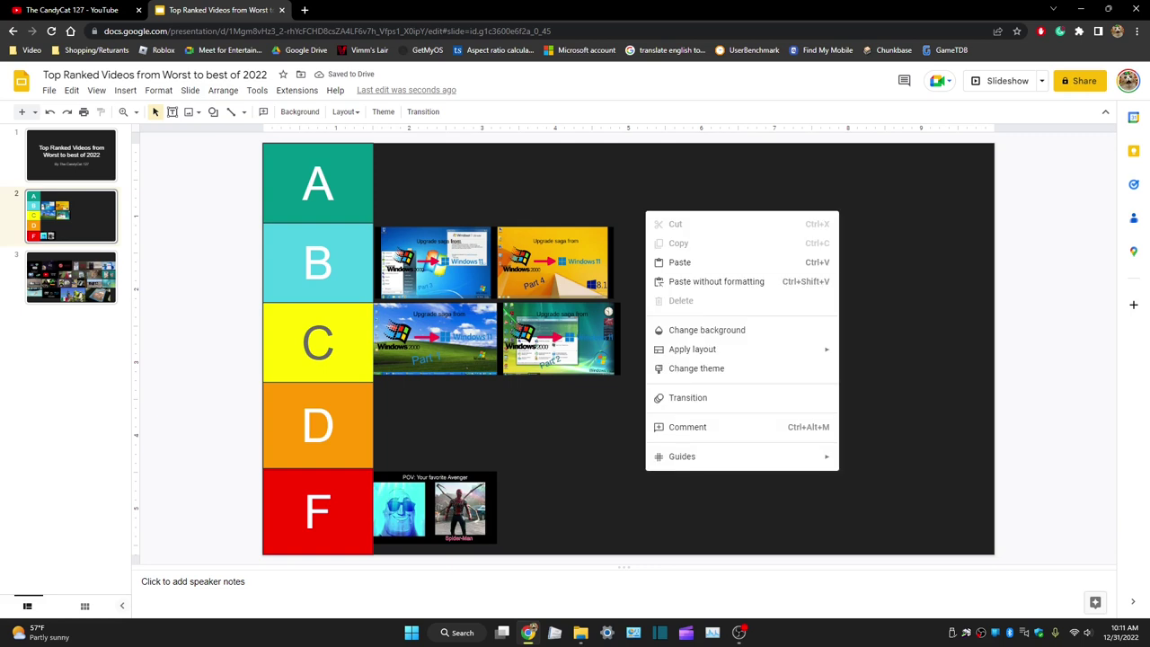
left_click(683, 263)
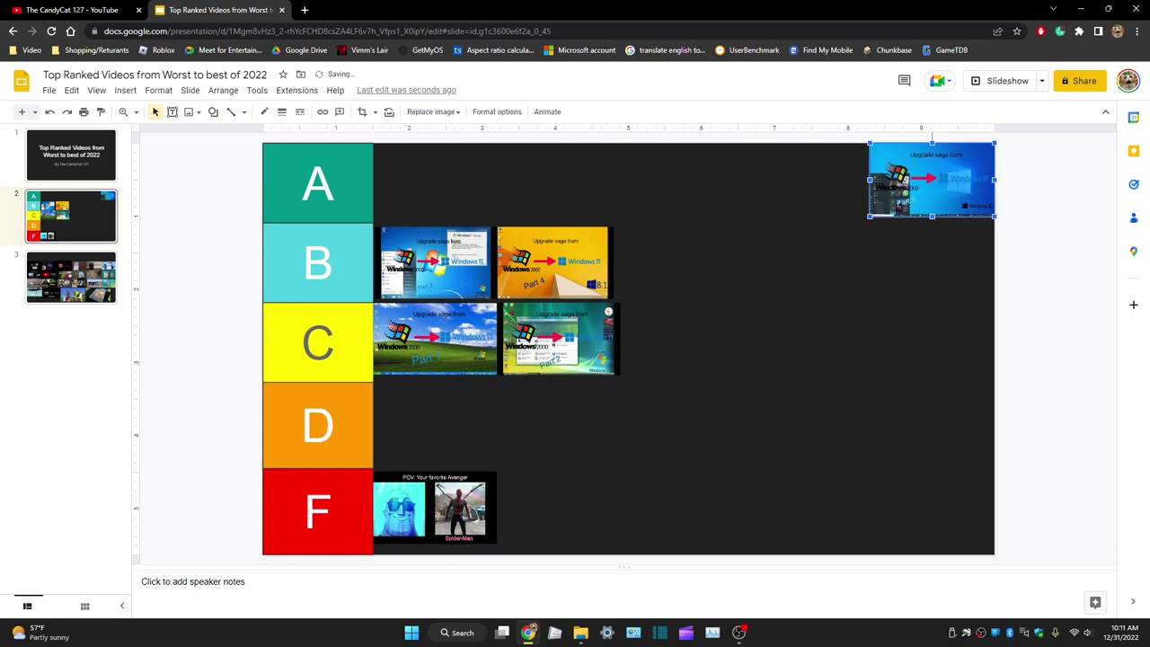
left_click_drag(932, 180, 432, 427)
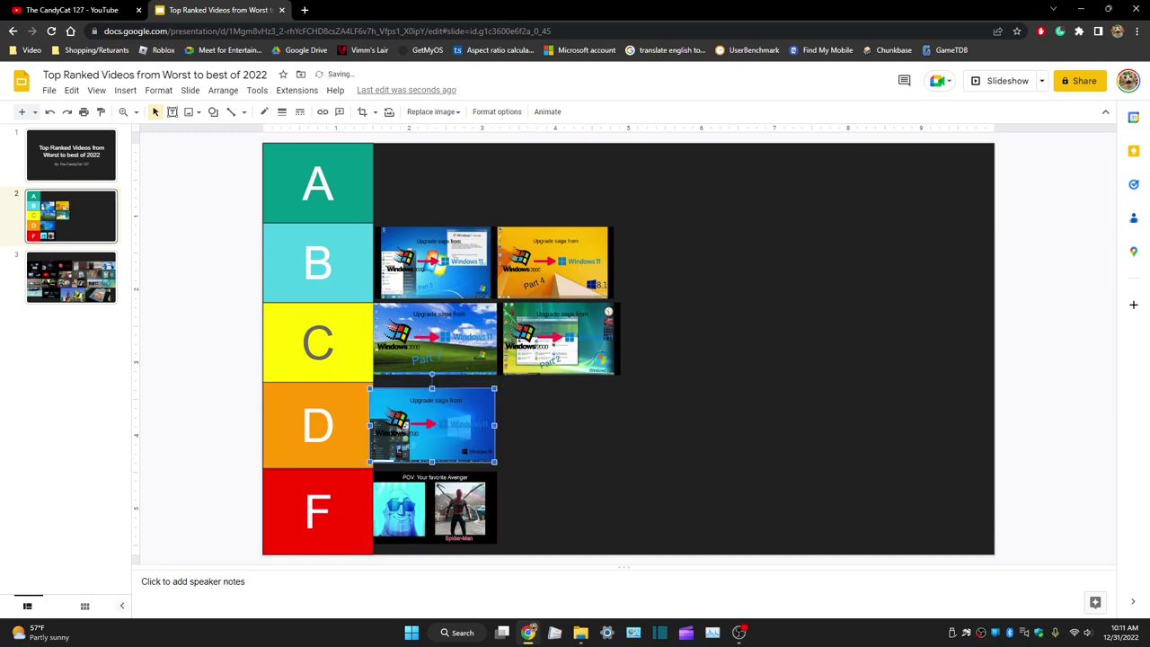
left_click(583, 462)
Cut the black NASCAR Xfinity Series Alsco Las Vegas thumbnail from slide 3 and place it third in row B on slide 2
scroll(657, 505, "down", 1)
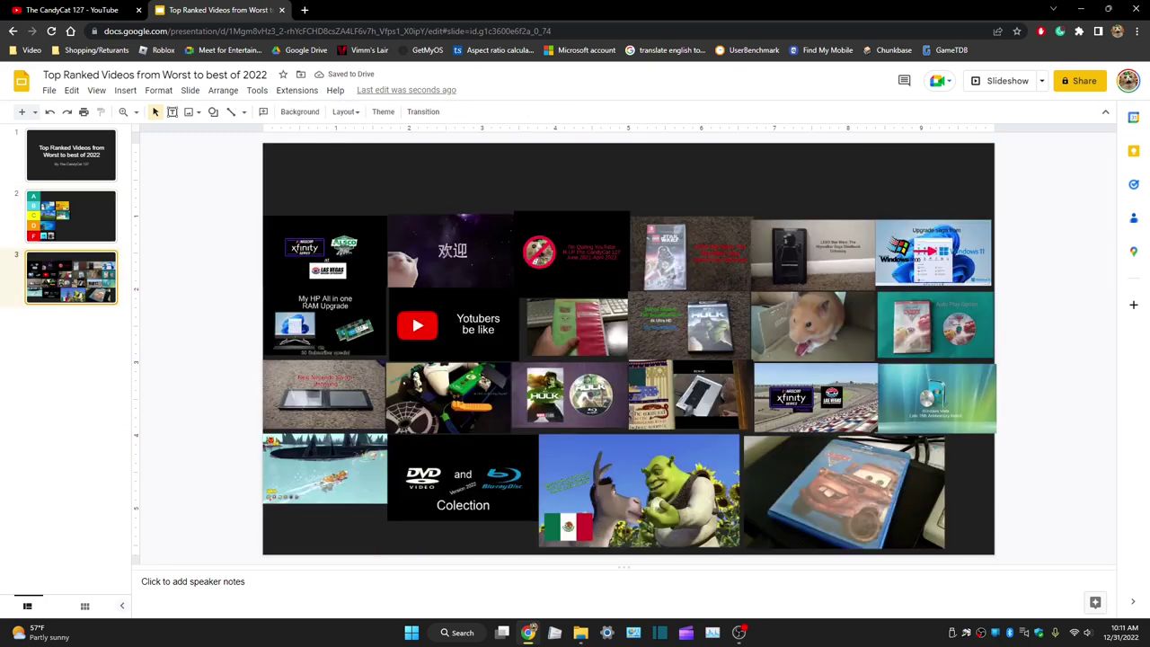
right_click(339, 208)
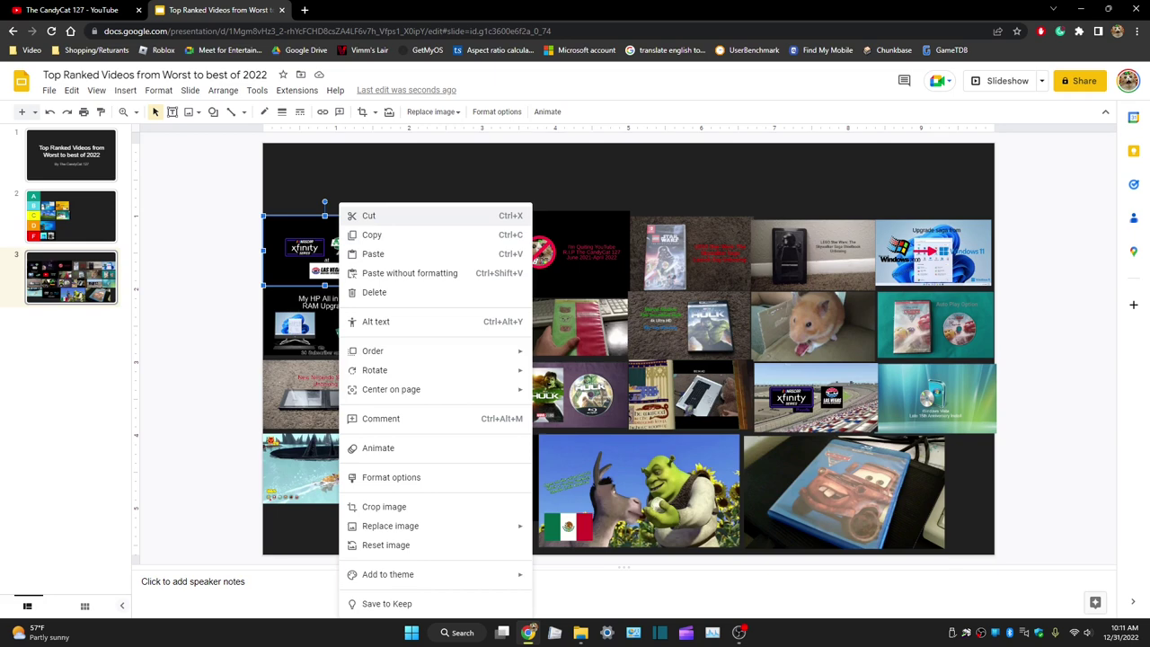
left_click(368, 216)
left_click(71, 215)
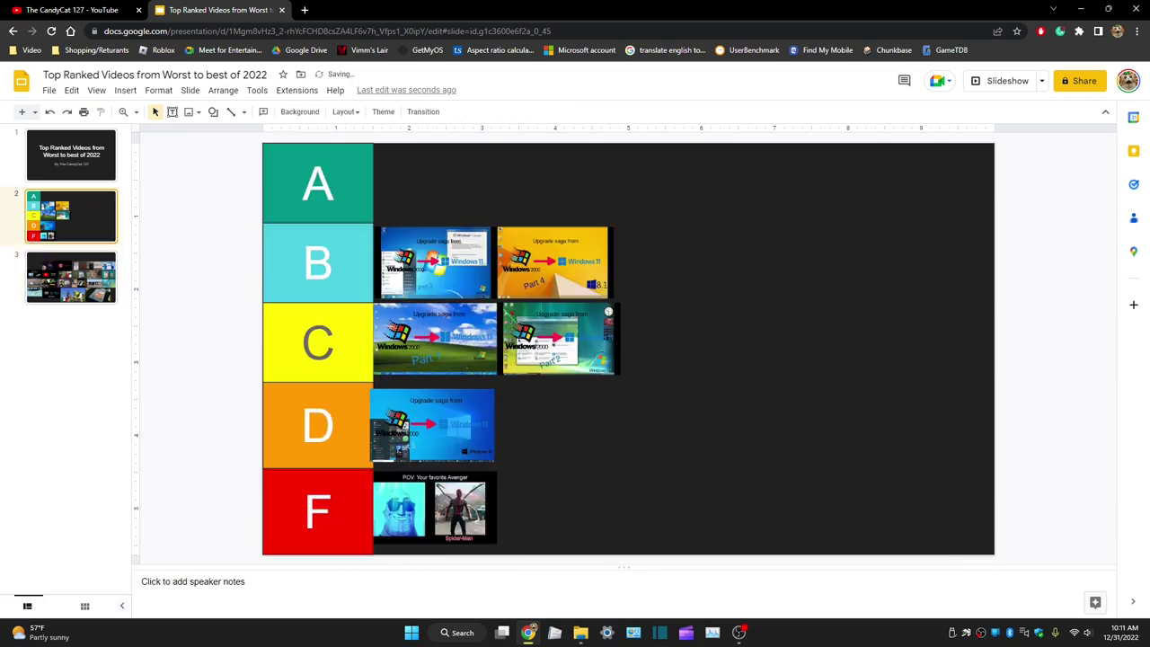
right_click(707, 244)
left_click(737, 294)
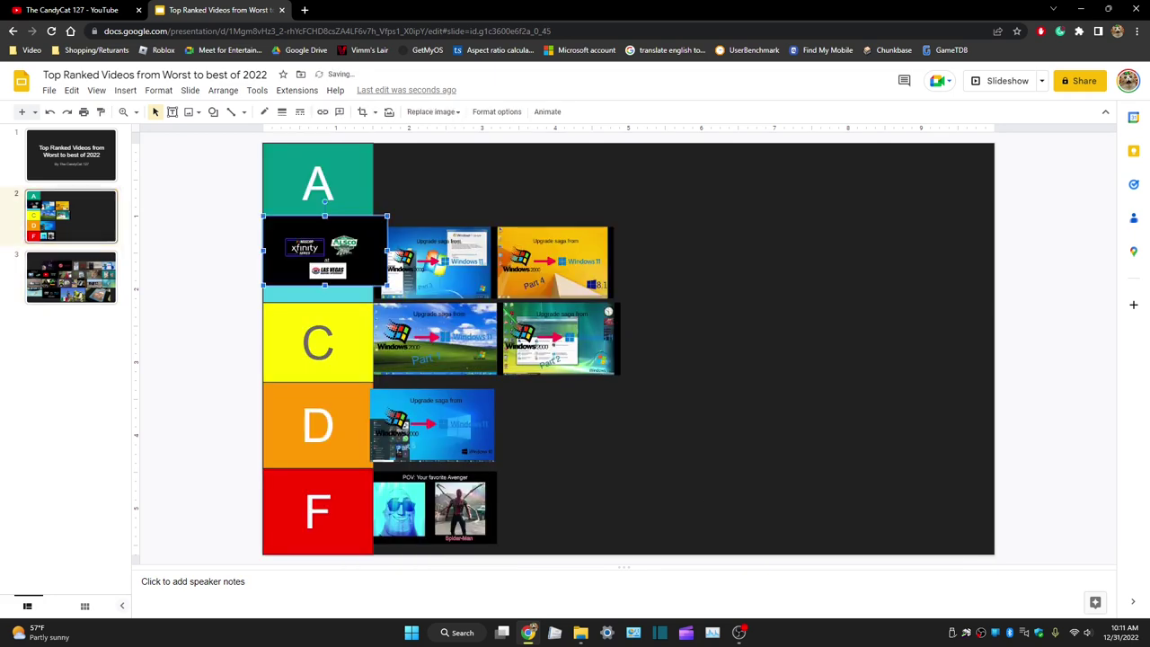
left_click_drag(325, 250, 436, 187)
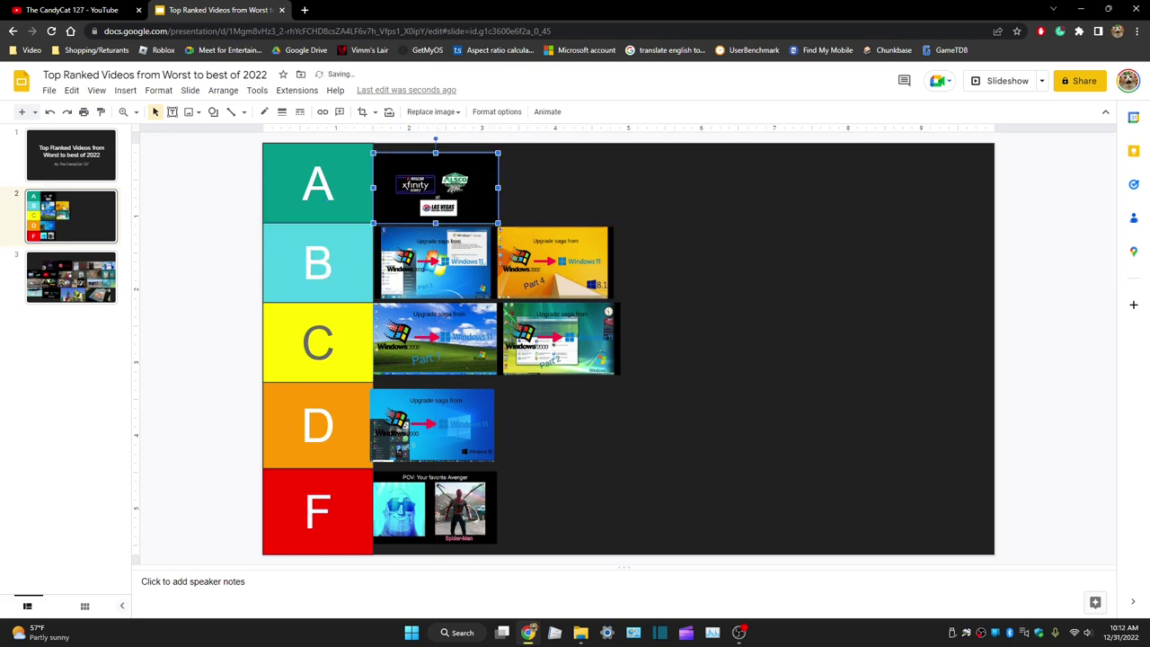
key("Escape")
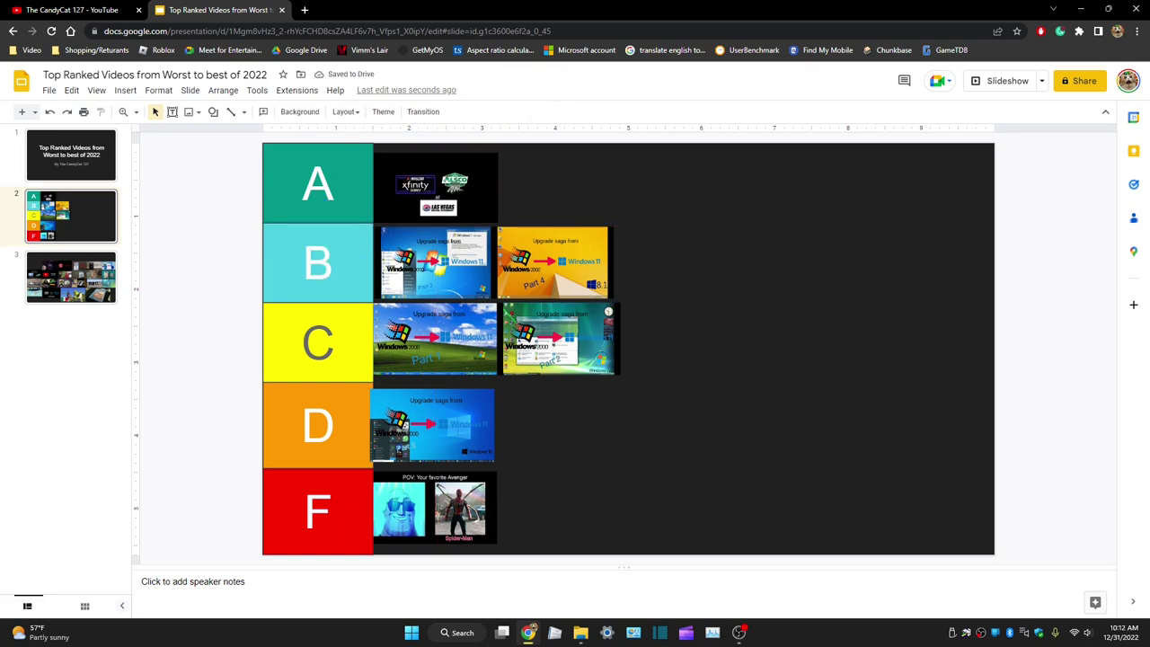
left_click_drag(436, 187, 676, 260)
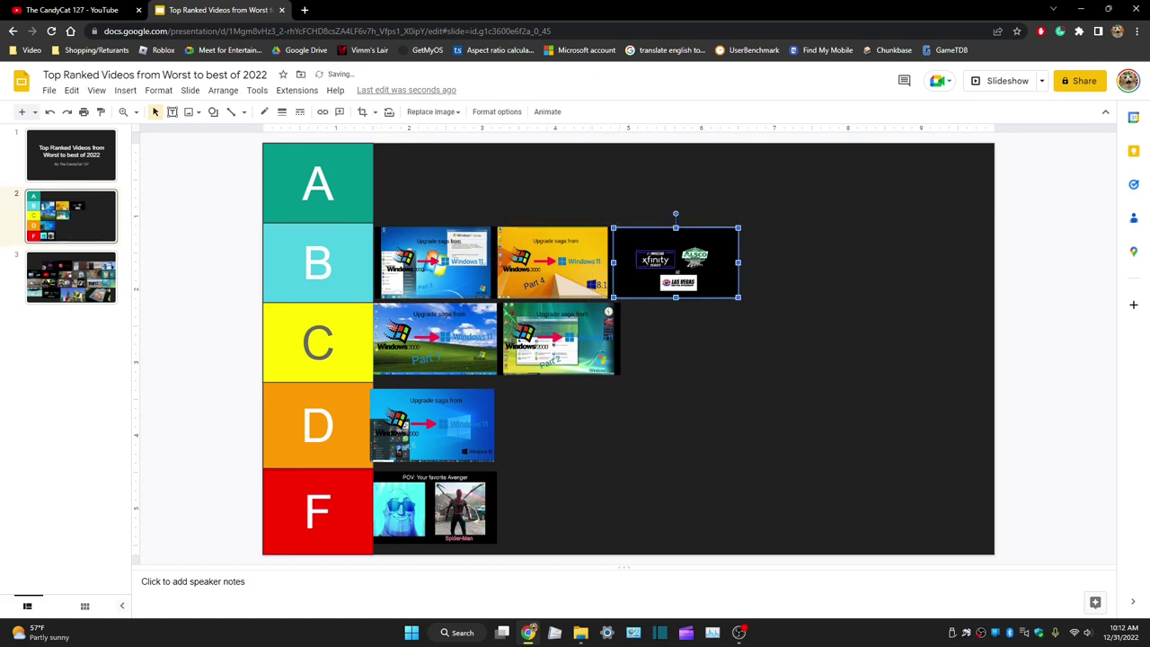
key("Escape")
Cut the "欢迎" cat thumbnail from slide 3 and place it at the start of row A on slide 2
left_click(71, 278)
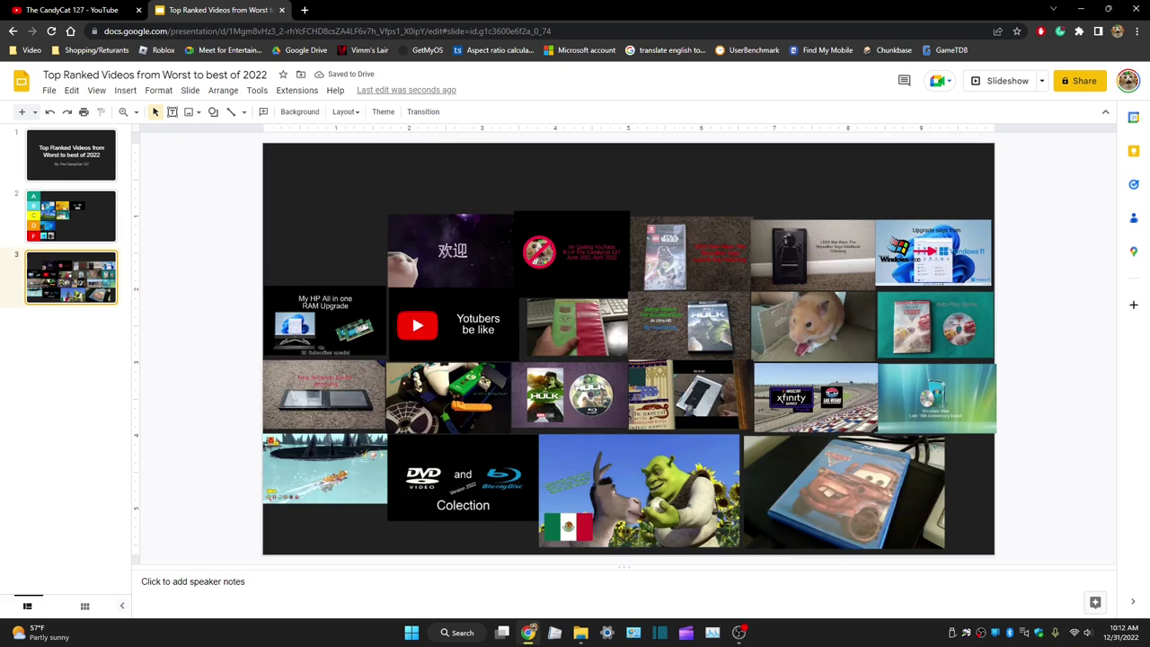
left_click(454, 251)
right_click(463, 254)
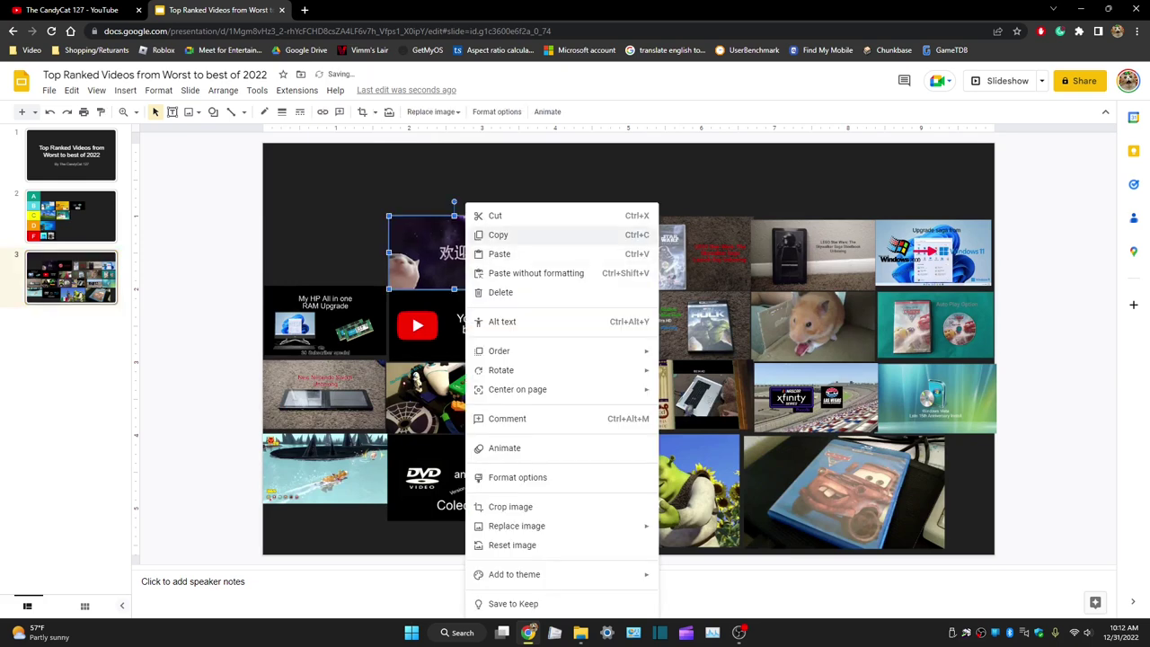
left_click(504, 214)
left_click(71, 216)
right_click(719, 202)
left_click(745, 249)
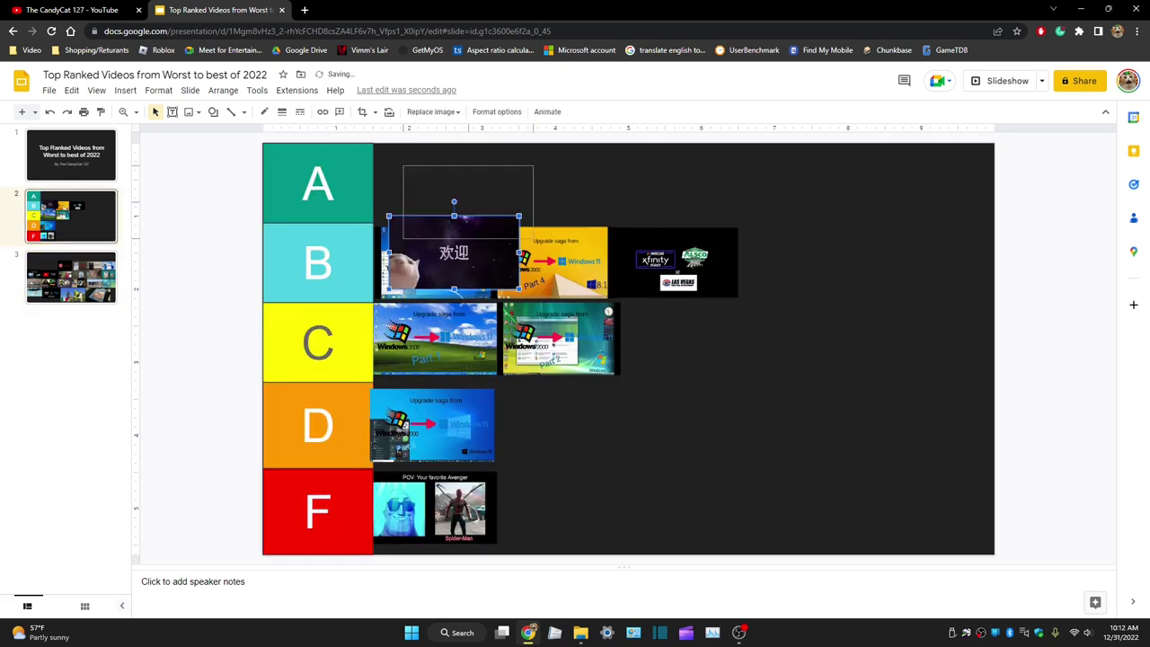
left_click_drag(441, 184, 439, 182)
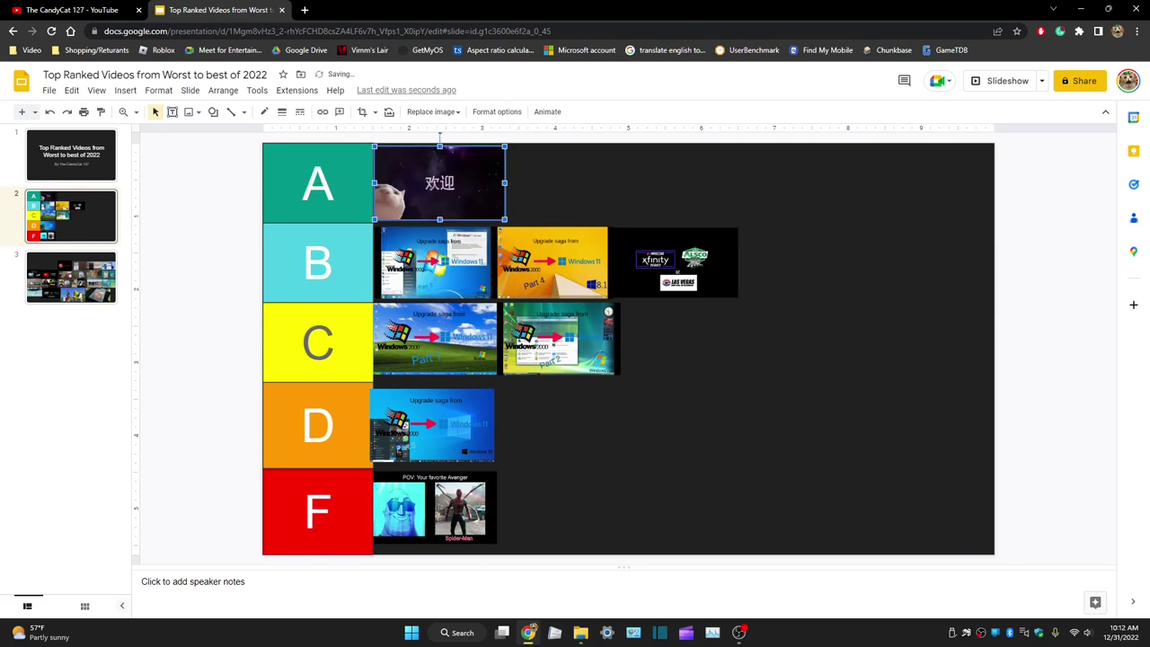
left_click(611, 185)
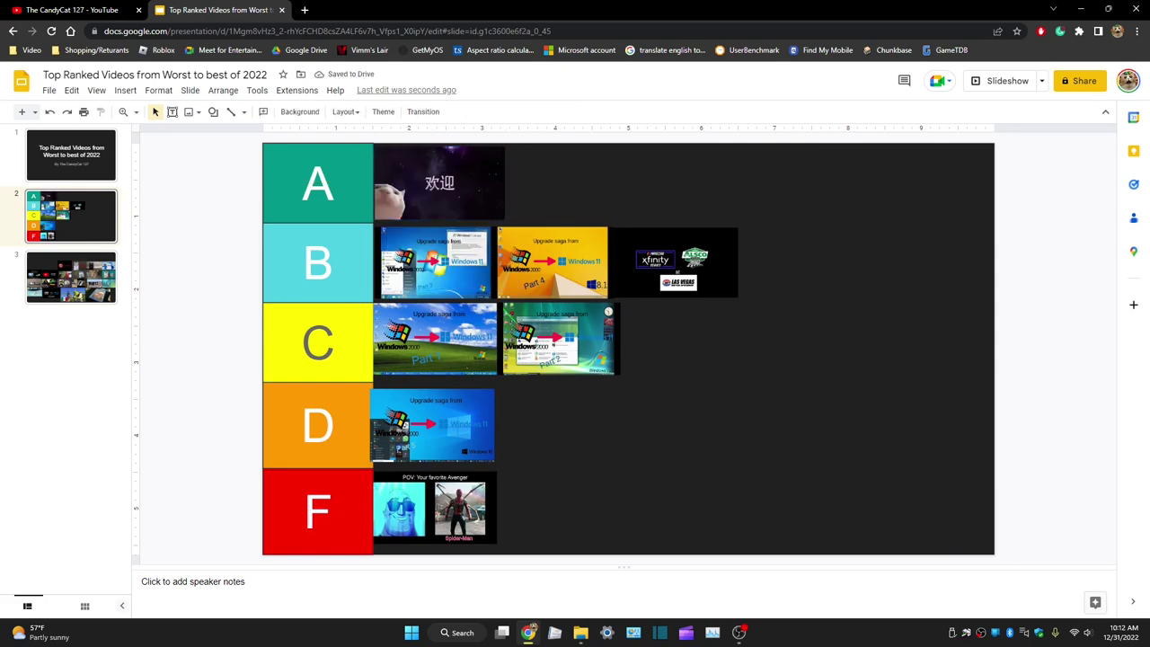
Cut the "I'm Quiting YouTube" thumbnail from slide 3 and place it third in row C on slide 2
left_click(71, 277)
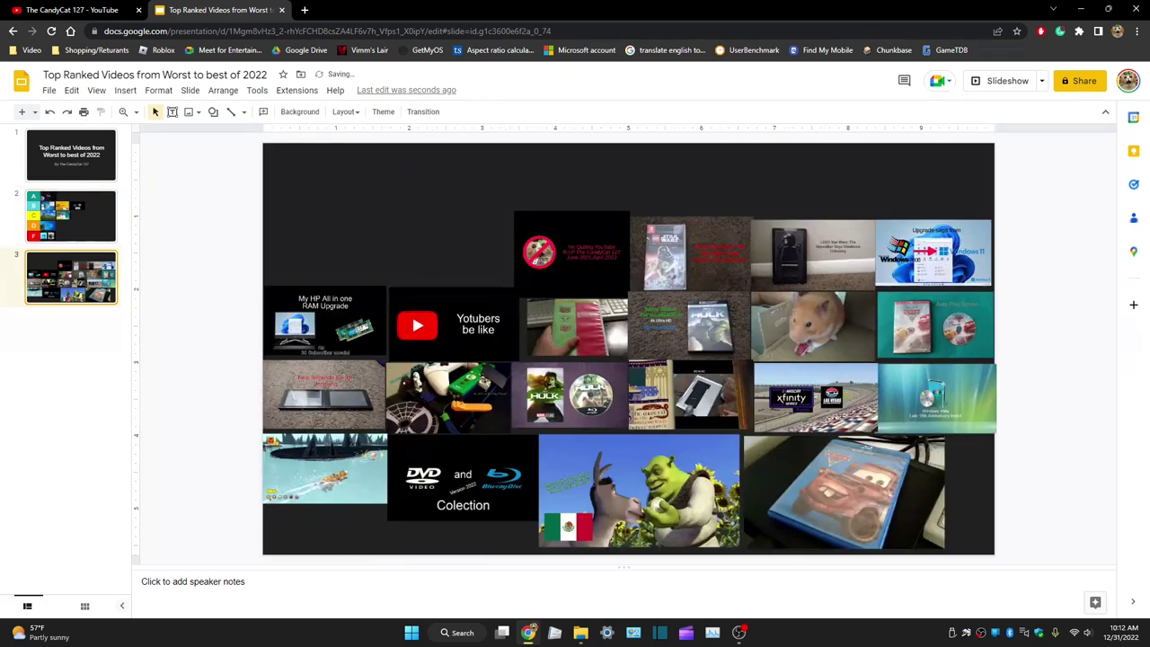
right_click(566, 252)
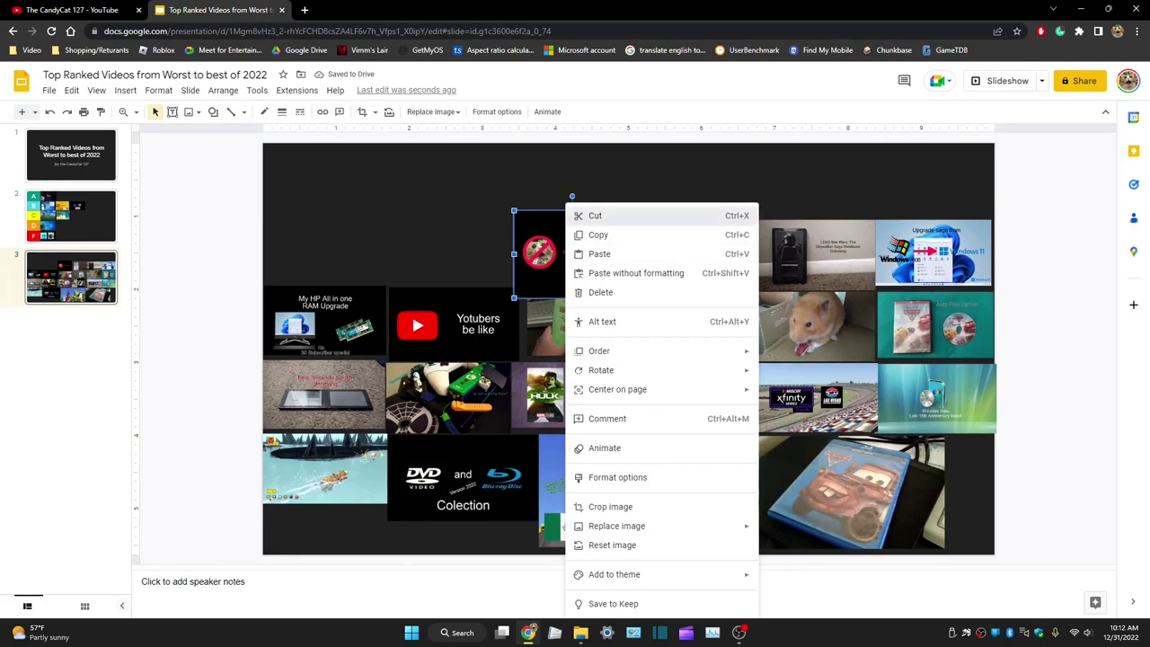
left_click(595, 215)
left_click(71, 216)
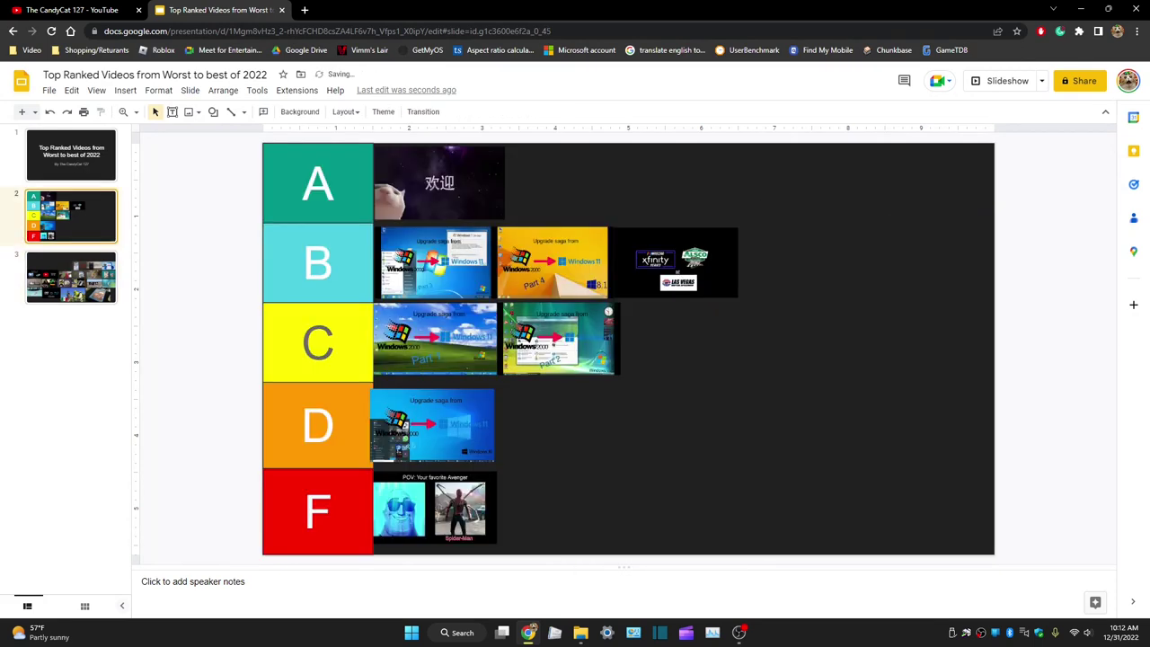
right_click(875, 326)
left_click(909, 378)
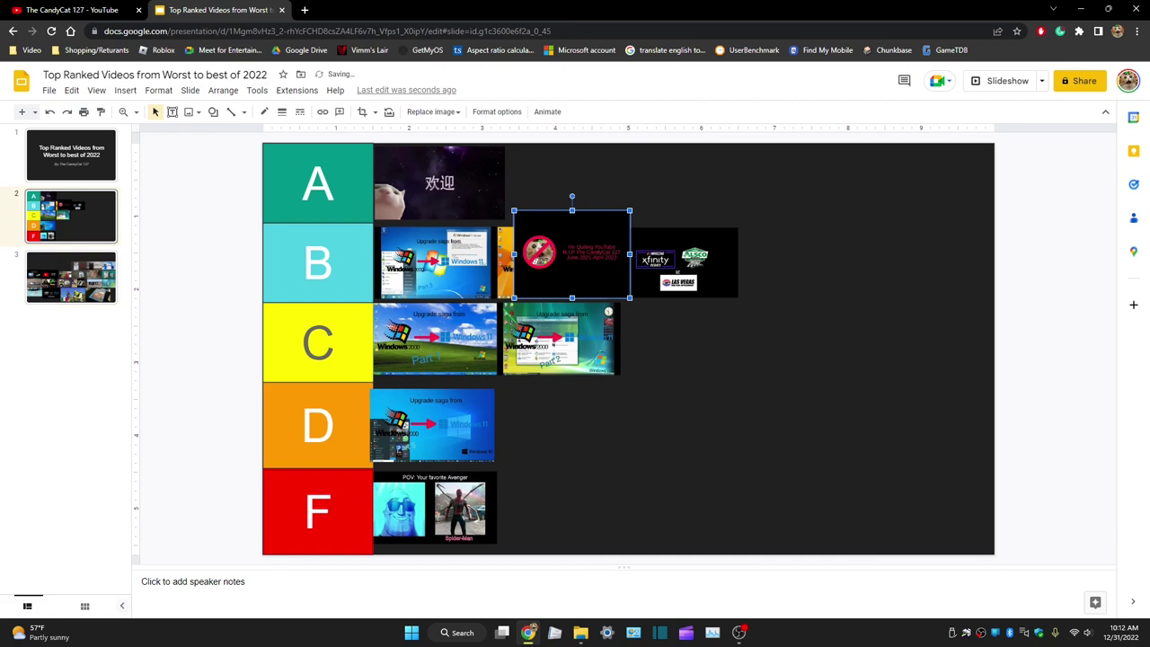
left_click_drag(573, 255, 681, 334)
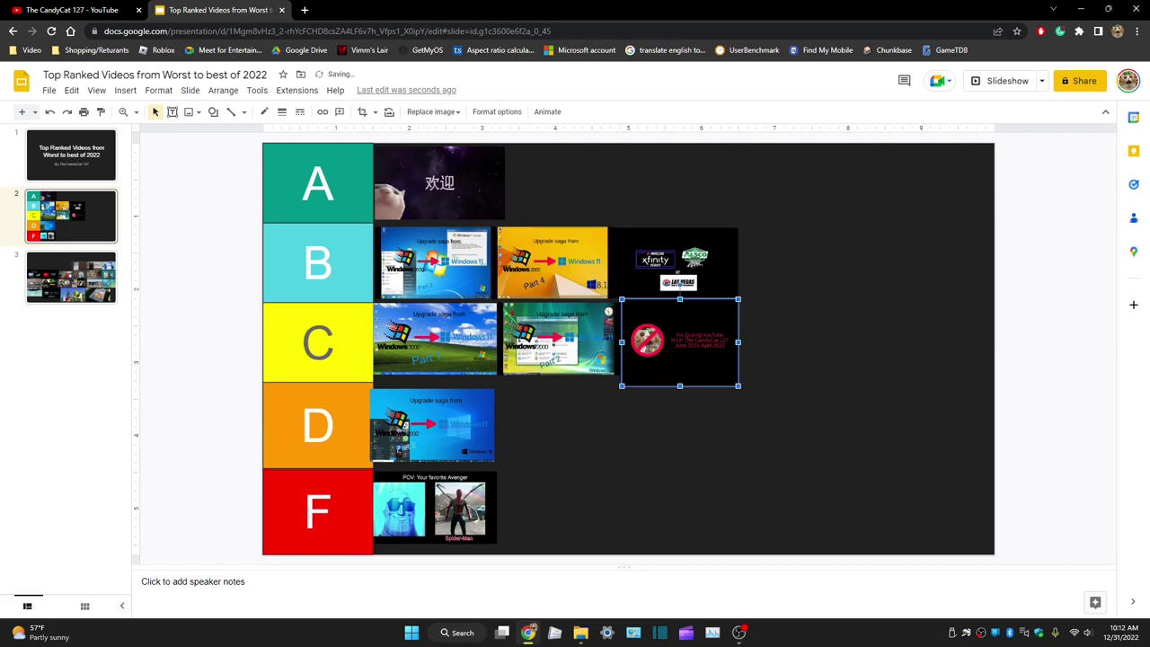
key("Escape")
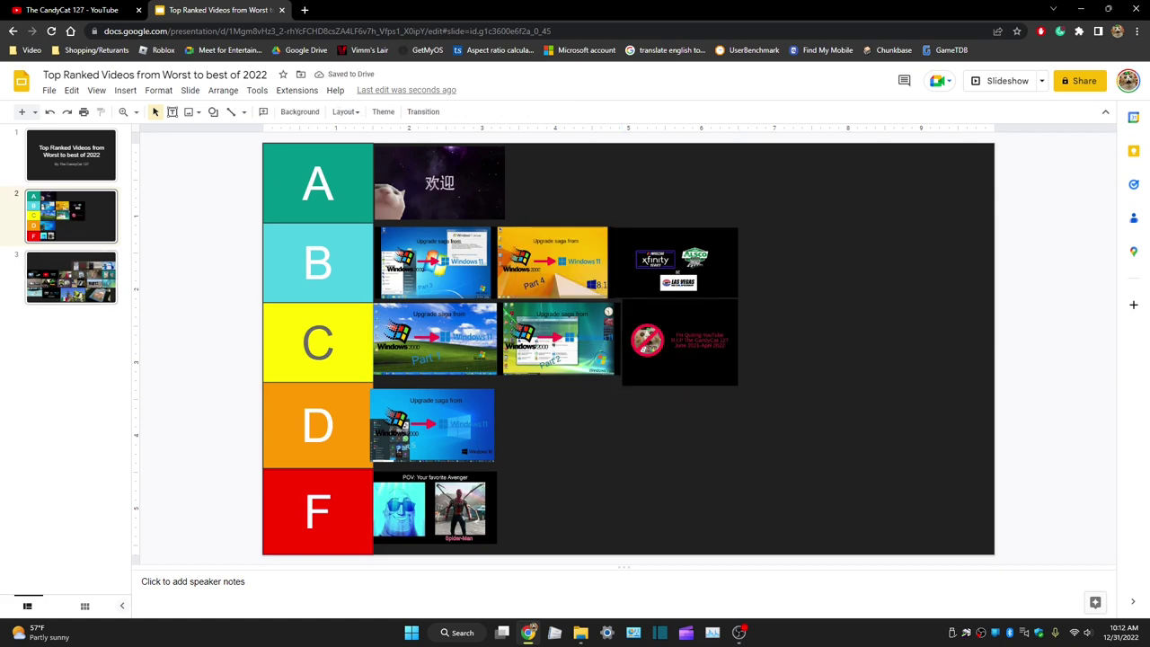
Cut the LEGO Star Wars game case thumbnail with red text from slide 3 and place it second in row A on slide 2
left_click(71, 278)
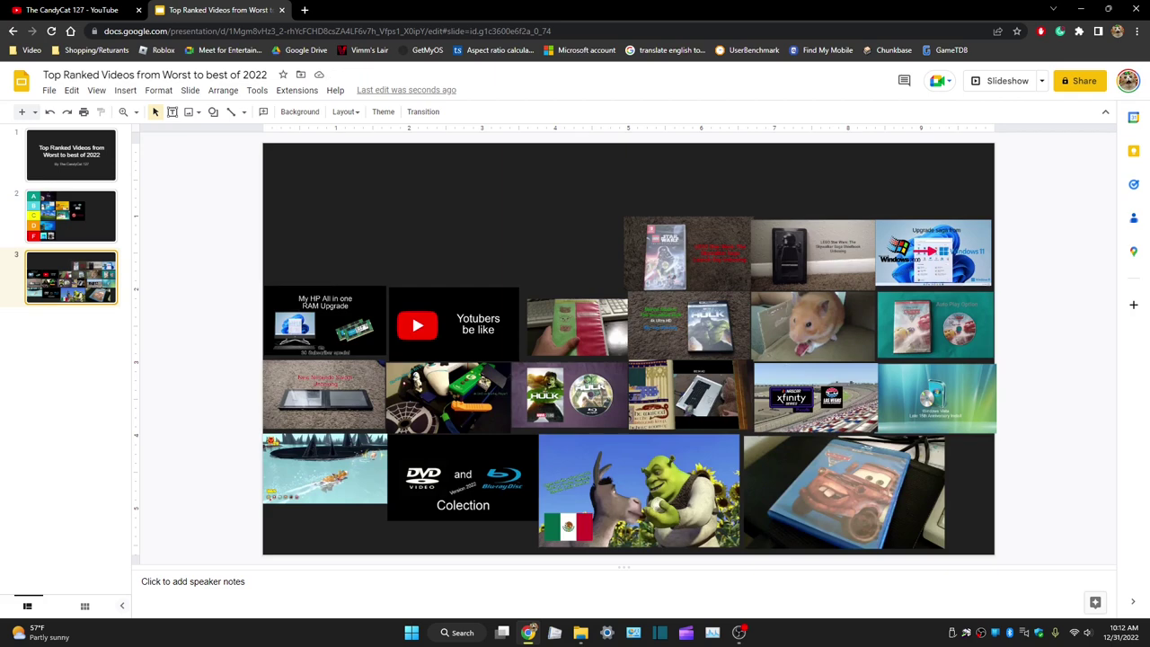
right_click(678, 252)
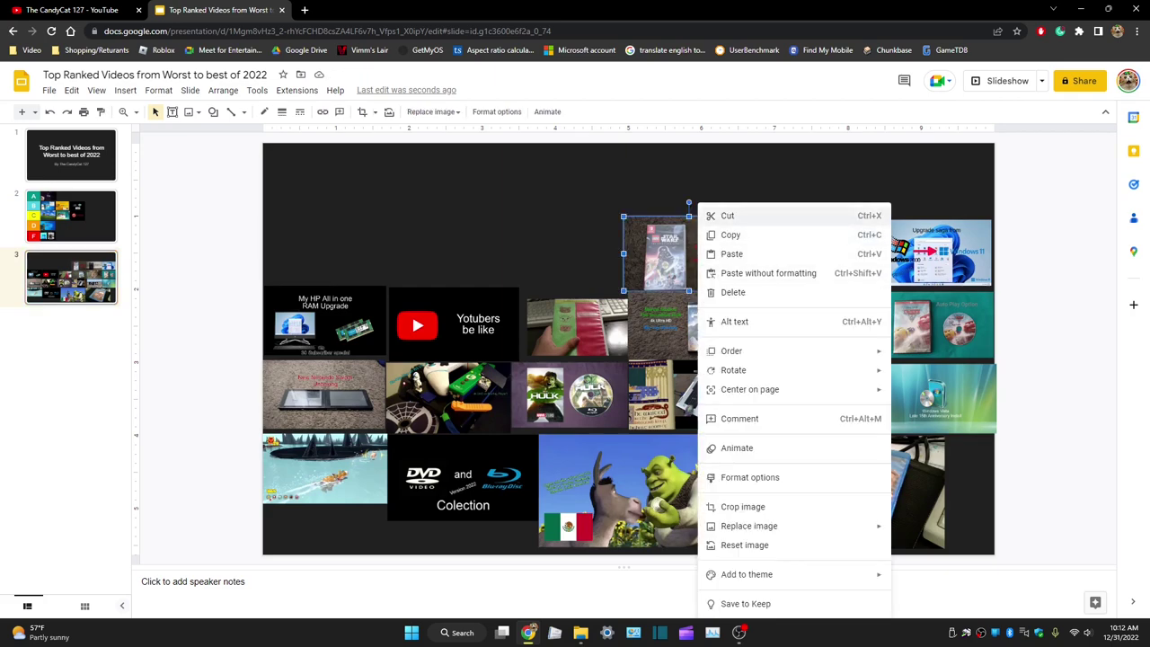
left_click(729, 216)
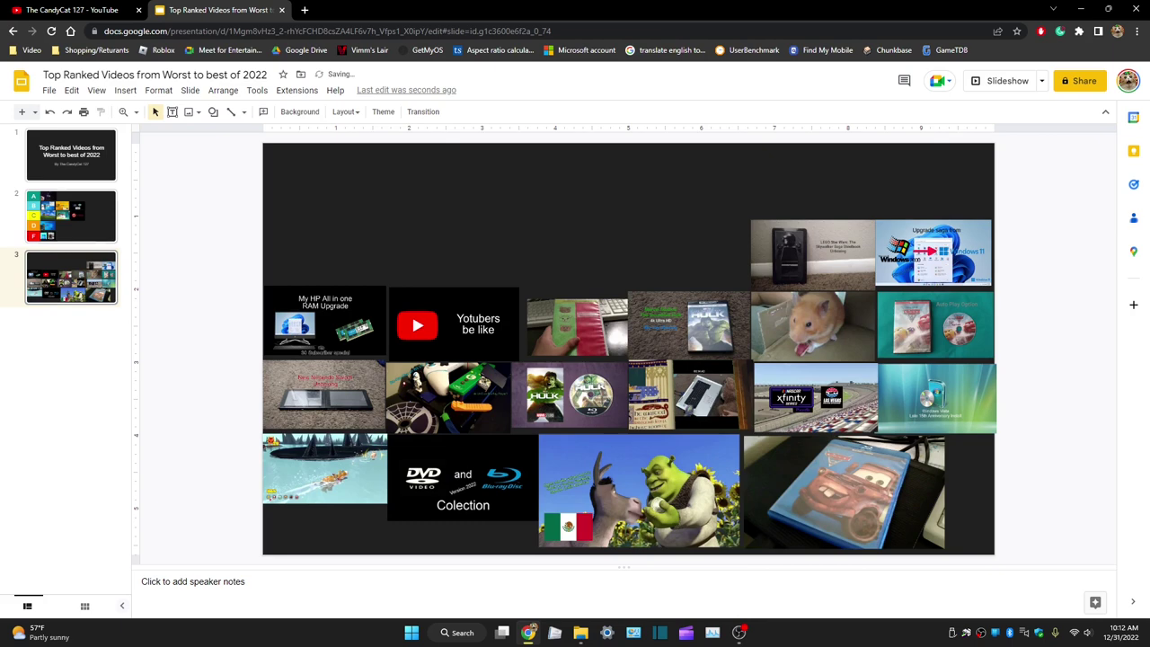
left_click(71, 217)
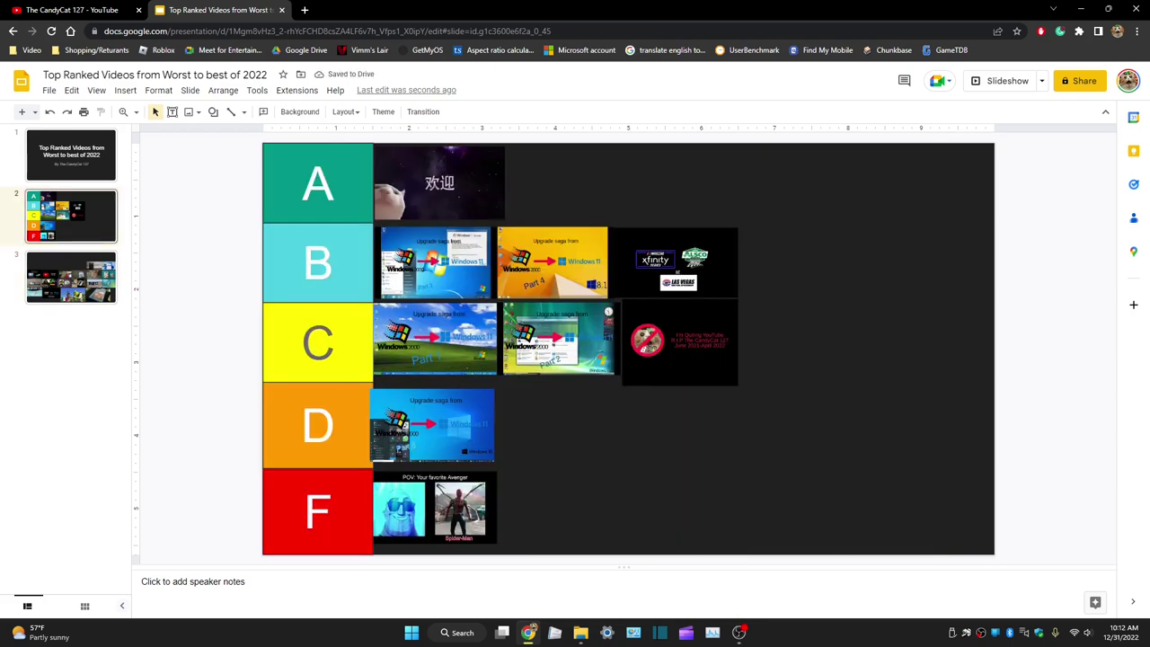
right_click(734, 183)
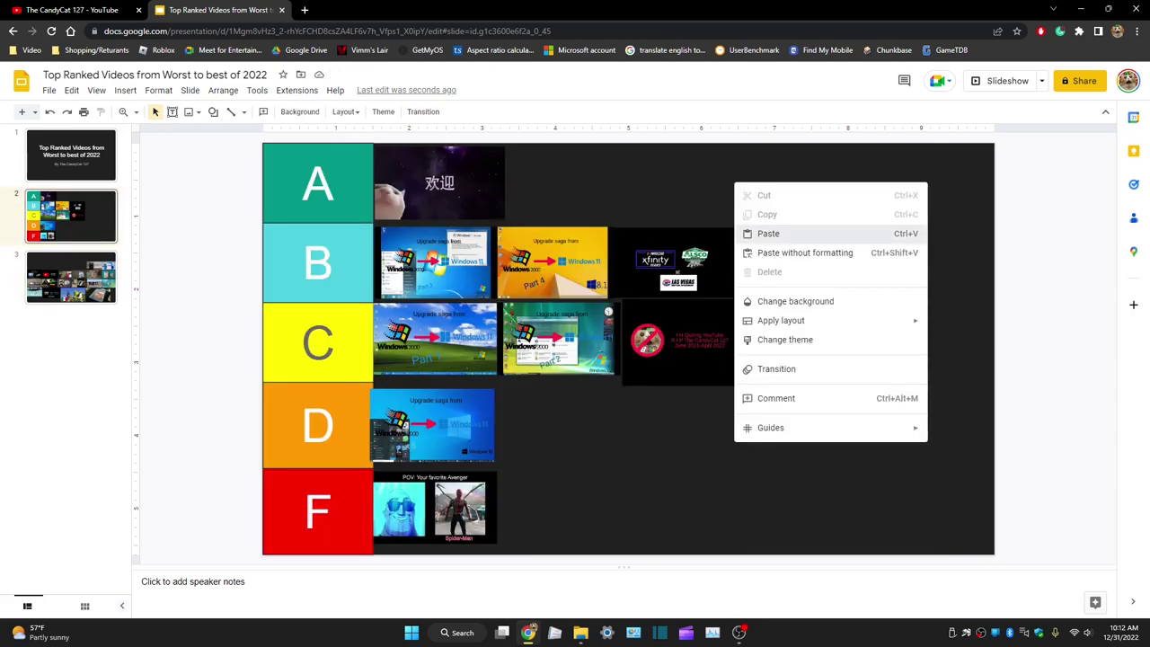
left_click(773, 230)
left_click_drag(688, 254, 565, 184)
key("Escape")
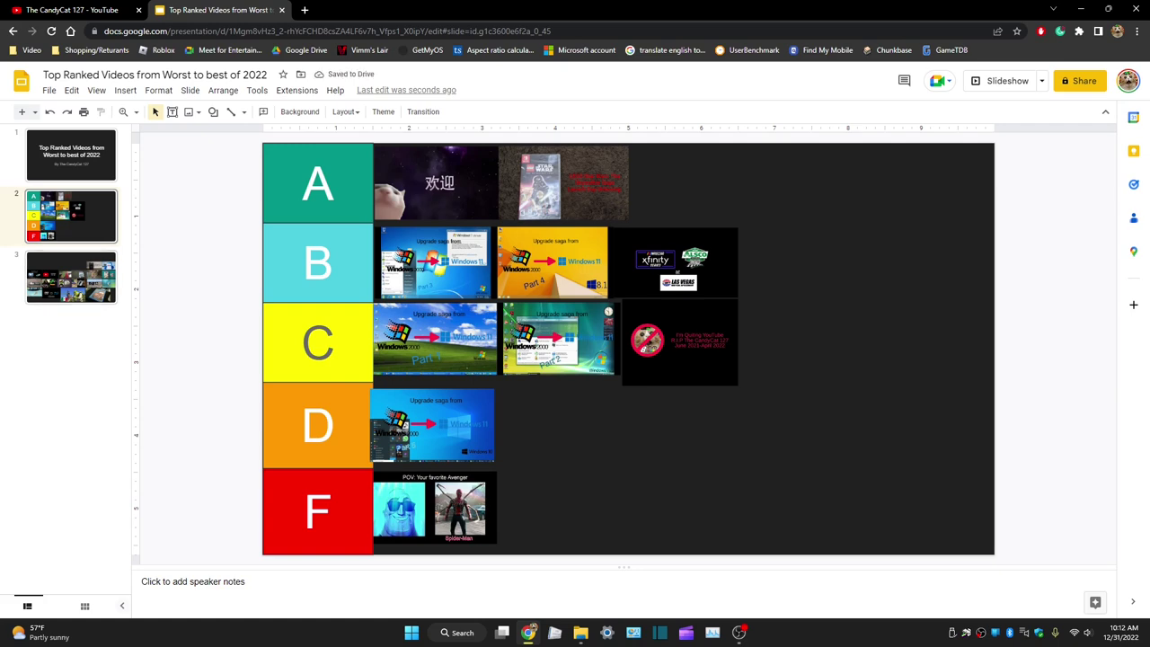
Cut the LEGO Star Wars Steelbook unboxing thumbnail from slide 3 and place it fourth in row B on slide 2
left_click(71, 278)
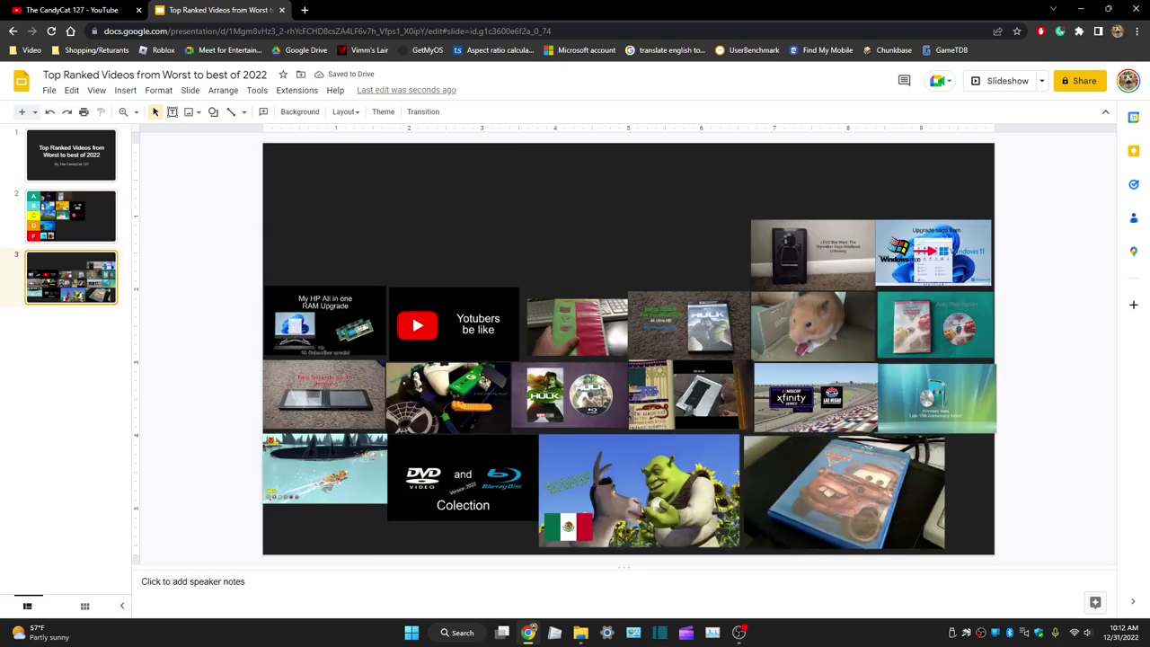
right_click(842, 236)
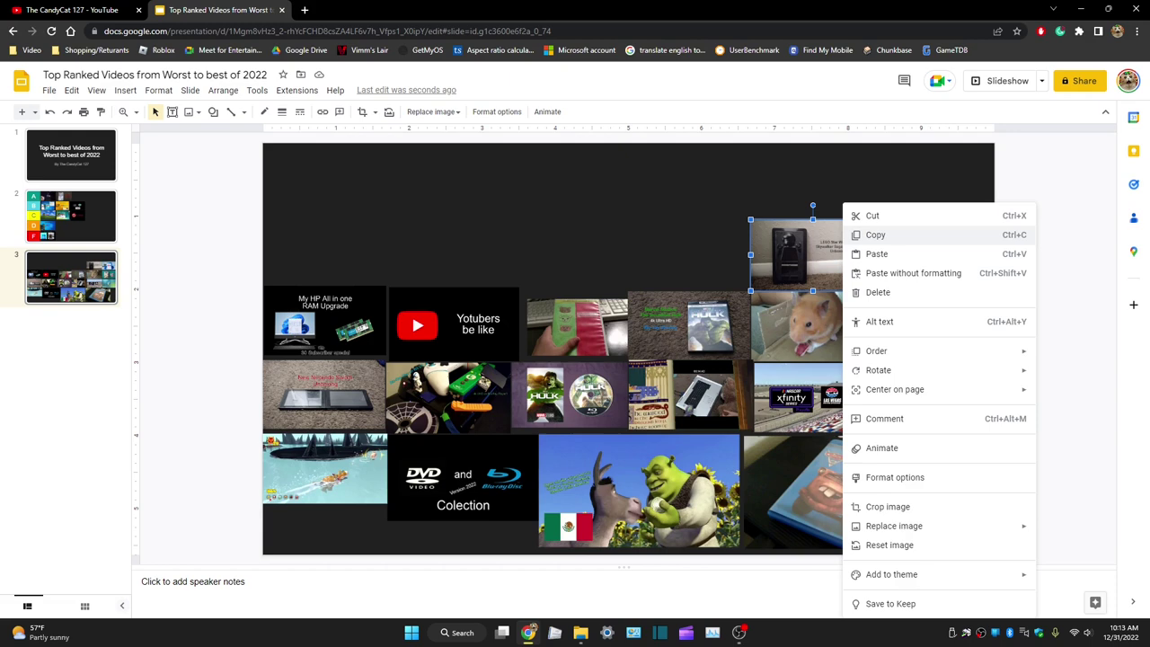
left_click(872, 216)
left_click(71, 215)
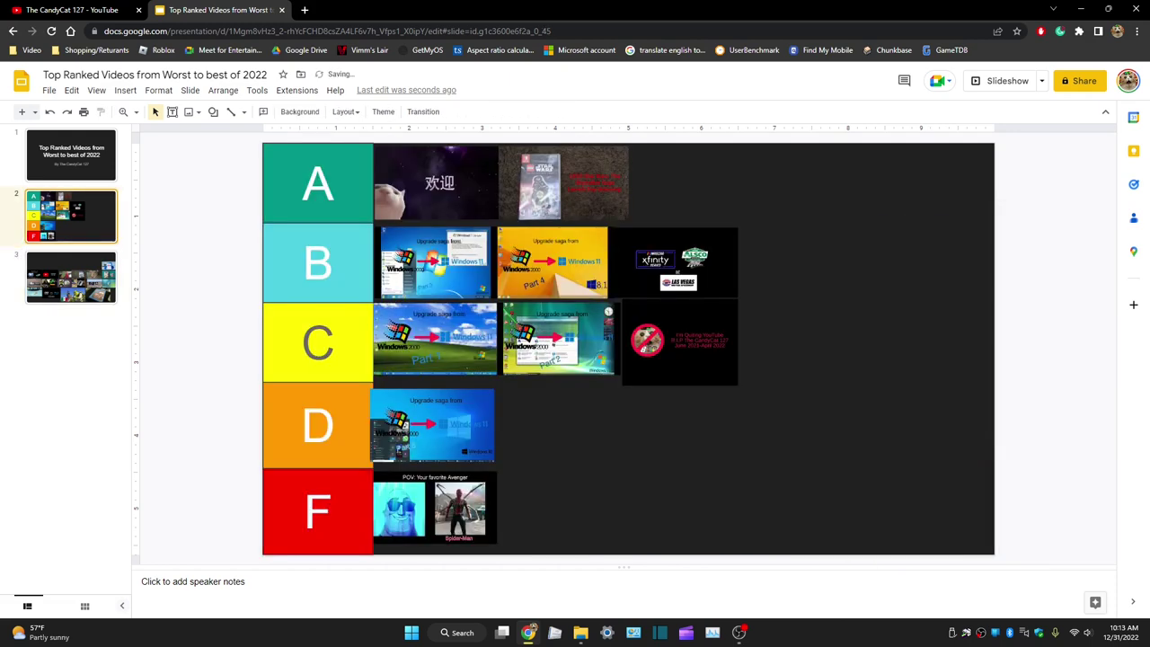
right_click(814, 280)
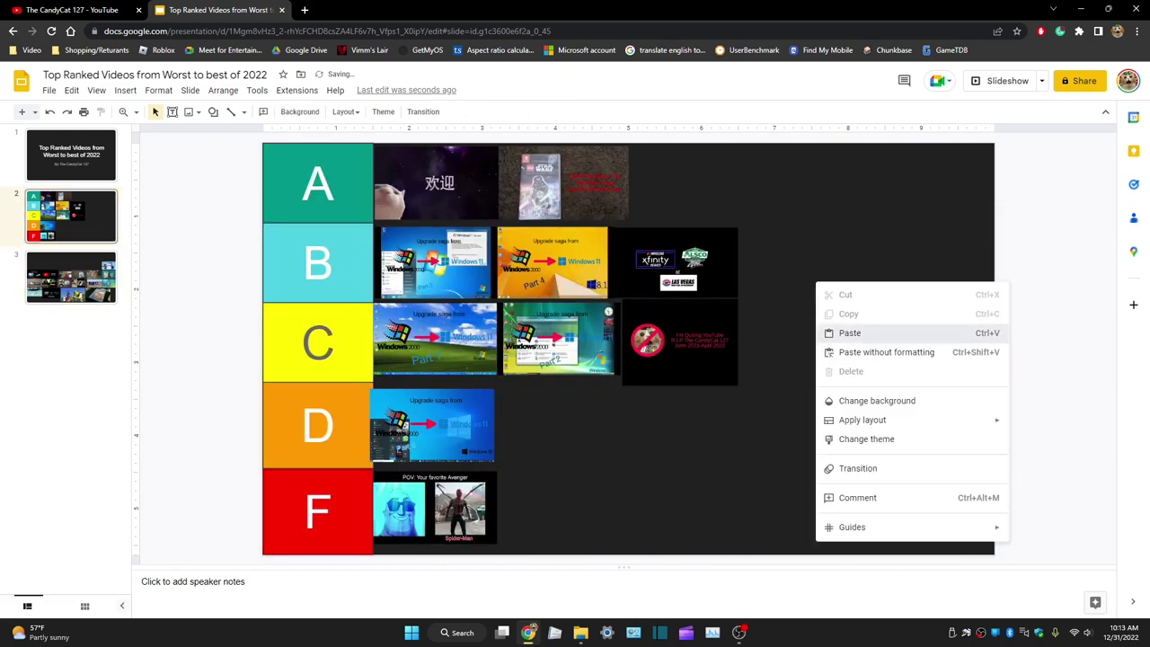
left_click(853, 332)
mouse_move(818, 261)
left_mouse_down()
mouse_move(809, 276)
mouse_move(801, 266)
left_mouse_up()
key("Escape")
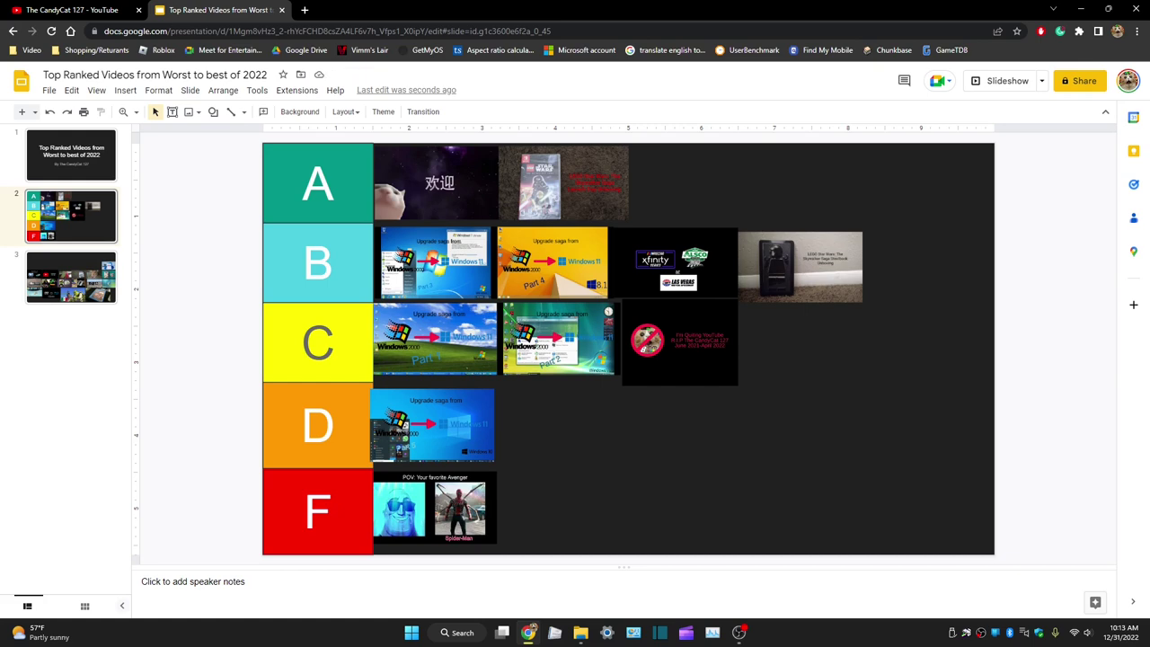
Cut the Windows 11 "Upgrade saga from" thumbnail from slide 3 and place it fifth in row B on slide 2
left_click(71, 278)
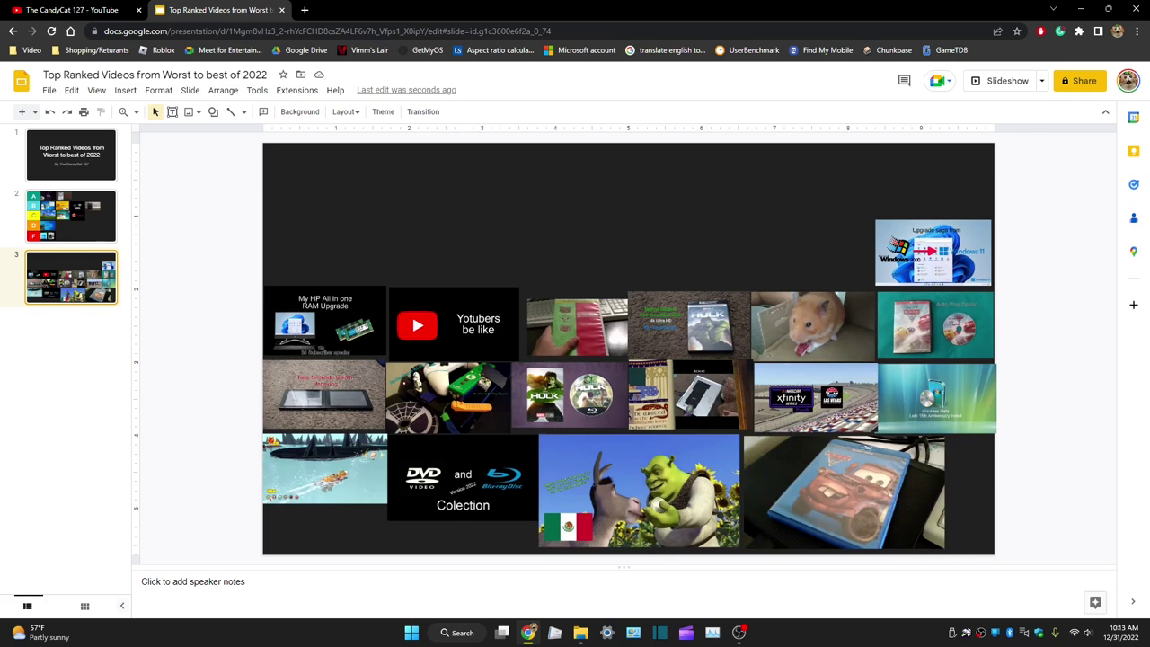
right_click(971, 255)
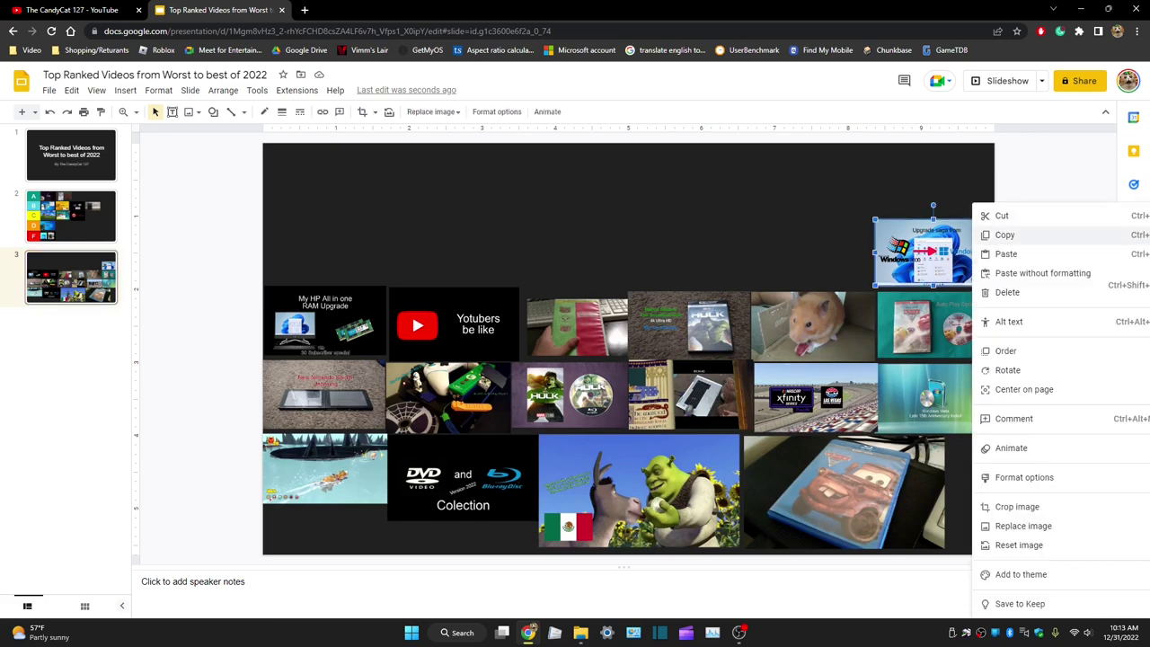
left_click(1005, 215)
key("Delete")
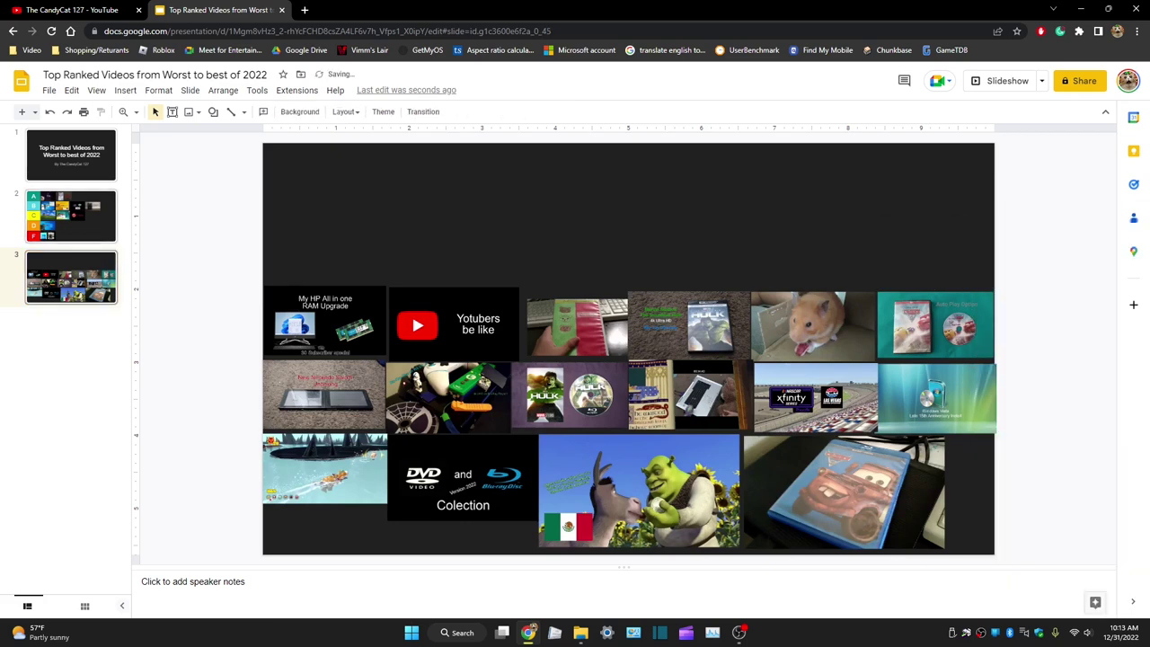
left_click(71, 216)
right_click(847, 203)
left_click(890, 254)
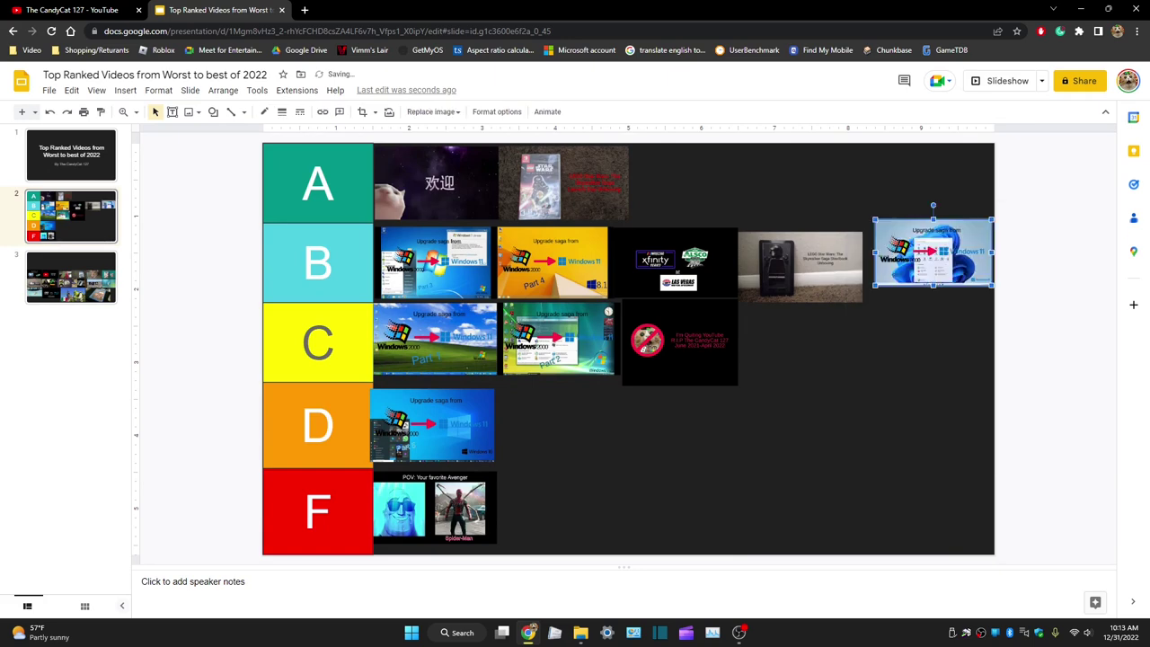
left_click_drag(934, 252, 921, 267)
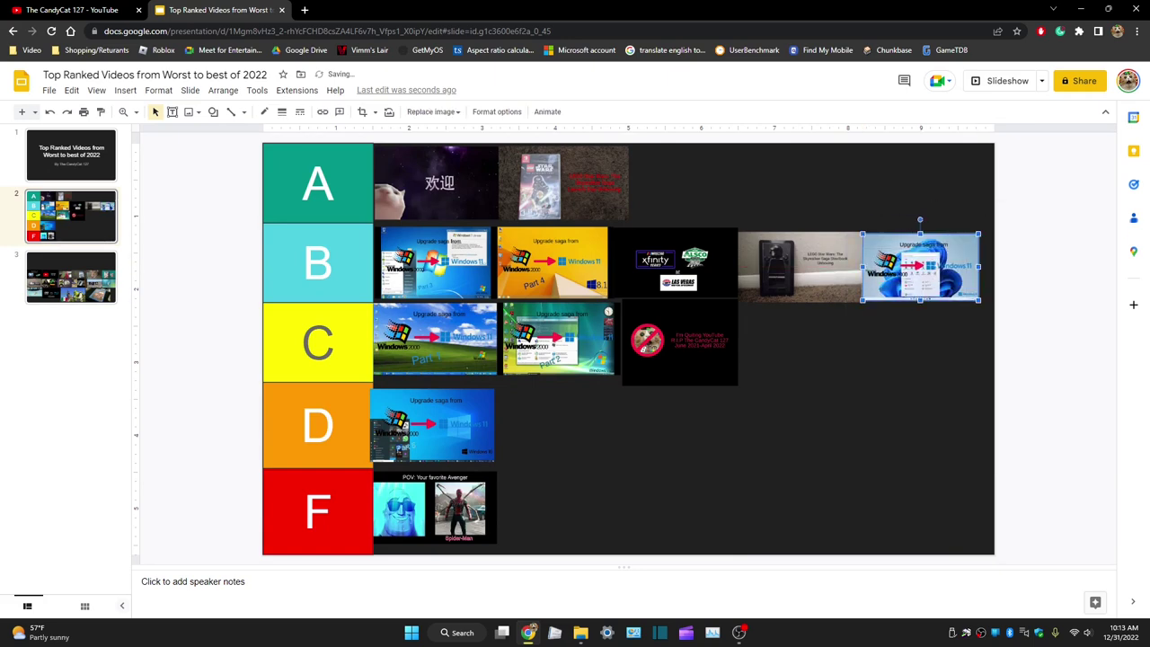
left_click(858, 360)
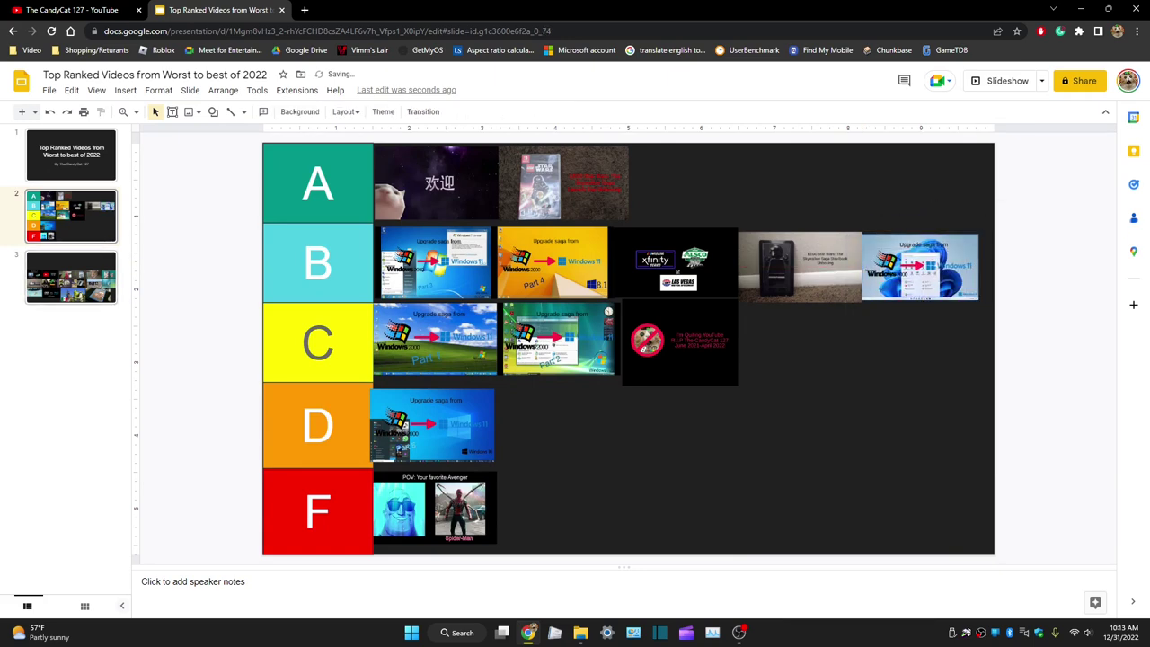
Cut the "My HP All in one RAM Upgrade" thumbnail from slide 3 and place it third in row A on slide 2
left_click(70, 276)
right_click(358, 323)
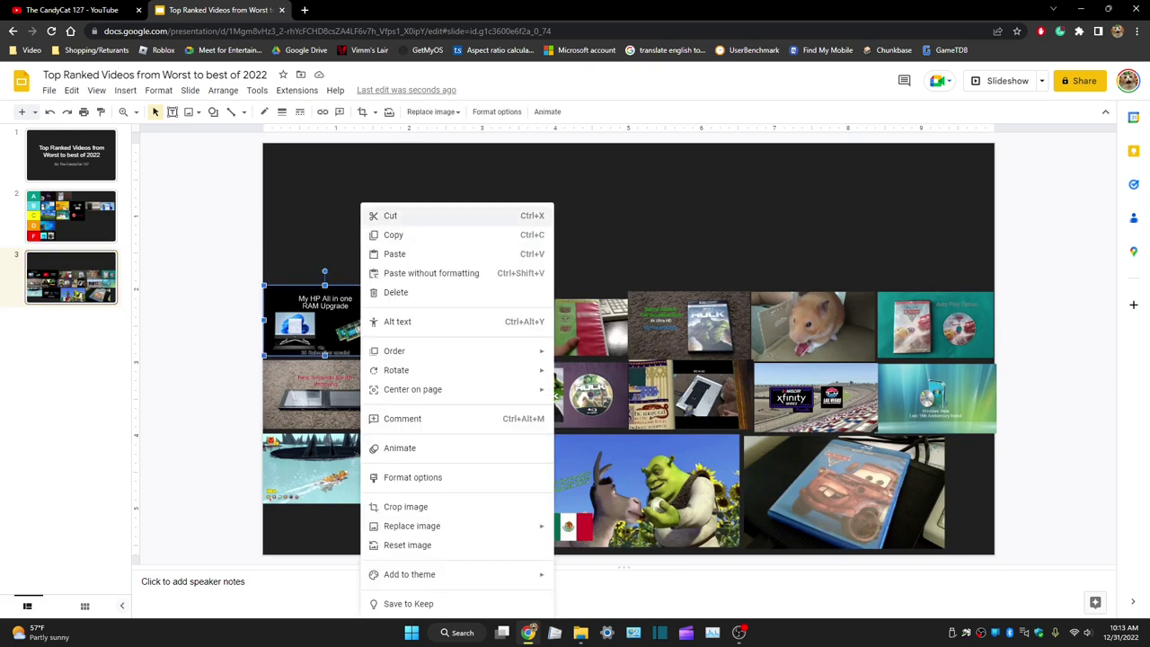
left_click(387, 216)
left_click(71, 216)
right_click(794, 167)
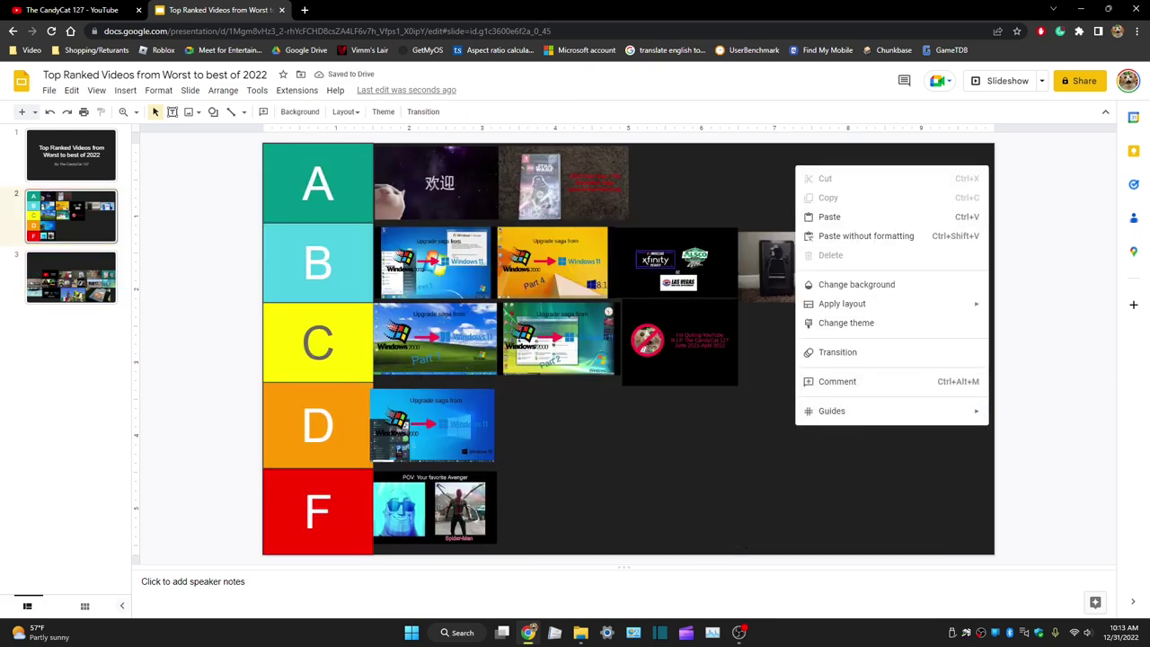
left_click(836, 216)
left_click_drag(324, 321, 689, 180)
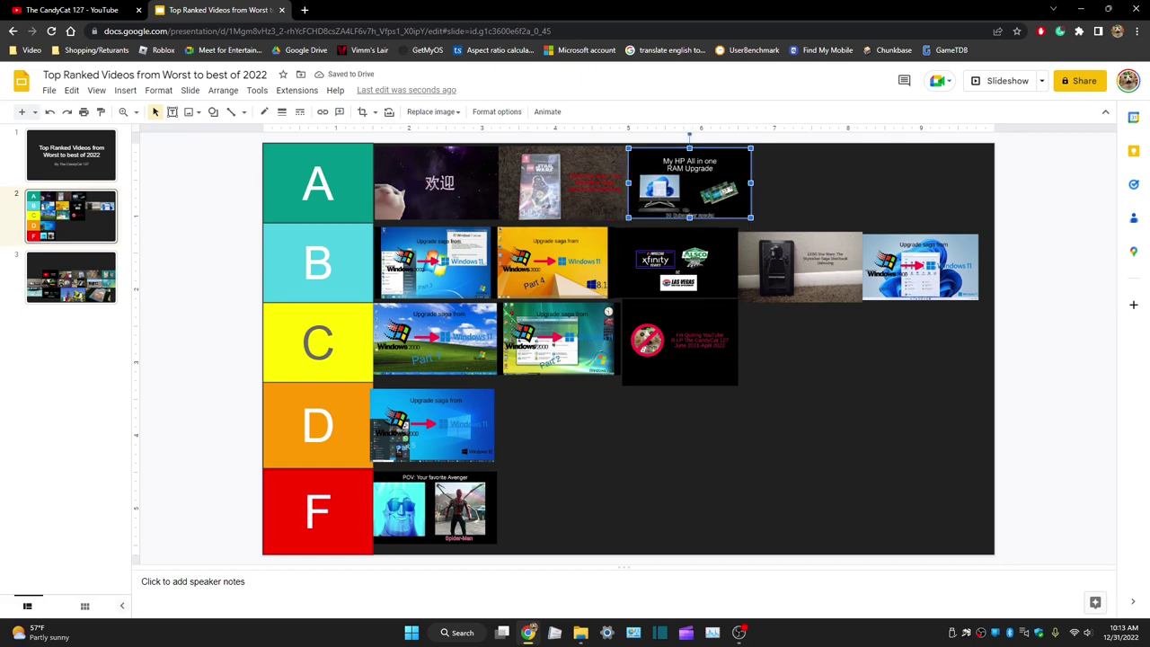
Cut the "Yotubers be like" thumbnail from slide 3 and place it second in row F on slide 2
left_click(71, 278)
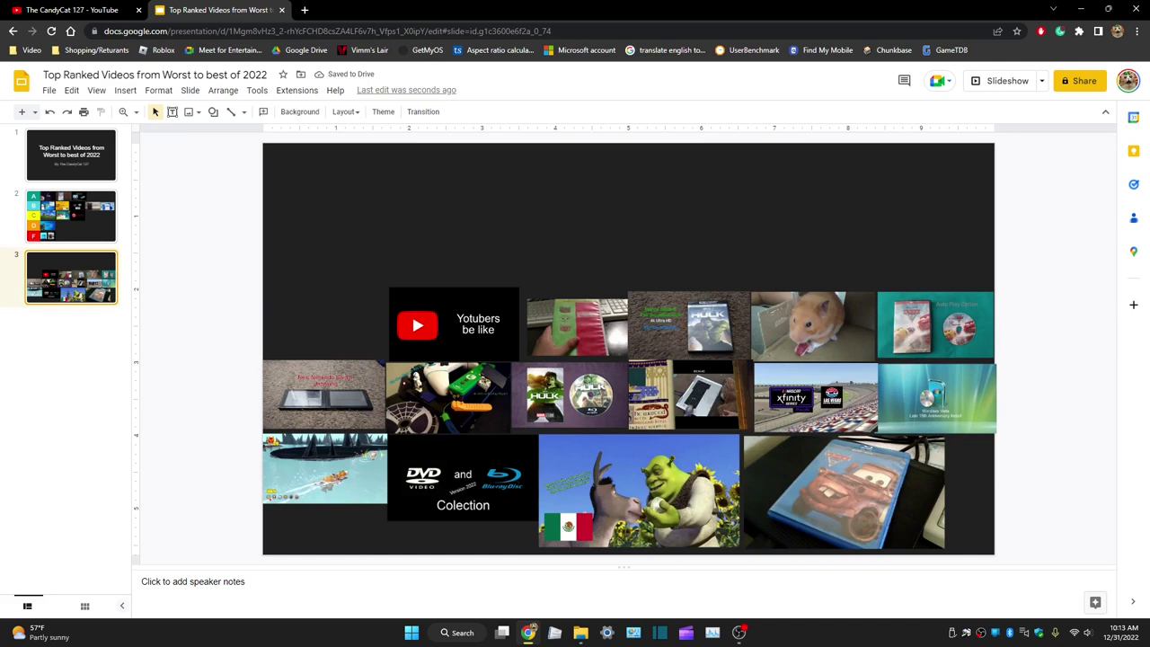
right_click(424, 323)
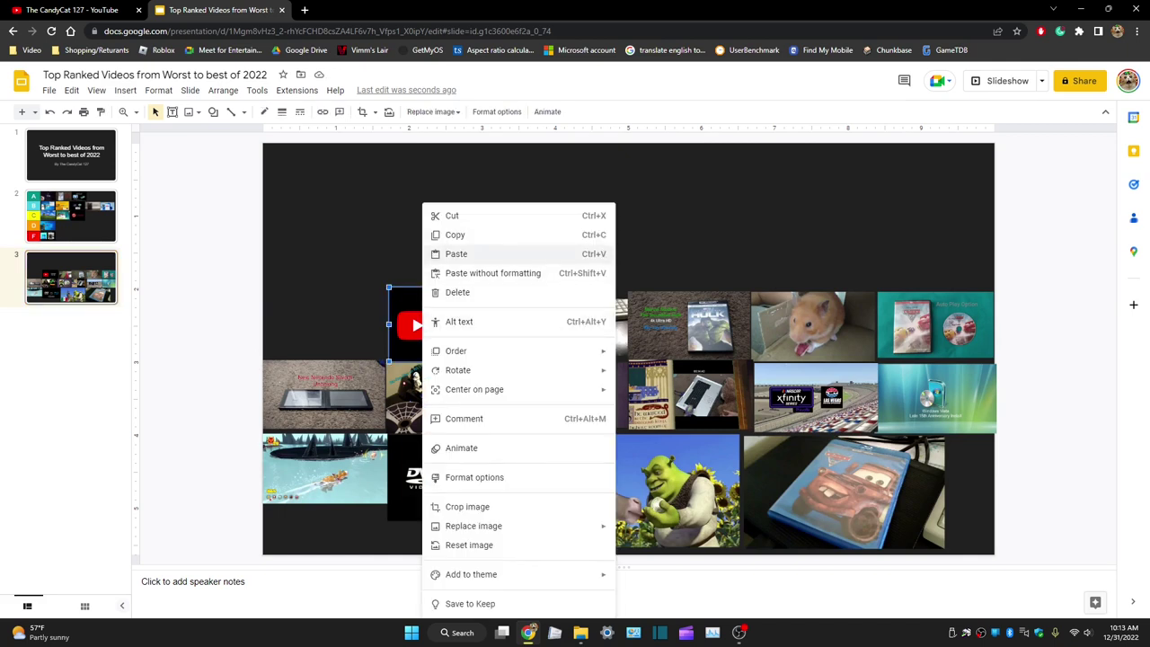
left_click(452, 215)
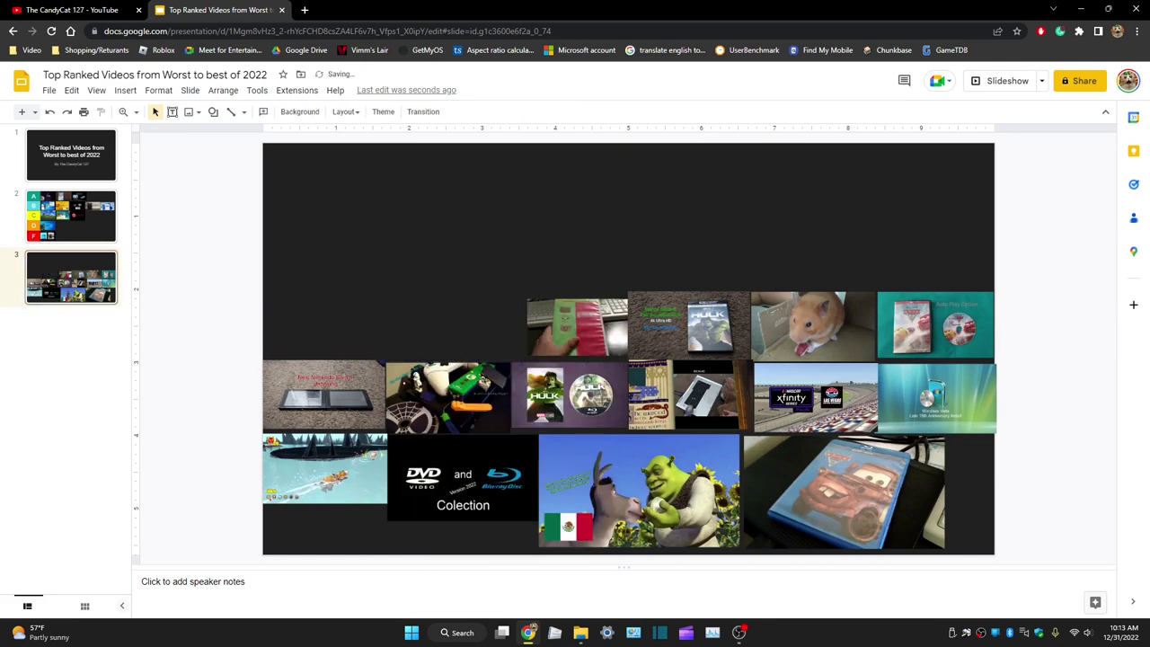
left_click(71, 216)
right_click(733, 168)
left_click(773, 218)
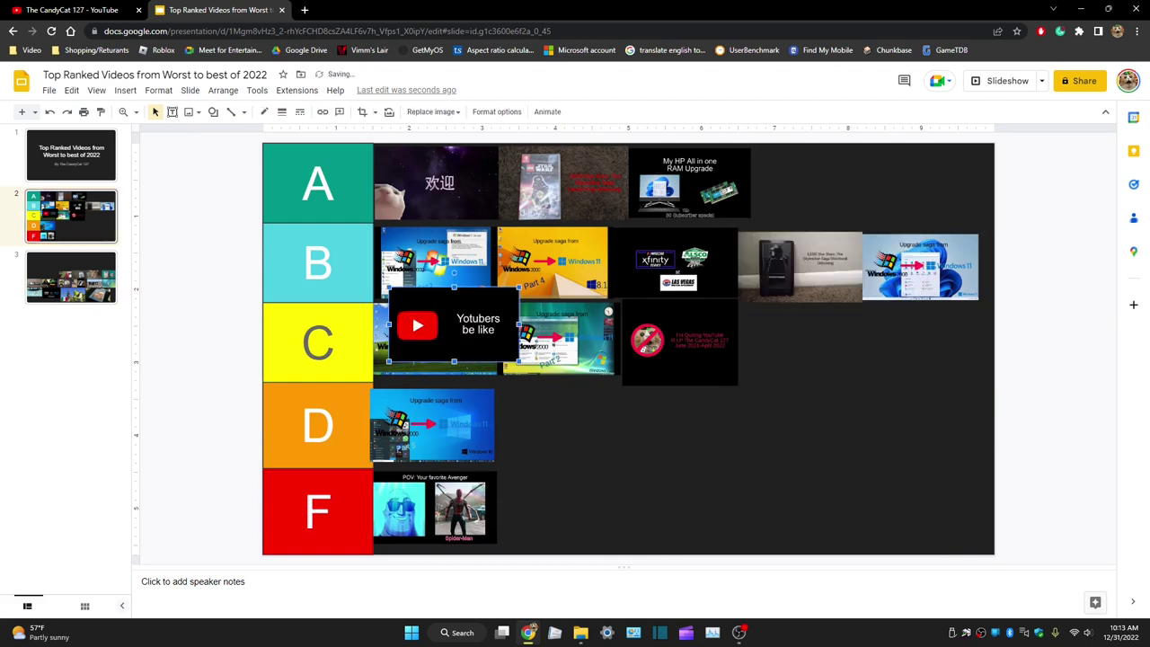
left_click_drag(454, 325, 564, 507)
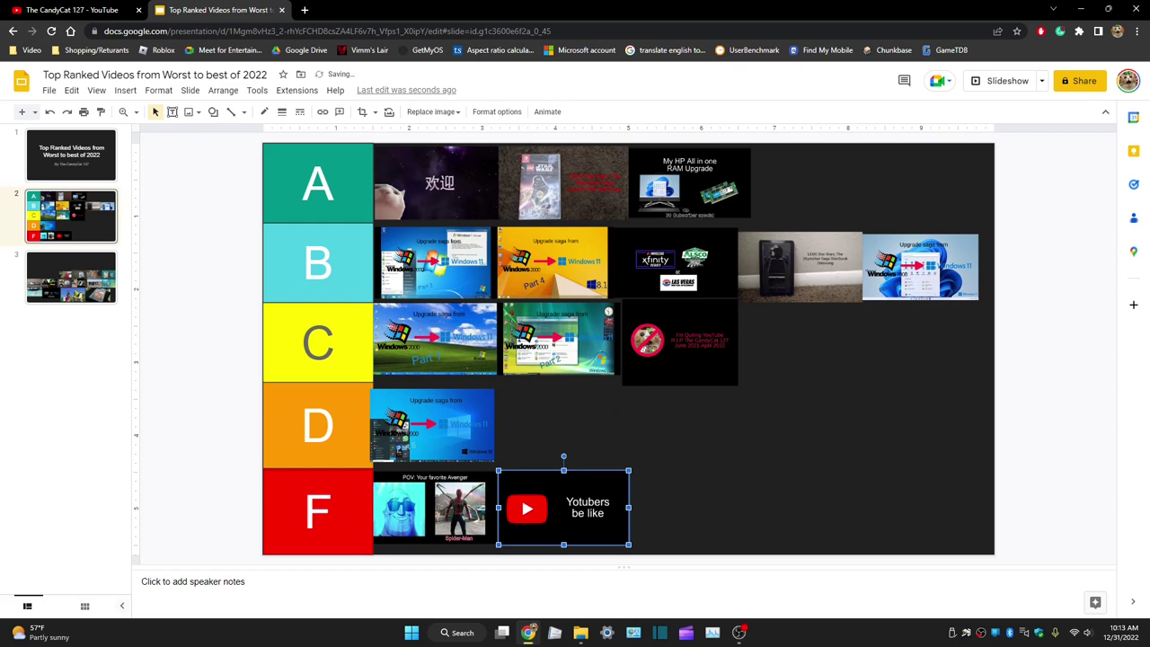
left_click(701, 458)
Cut the thumbnail of the hand-held green and red cases from slide 3 and place it fourth in row C on slide 2
left_click(71, 278)
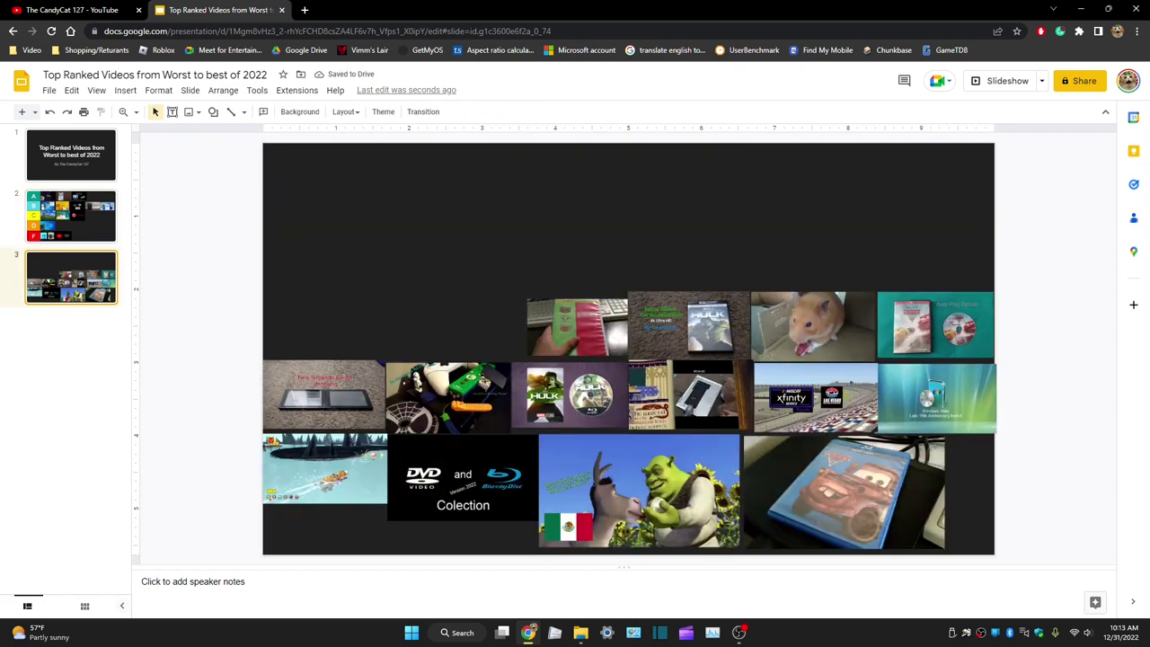
left_click(567, 323)
right_click(567, 324)
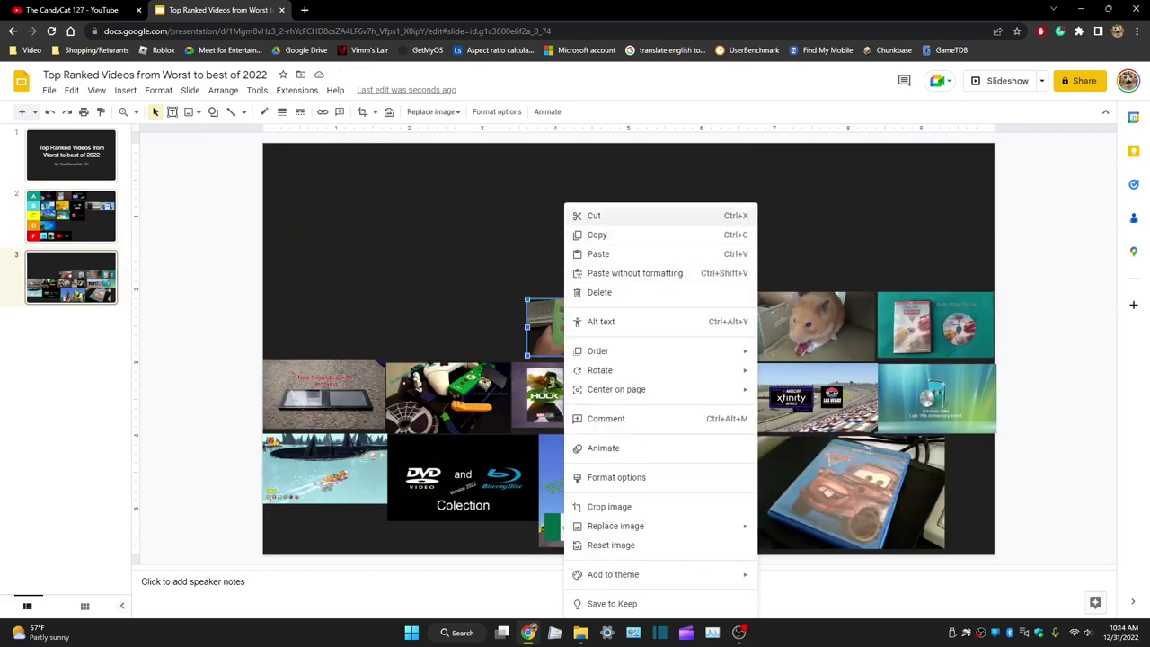
left_click(597, 234)
left_click(71, 216)
key("ctrl+v")
left_click_drag(779, 354, 799, 332)
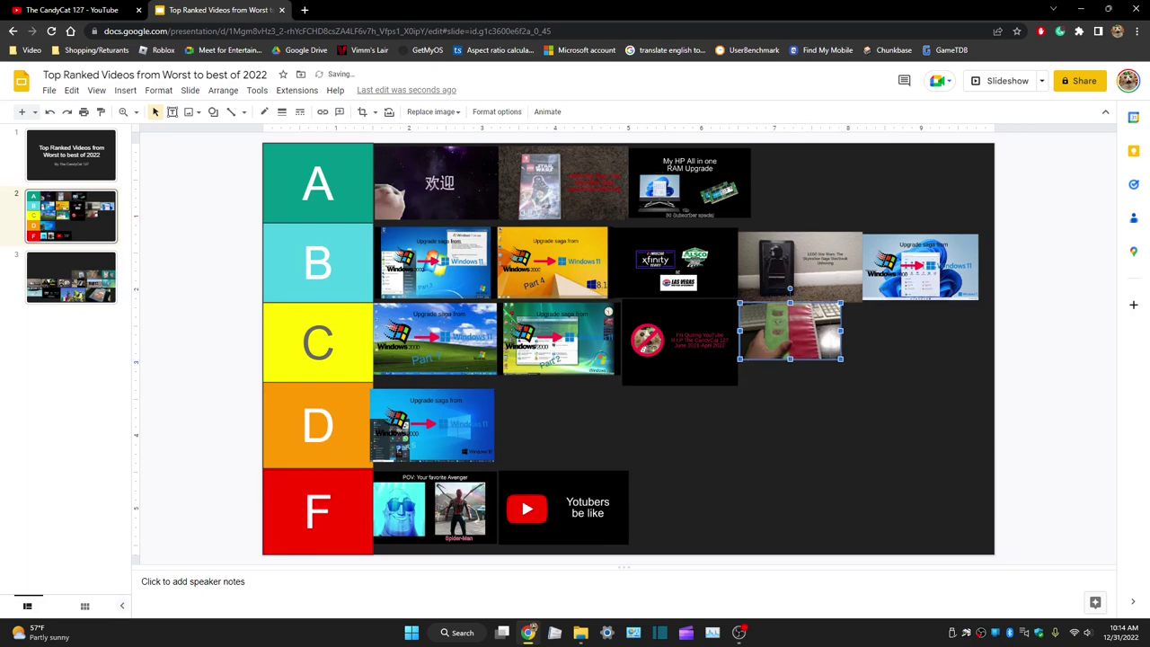
key("Escape")
Cut the Hulk case on carpet thumbnail with green text from slide 3 and place it fourth in row A on slide 2
left_click(71, 278)
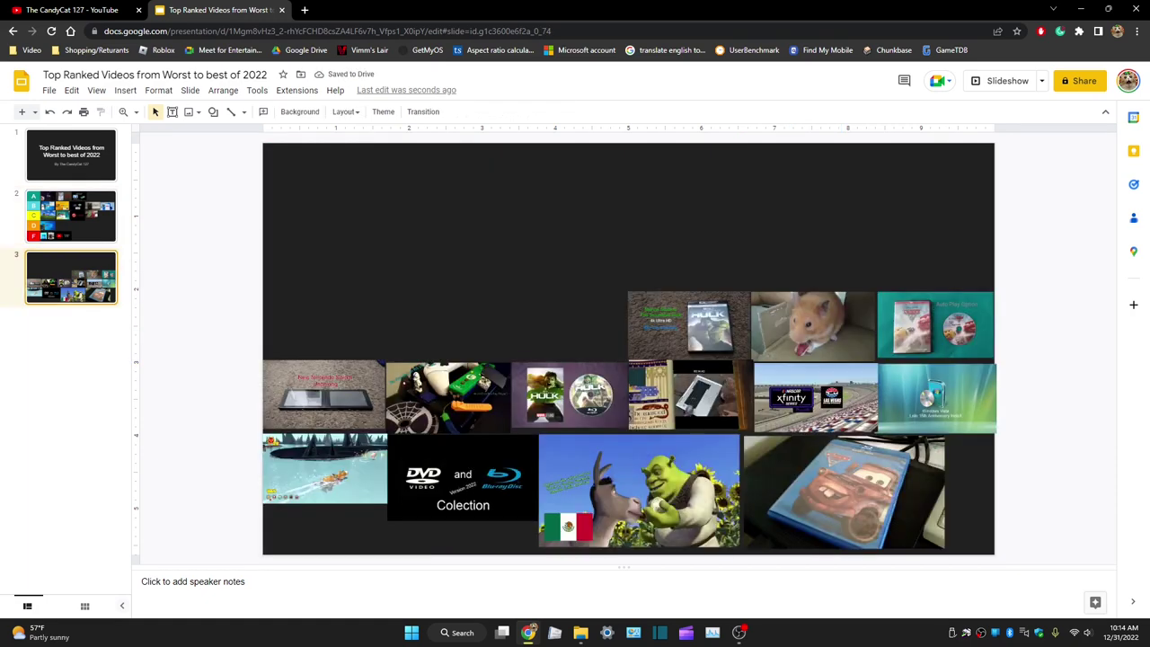
right_click(631, 315)
left_click(665, 236)
left_click(71, 216)
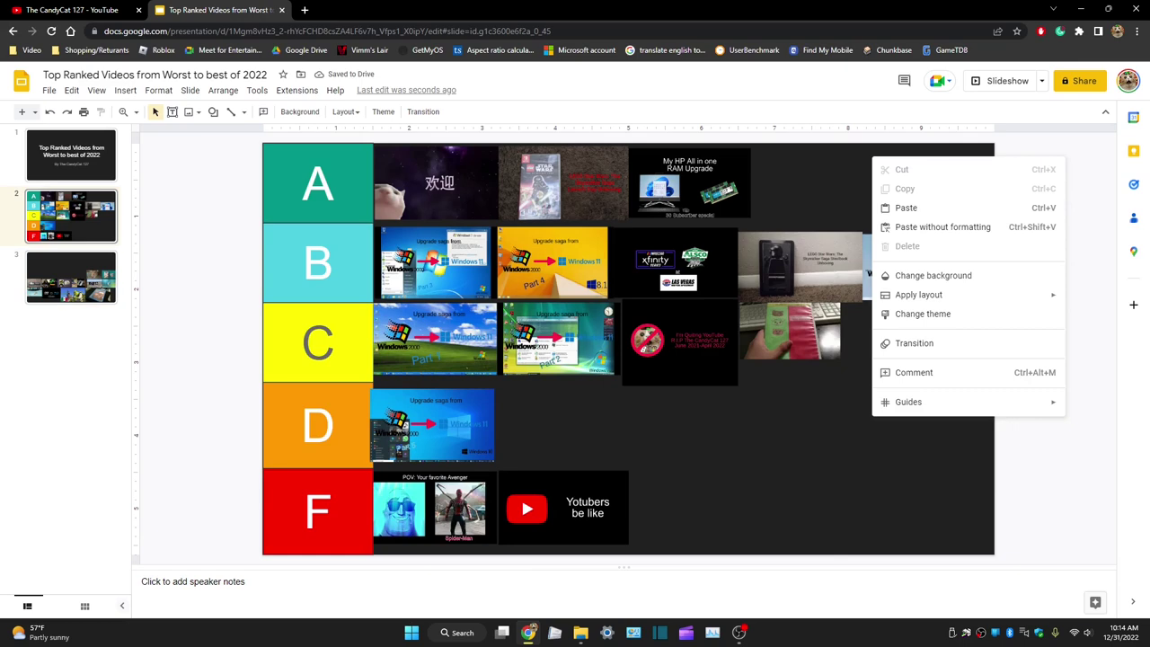
right_click(871, 156)
left_click(899, 193)
left_click_drag(961, 234, 812, 177)
Cut the hamster thumbnail from slide 3 and place it second in row D on slide 2
left_click(72, 306)
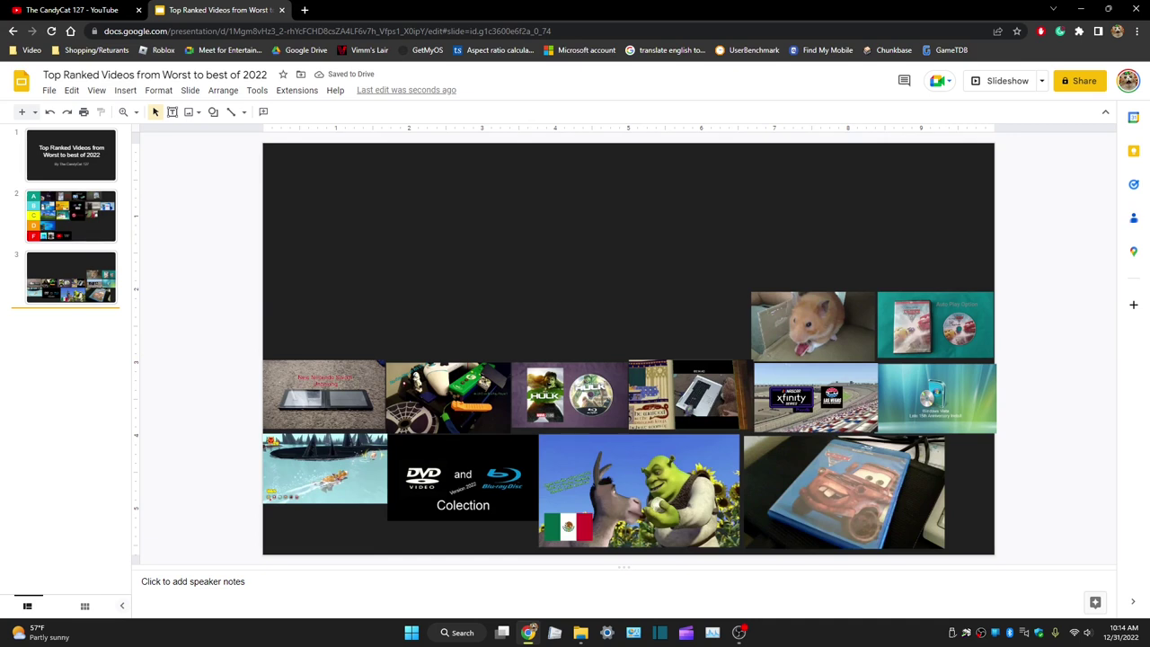
right_click(809, 346)
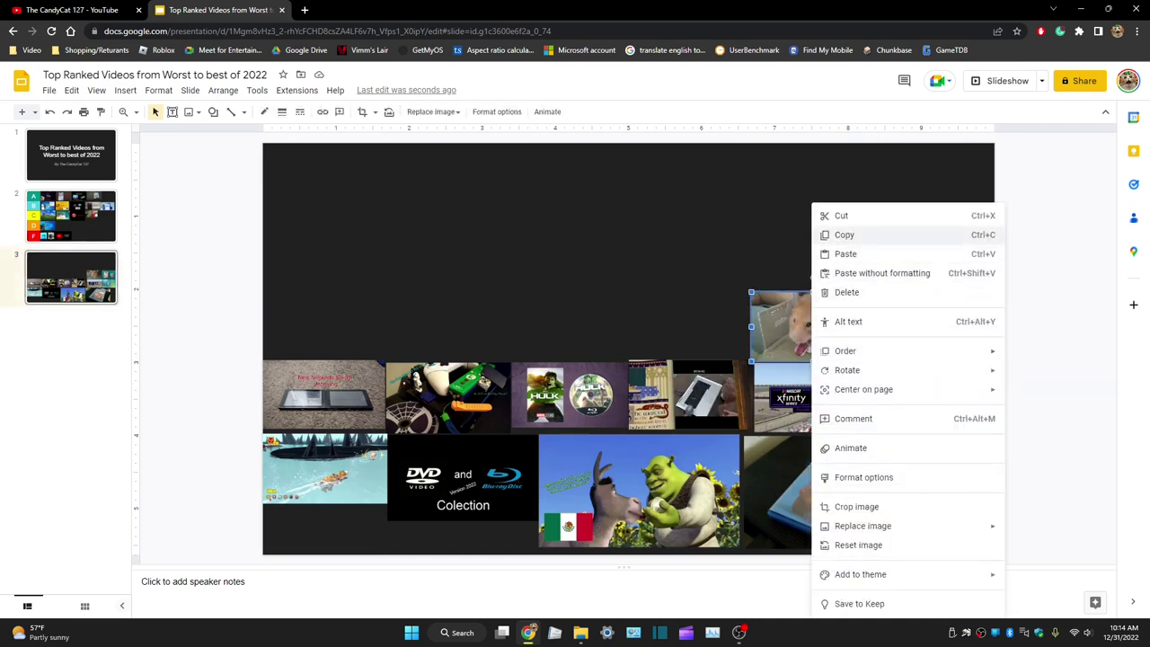
left_click(791, 207)
right_click(798, 331)
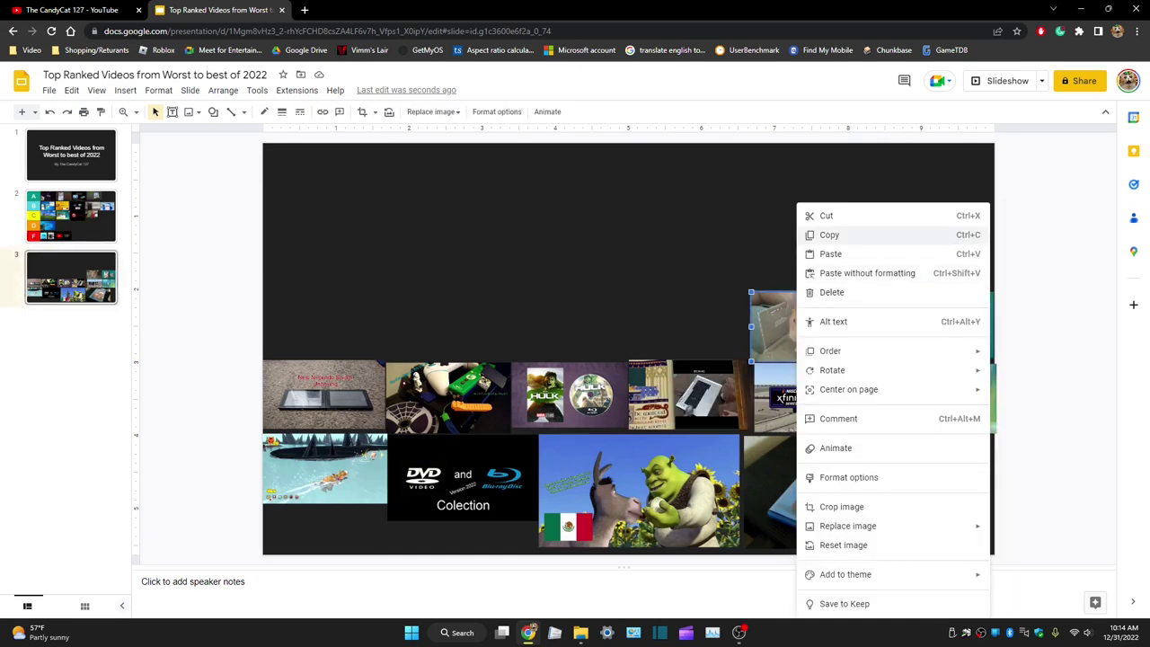
left_click(819, 216)
left_click(71, 216)
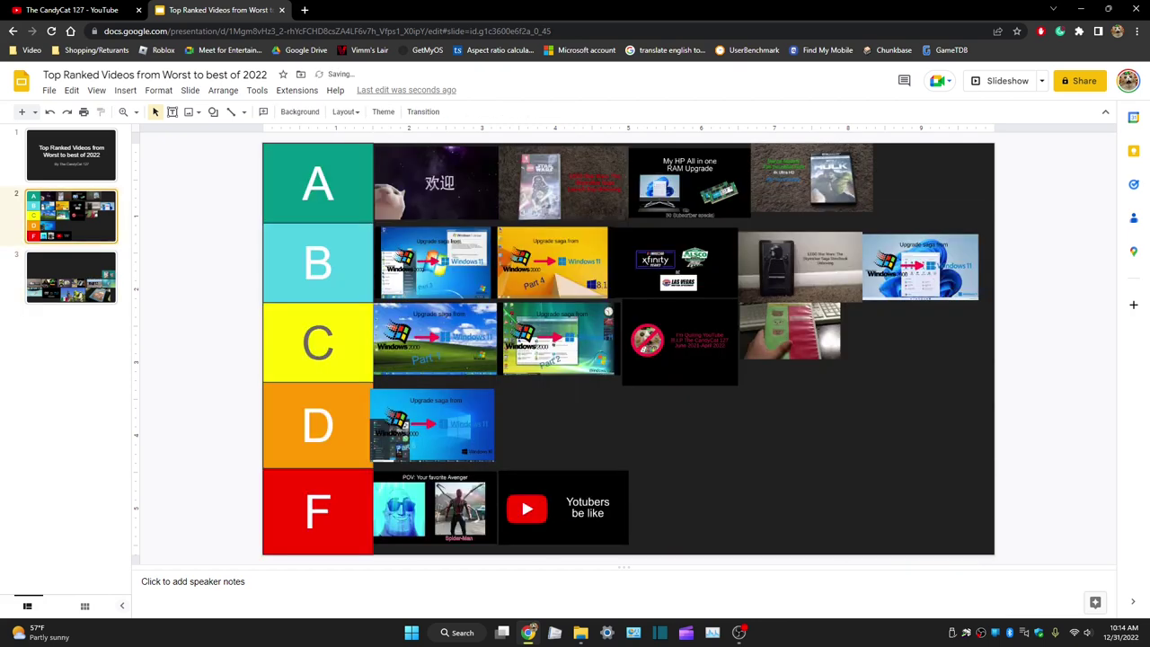
right_click(838, 406)
left_click(871, 197)
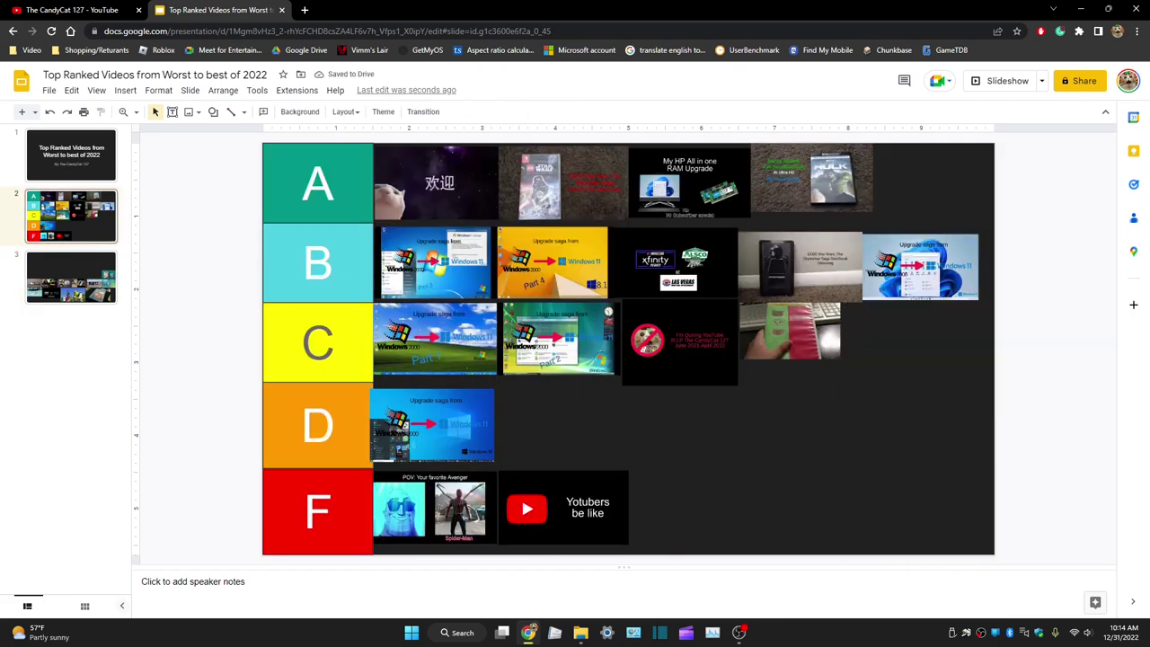
right_click(857, 396)
left_click(890, 184)
key("ctrl+v")
left_click_drag(812, 327, 558, 424)
key("Escape")
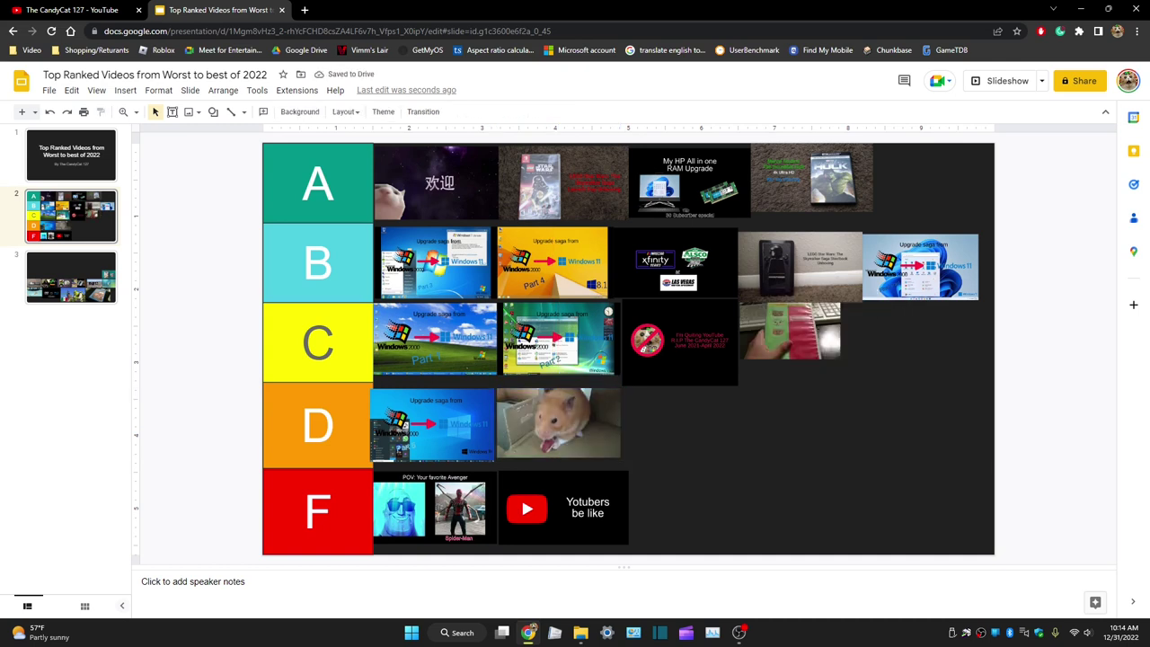
Cut the teal thumbnail with the Cars case and disc from slide 3 and place it fifth in row A on slide 2
left_click(71, 278)
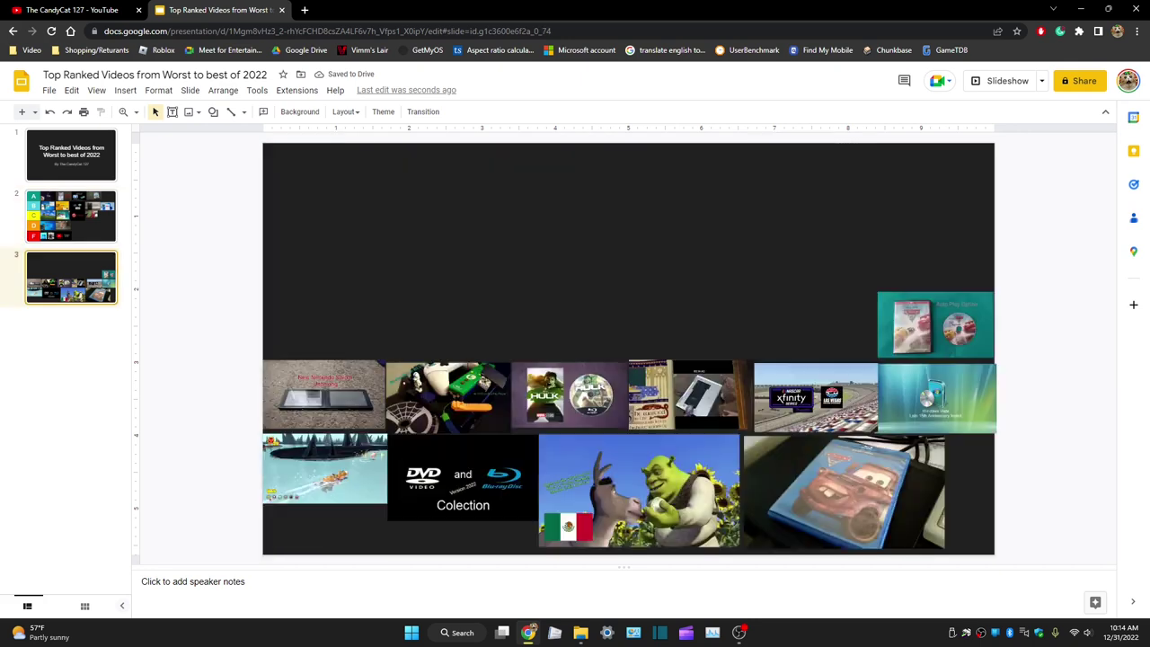
right_click(946, 324)
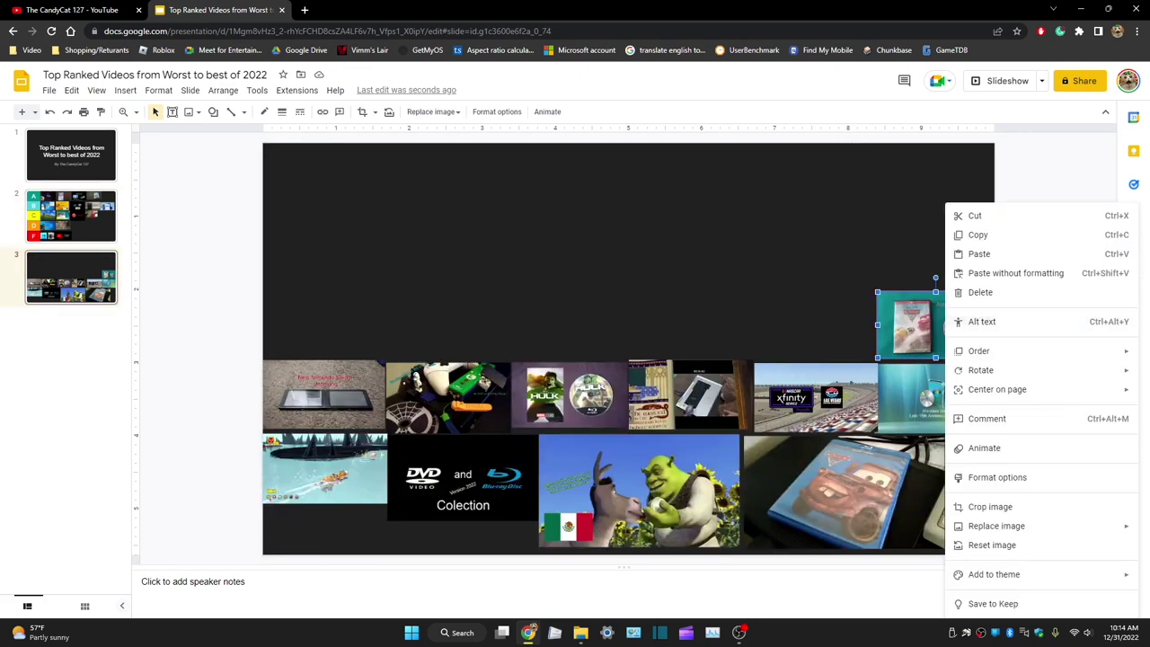
left_click(980, 215)
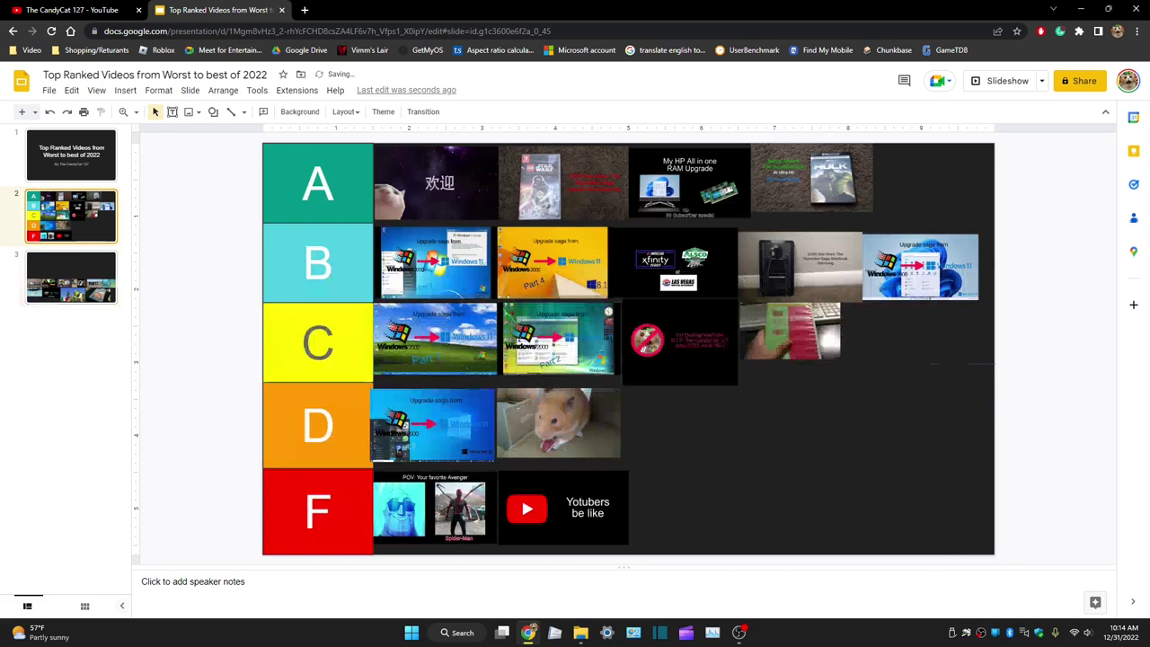
left_click(71, 216)
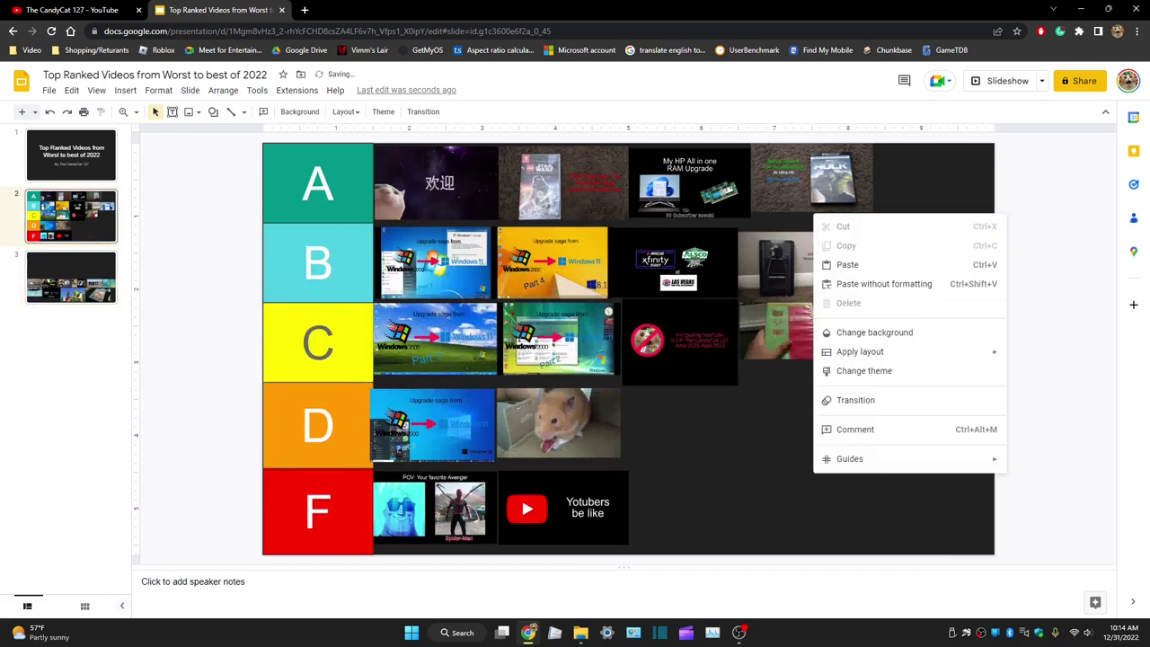
right_click(813, 215)
left_click(854, 265)
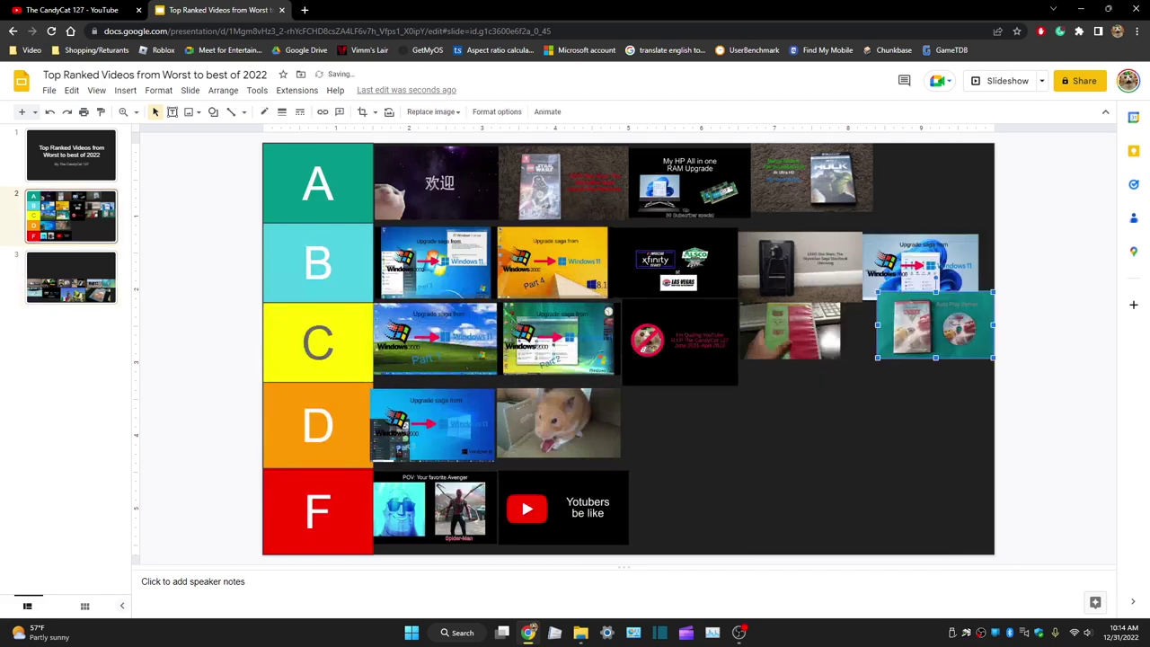
left_click_drag(935, 324, 931, 180)
key("Escape")
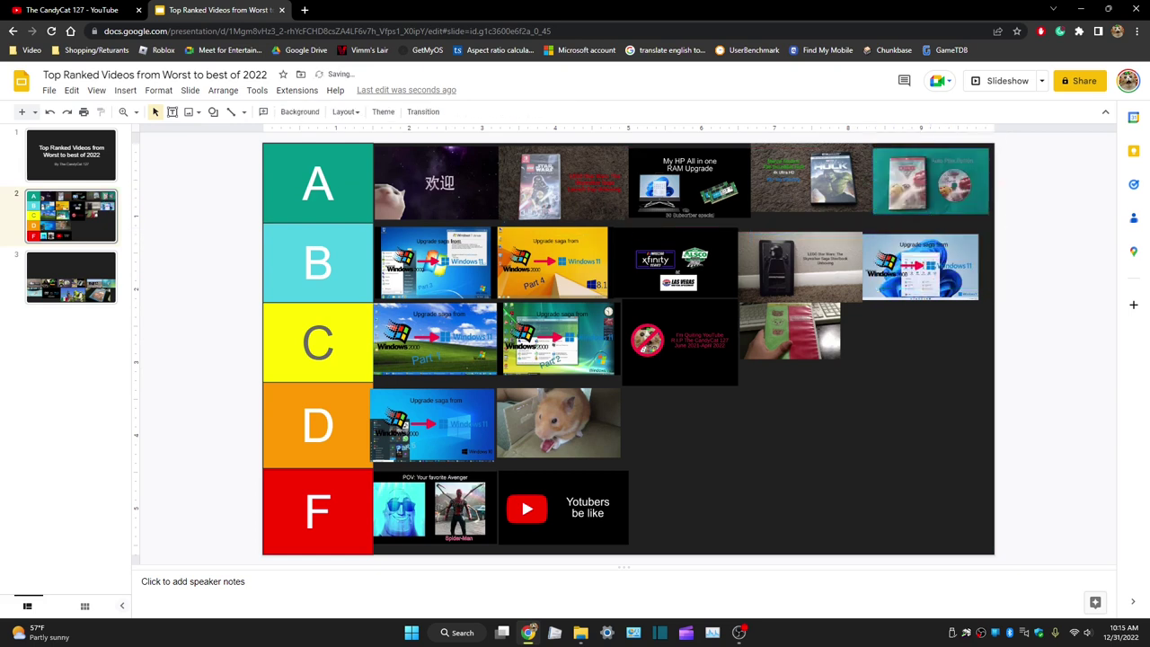
Cut the thumbnail of the flat device on carpet with red text from slide 3 and place it fifth in row C on slide 2
left_click(71, 277)
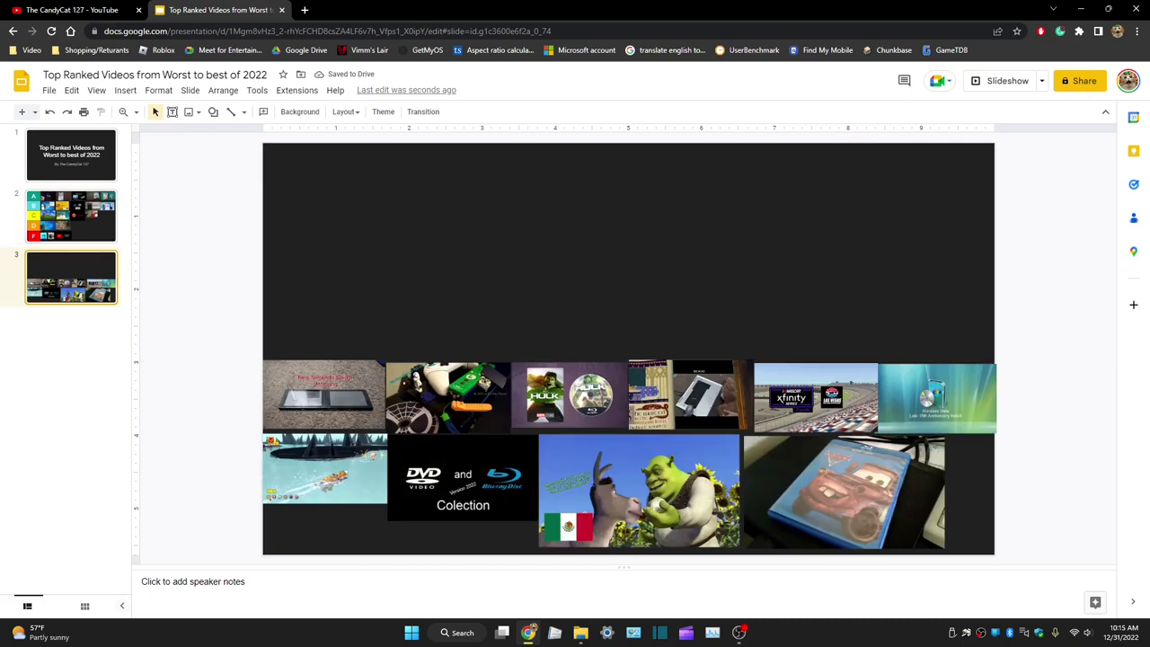
left_click(328, 395)
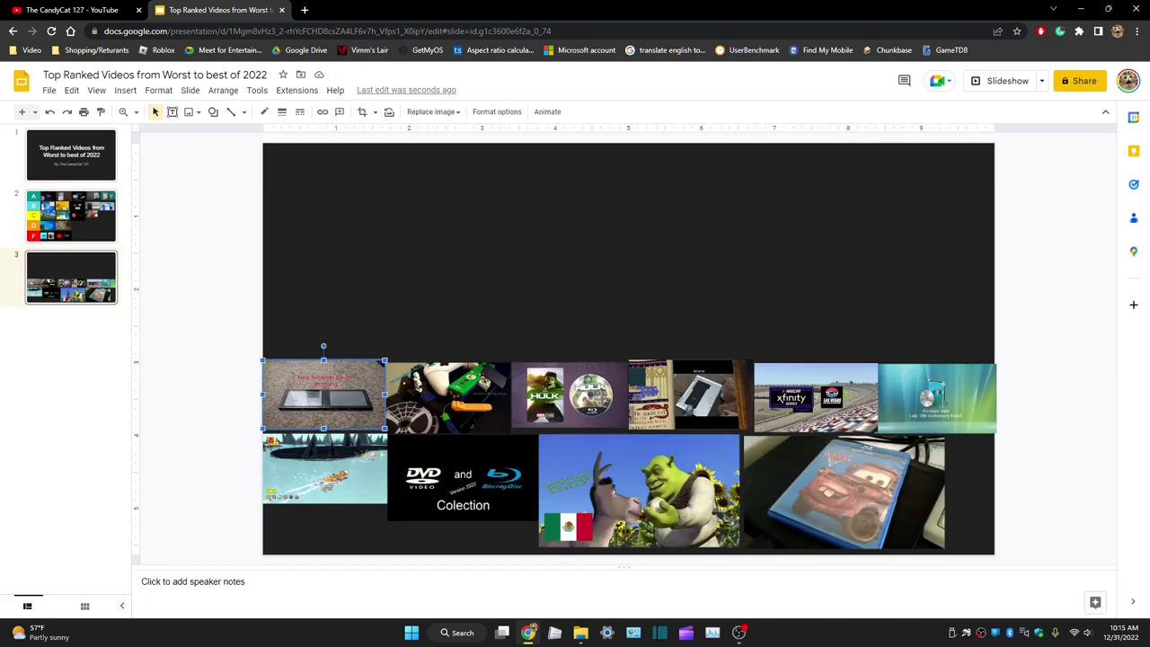
right_click(328, 395)
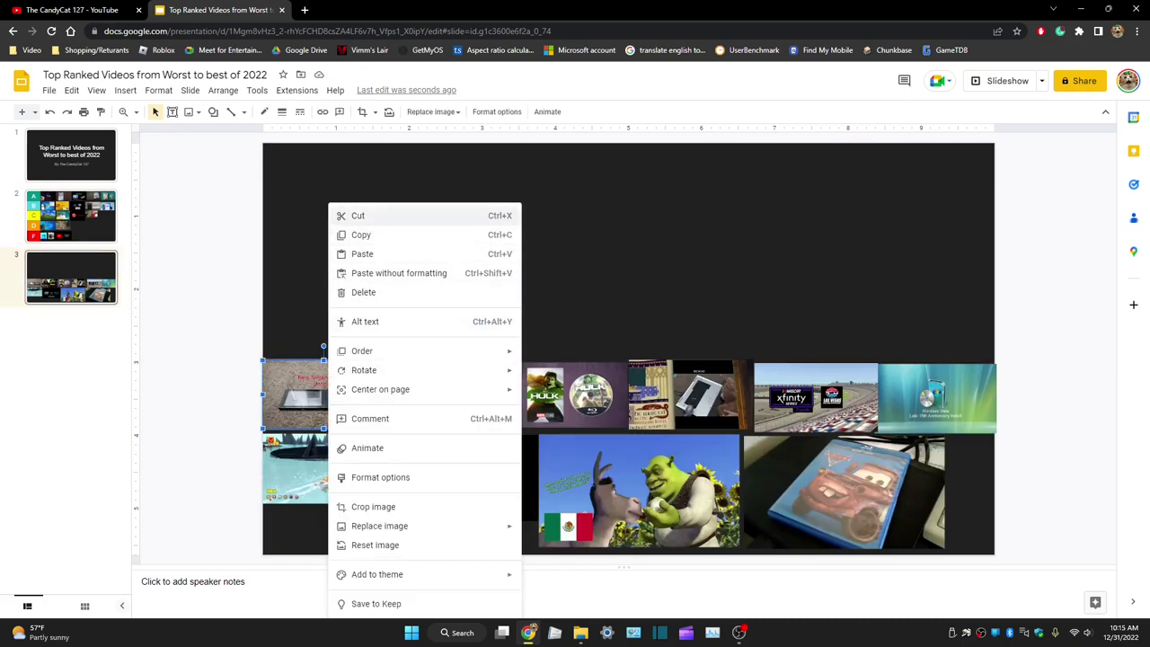
left_click(359, 216)
left_click(71, 216)
right_click(811, 195)
left_click(843, 246)
left_click_drag(323, 394, 930, 337)
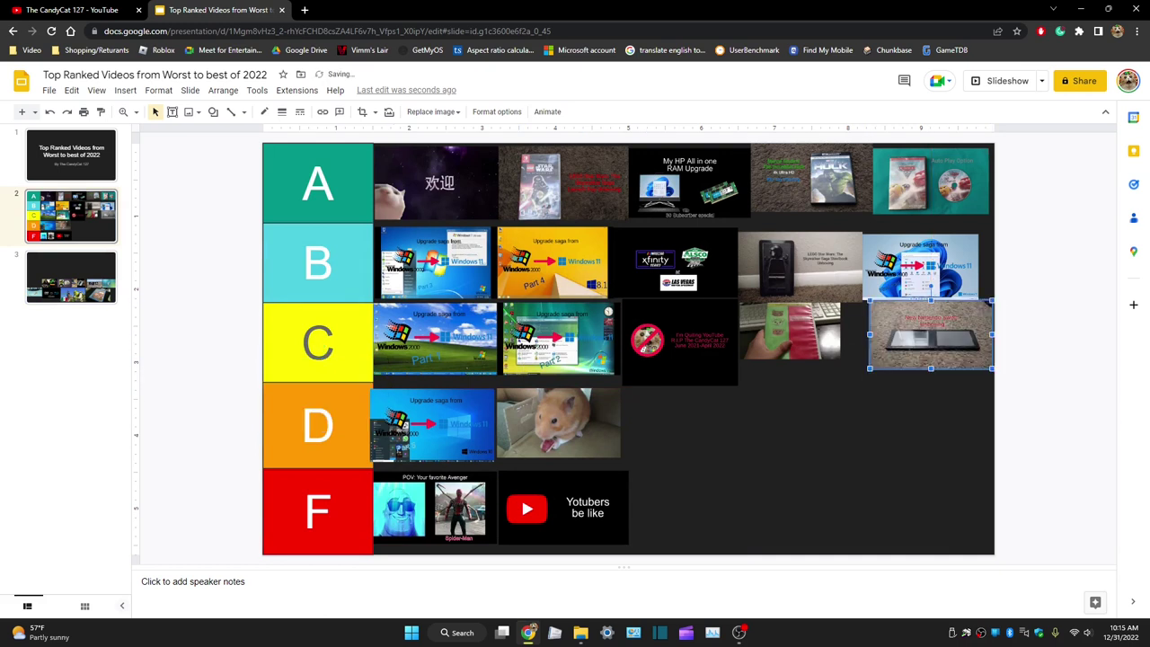
Move the flat device thumbnail with red text from row C to row A and shrink row A's thumbnails into two lines
key("Escape")
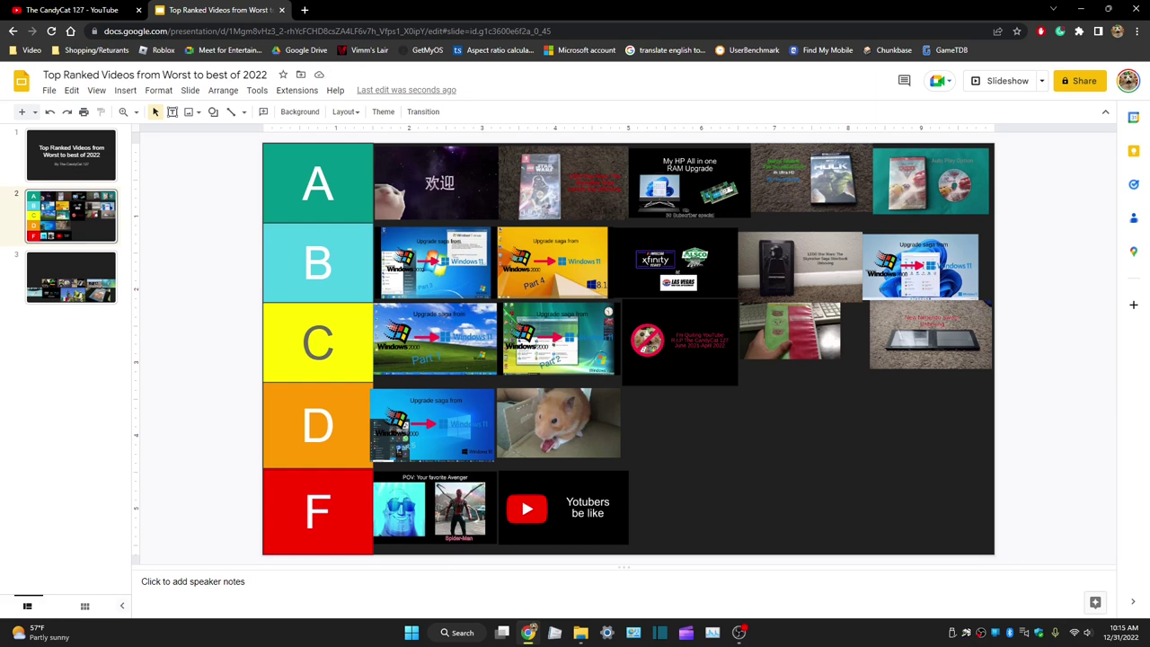
left_click_drag(989, 304, 1110, 151)
left_click(1033, 449)
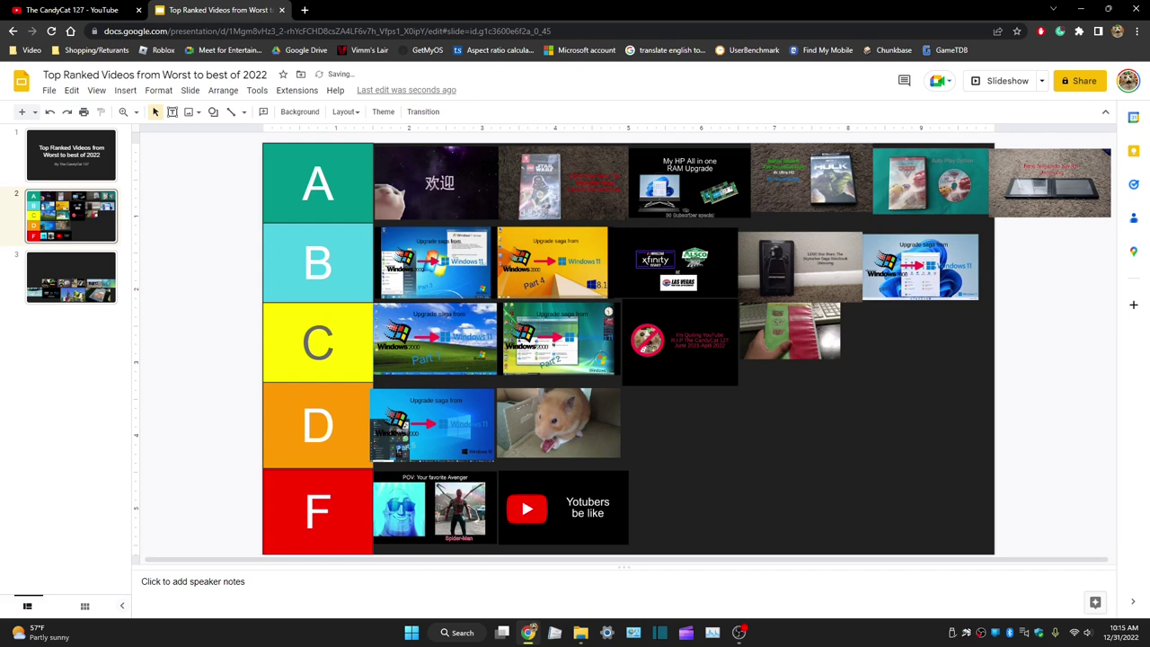
left_click_drag(1050, 183, 902, 335)
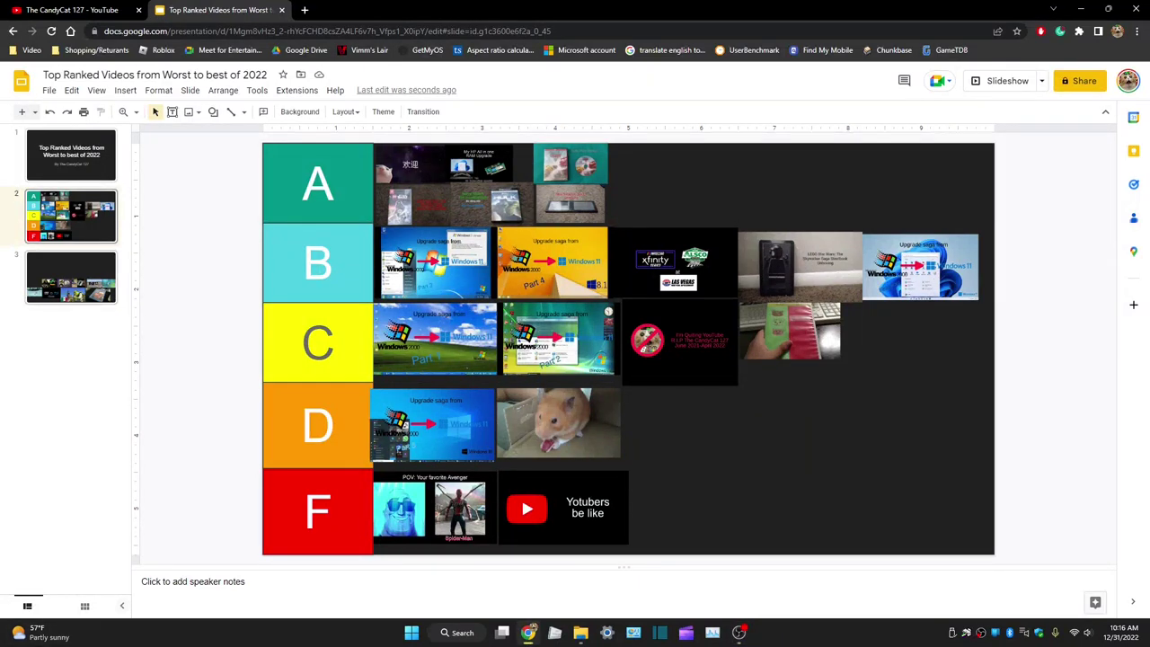
Cut the thumbnail of game controllers and toys from slide 3 and place it third in row D on slide 2
left_click(71, 217)
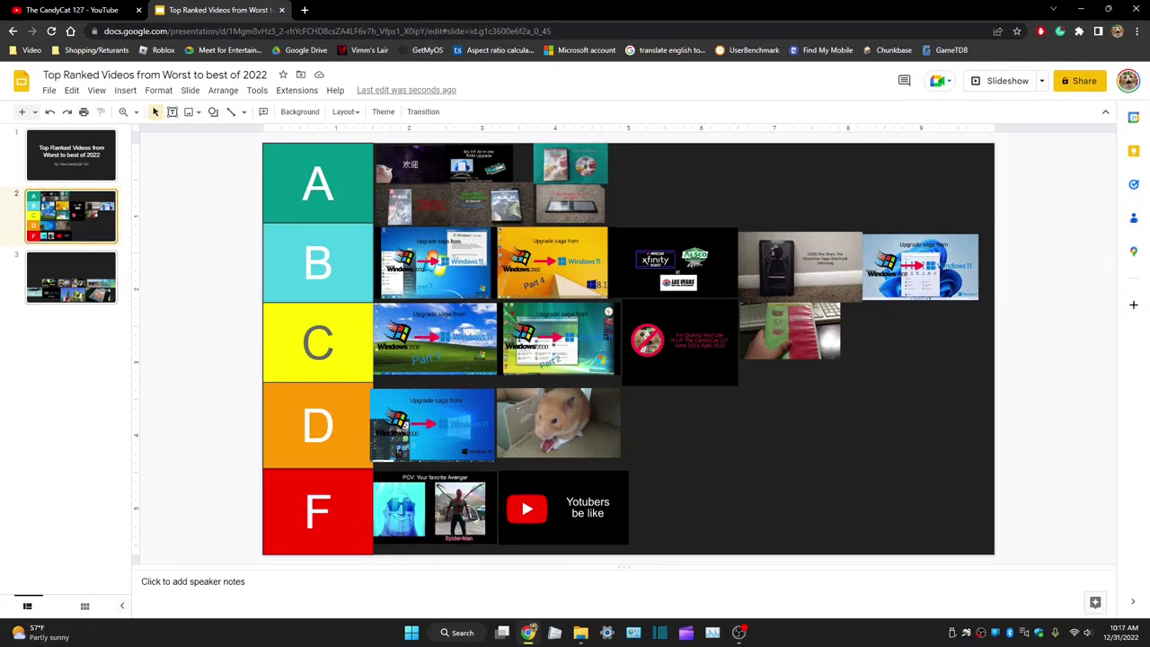
key("Down")
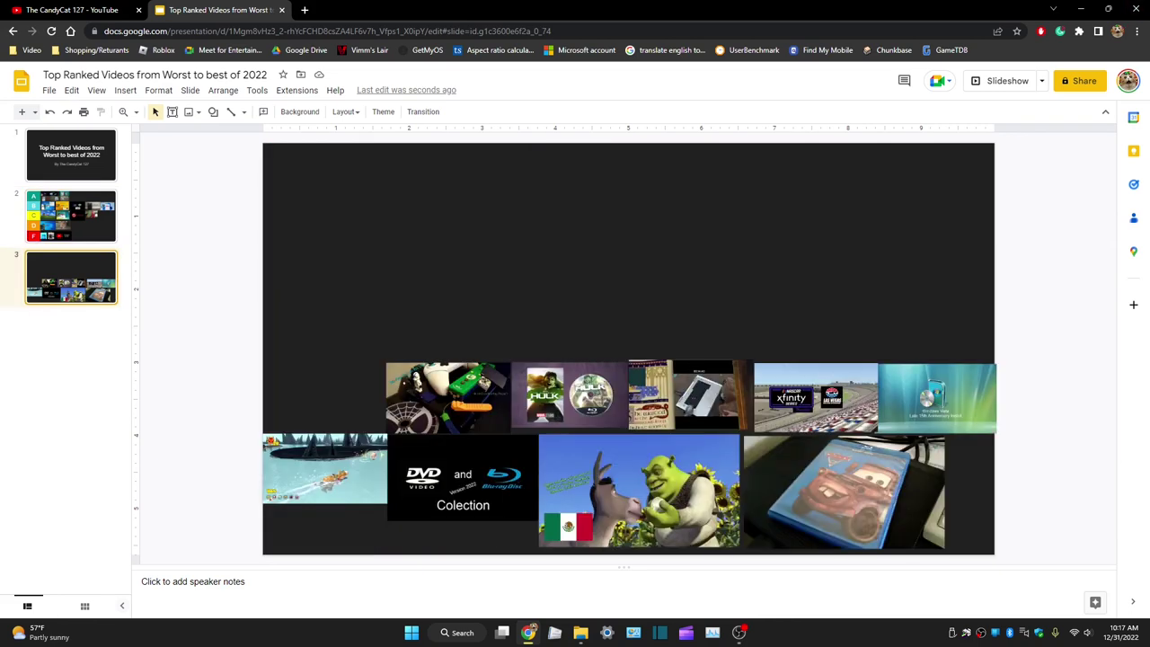
right_click(475, 396)
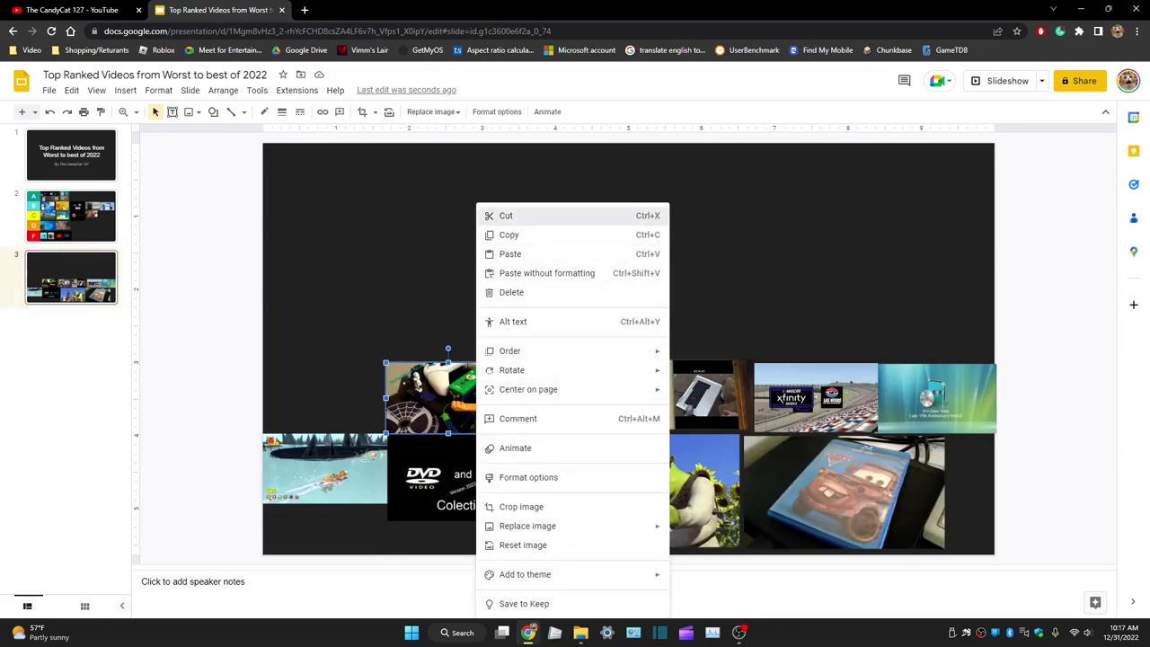
left_click(500, 216)
key("Up")
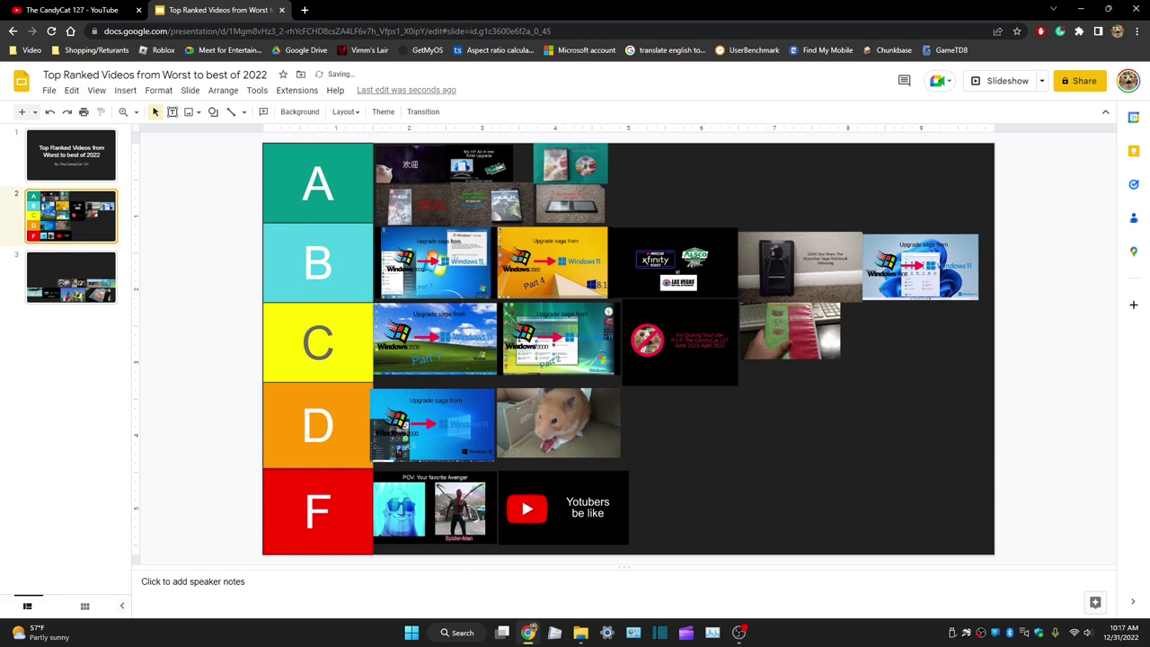
right_click(760, 232)
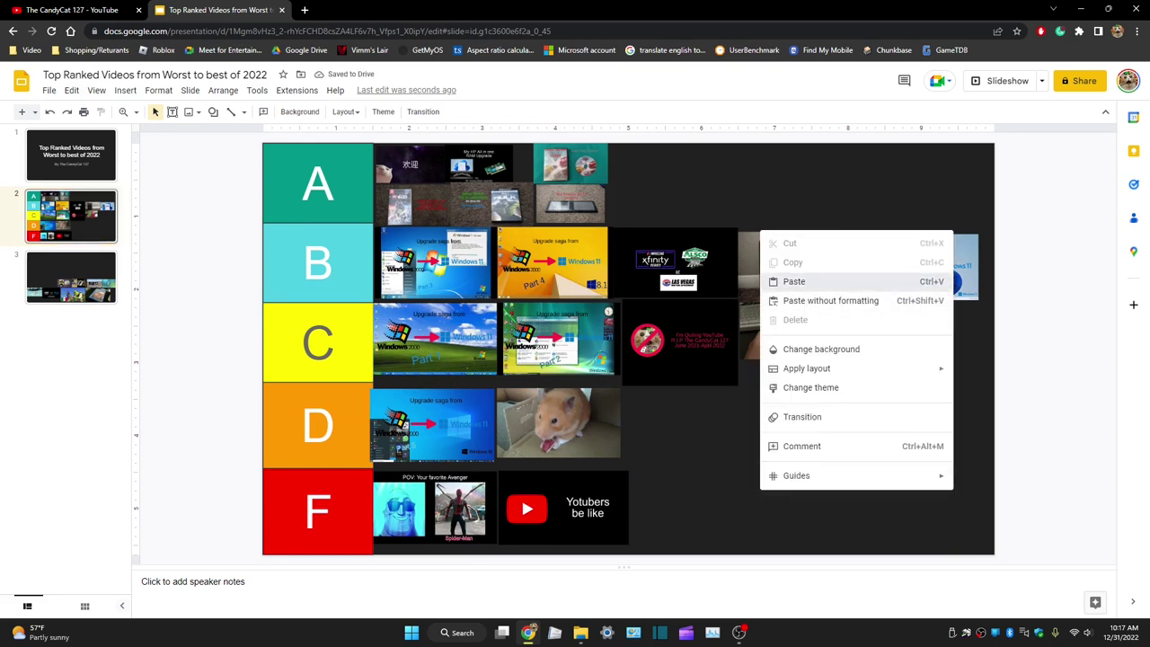
left_click(795, 281)
left_click_drag(447, 398, 678, 422)
key("Escape")
left_click(691, 508)
key("Escape")
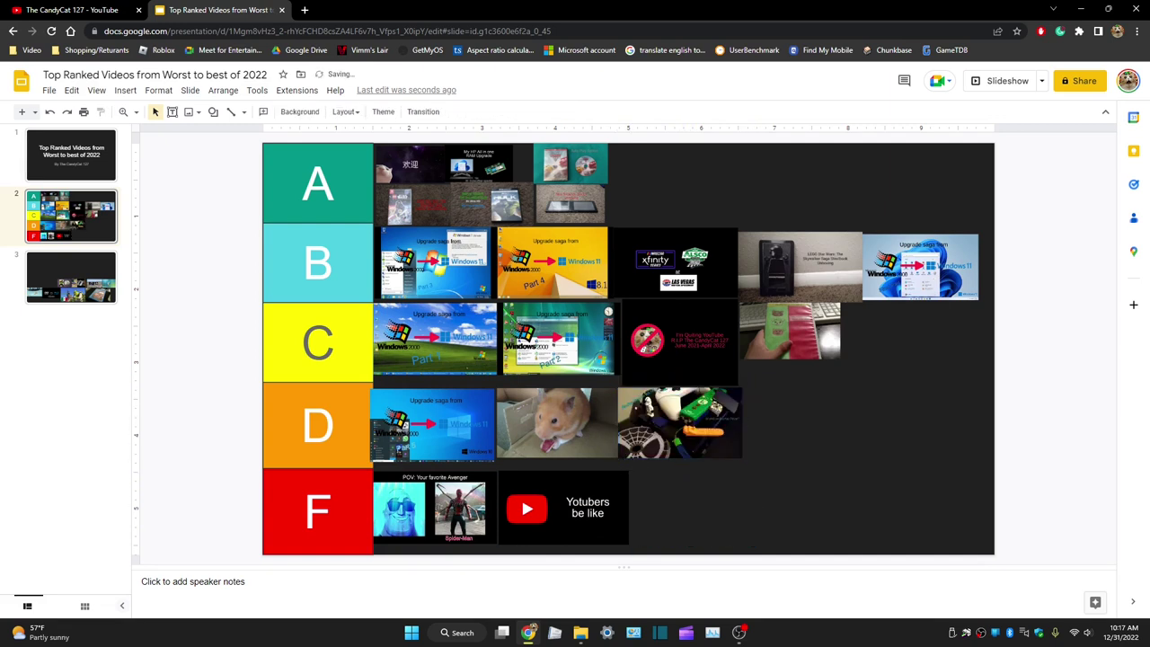
Cut the purple thumbnail with the Hulk case and disc from slide 3 and place it fifth in row C on slide 2
left_click(71, 278)
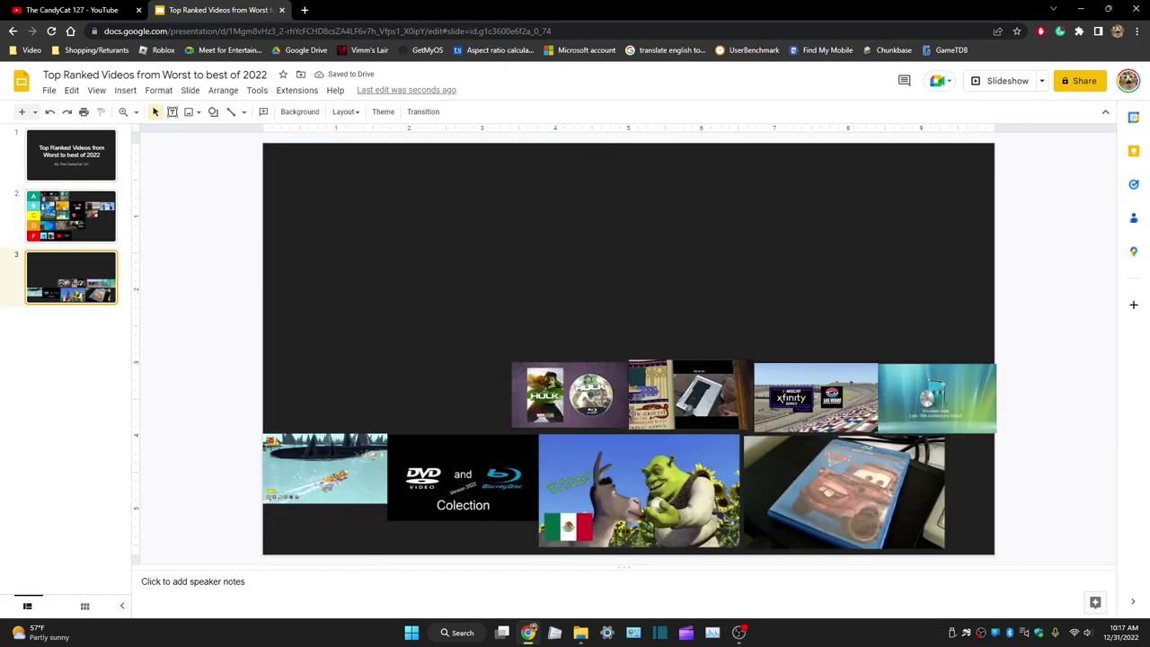
right_click(593, 396)
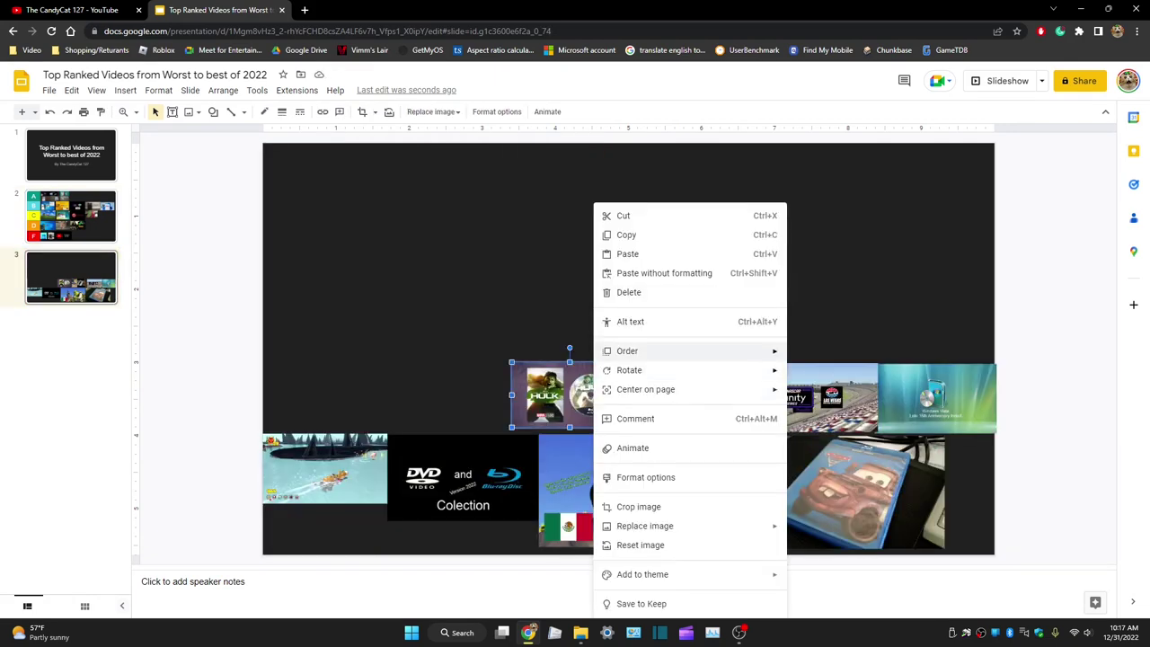
left_click(623, 216)
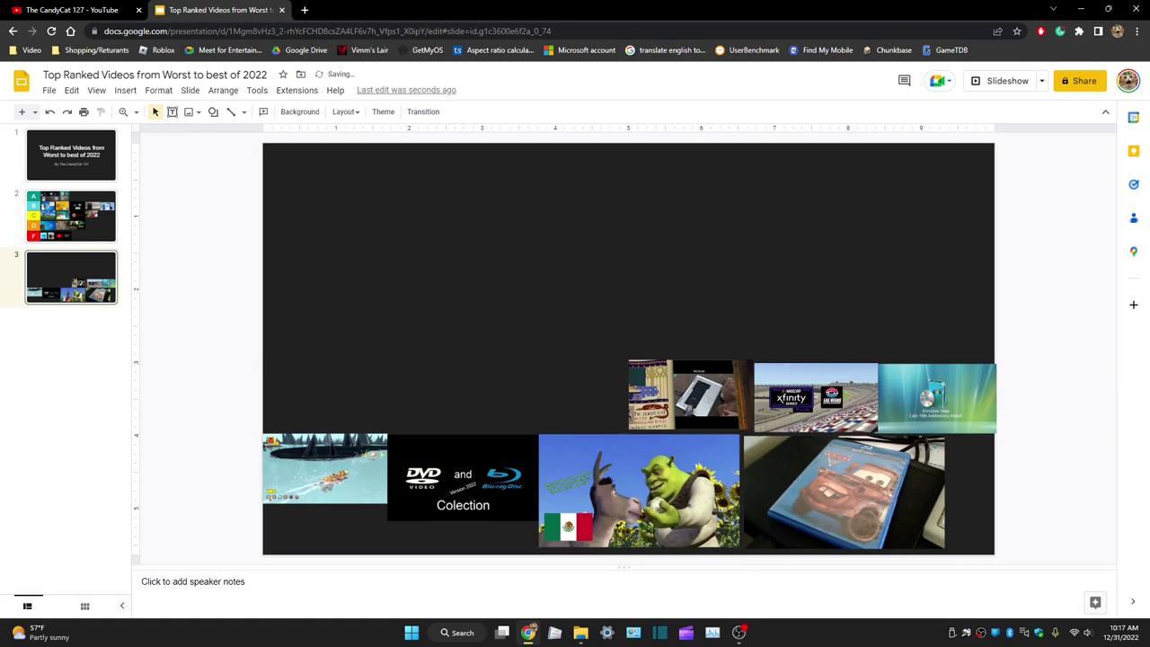
left_click(71, 217)
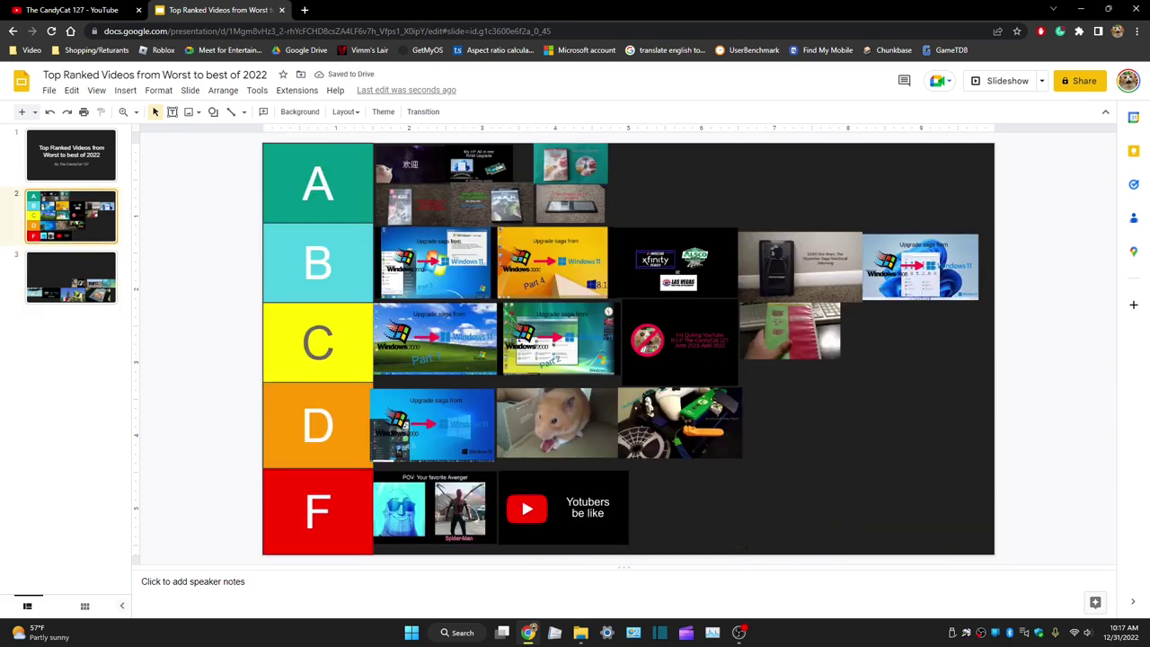
right_click(856, 414)
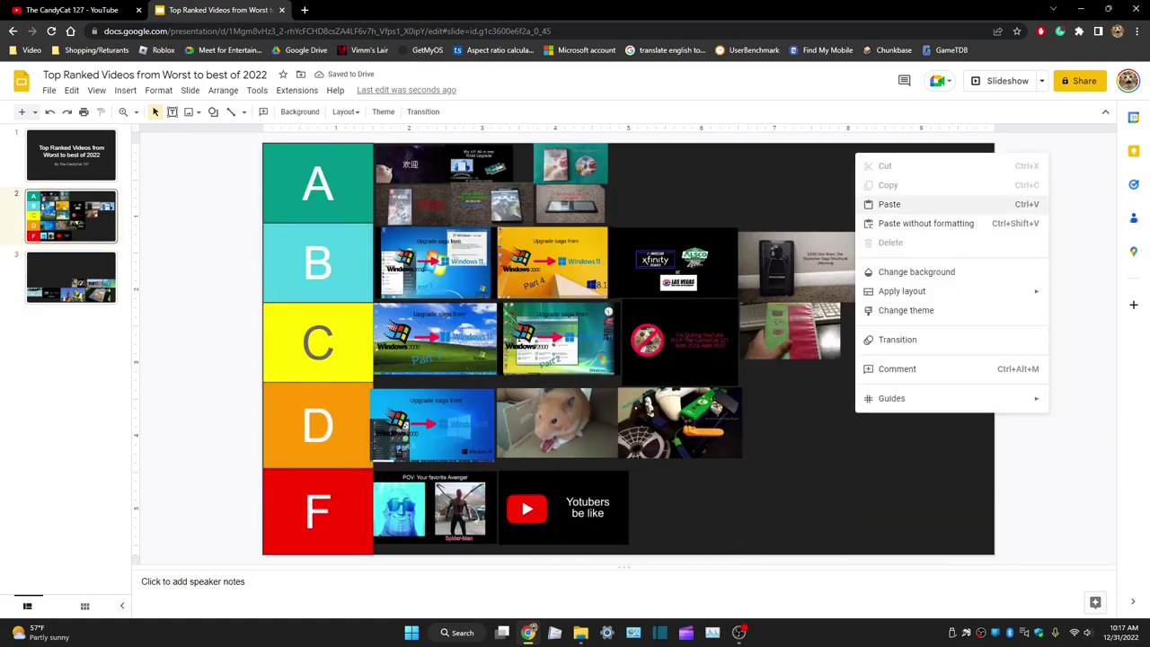
left_click(891, 205)
key("ctrl+v")
left_click_drag(570, 395, 899, 335)
left_click(908, 418)
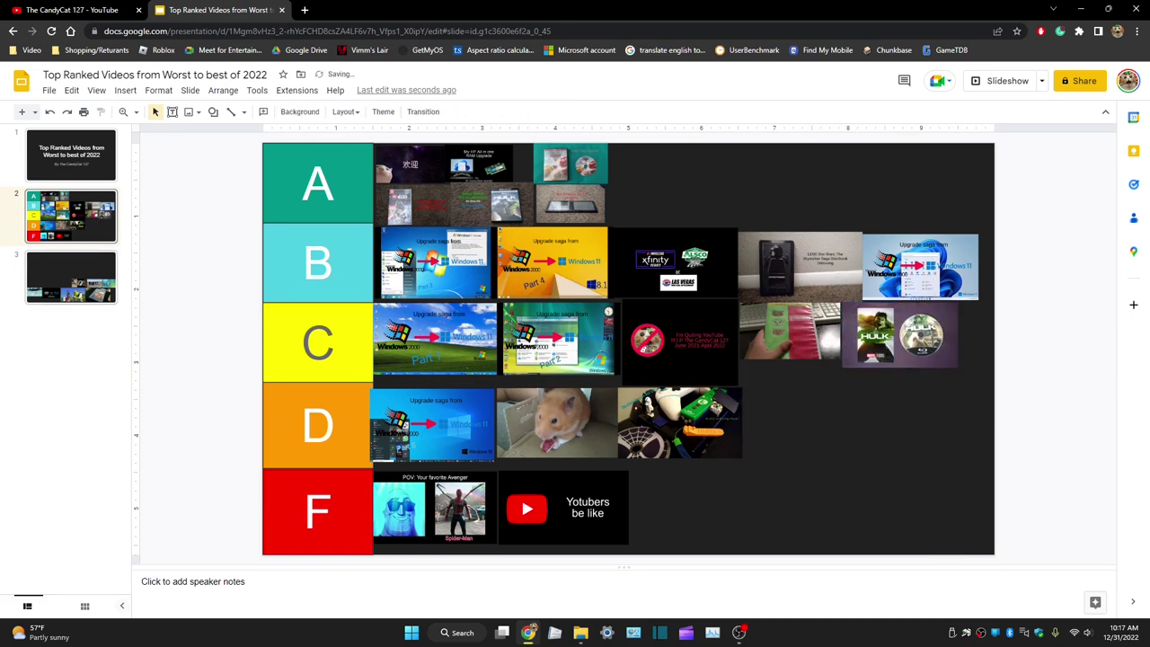
Cut the thumbnail of the boxed device beside the patterned fabric from slide 3 and place it sixth in row C on slide 2
left_click(71, 277)
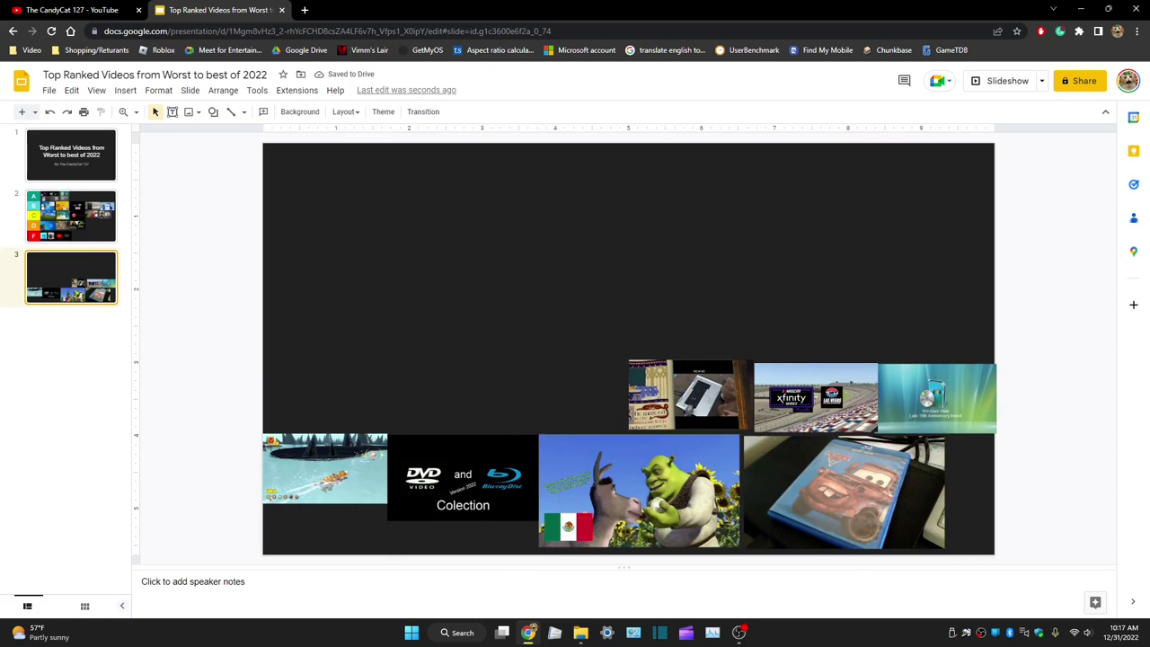
right_click(670, 373)
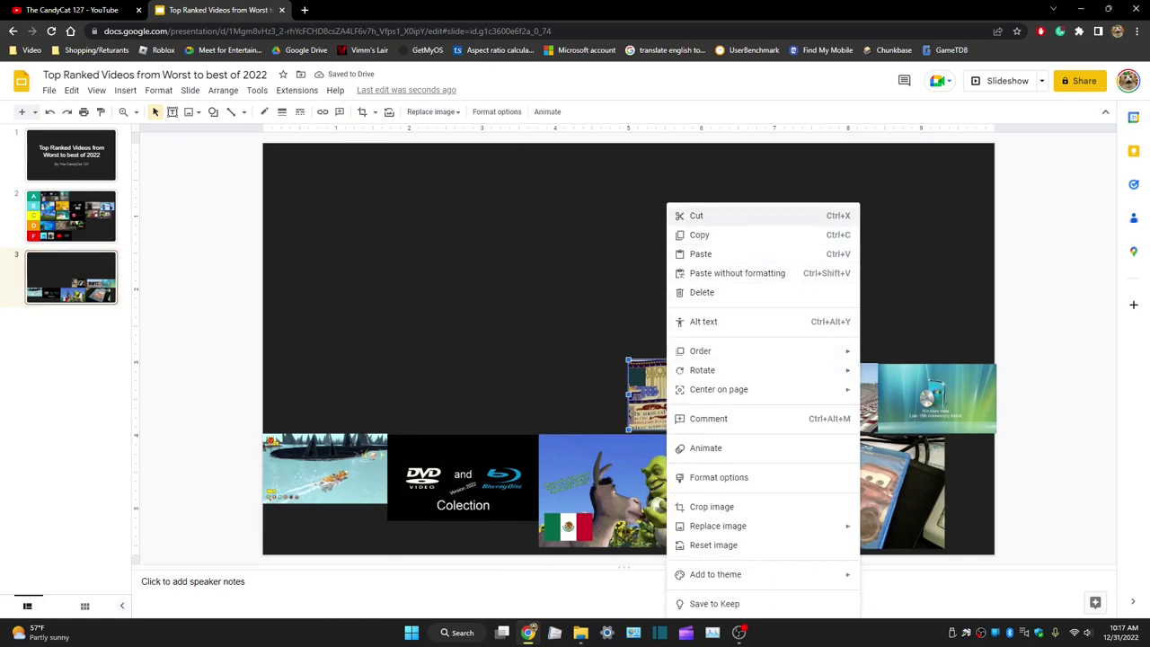
left_click(696, 216)
left_click(71, 216)
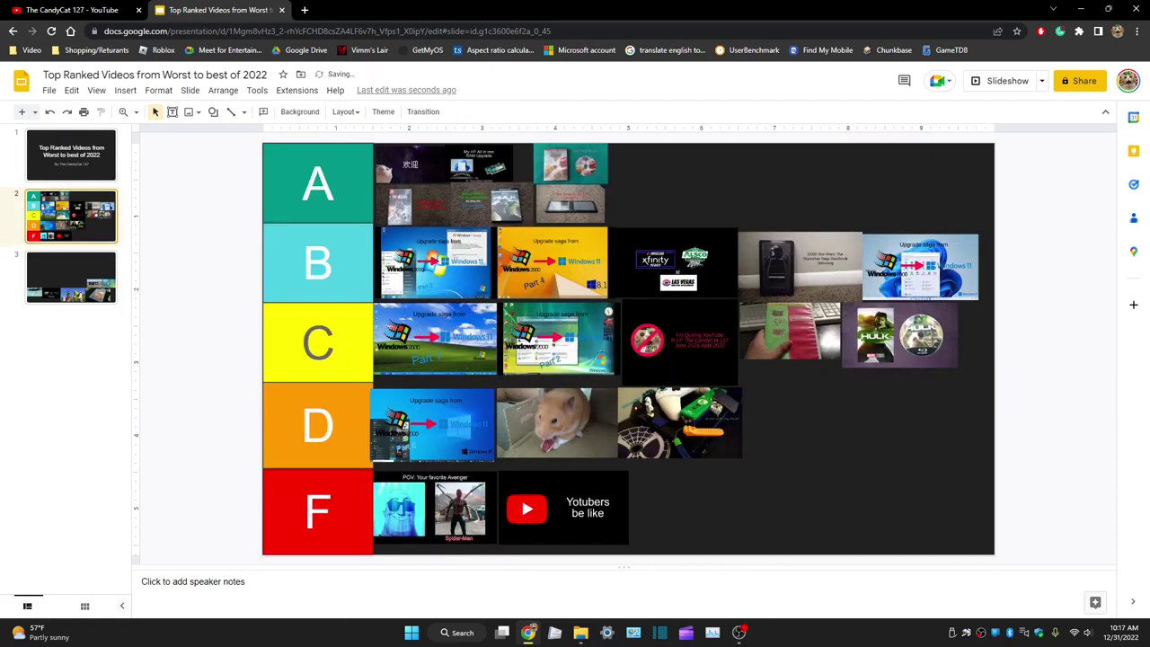
right_click(848, 223)
left_click(881, 272)
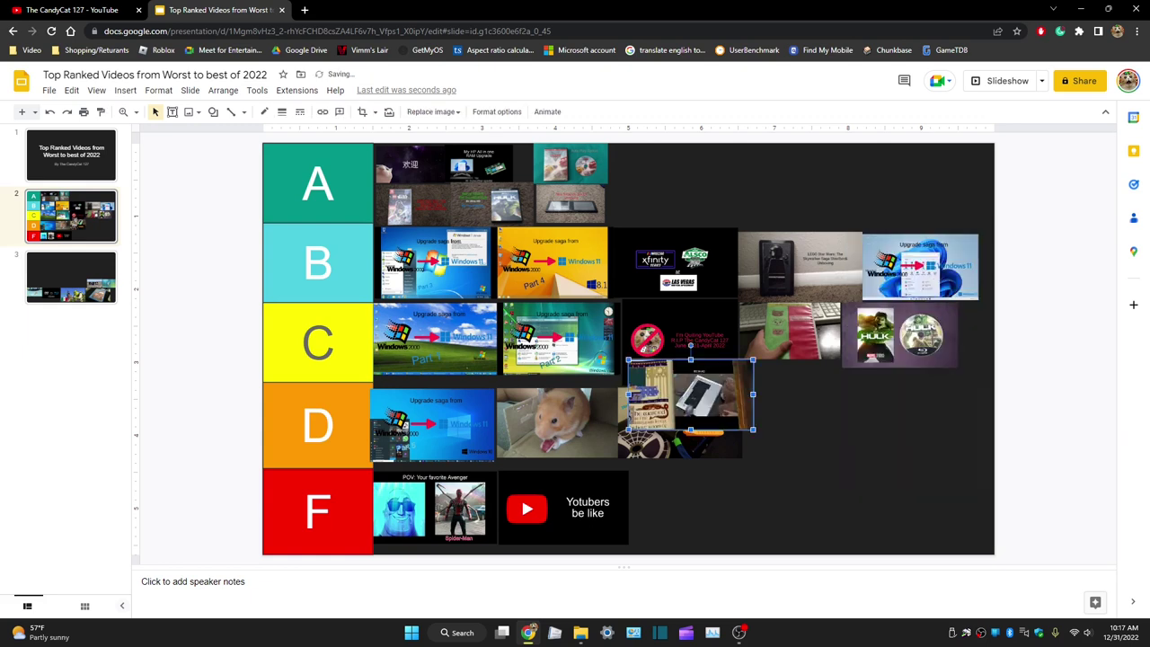
left_click_drag(690, 395, 1013, 343)
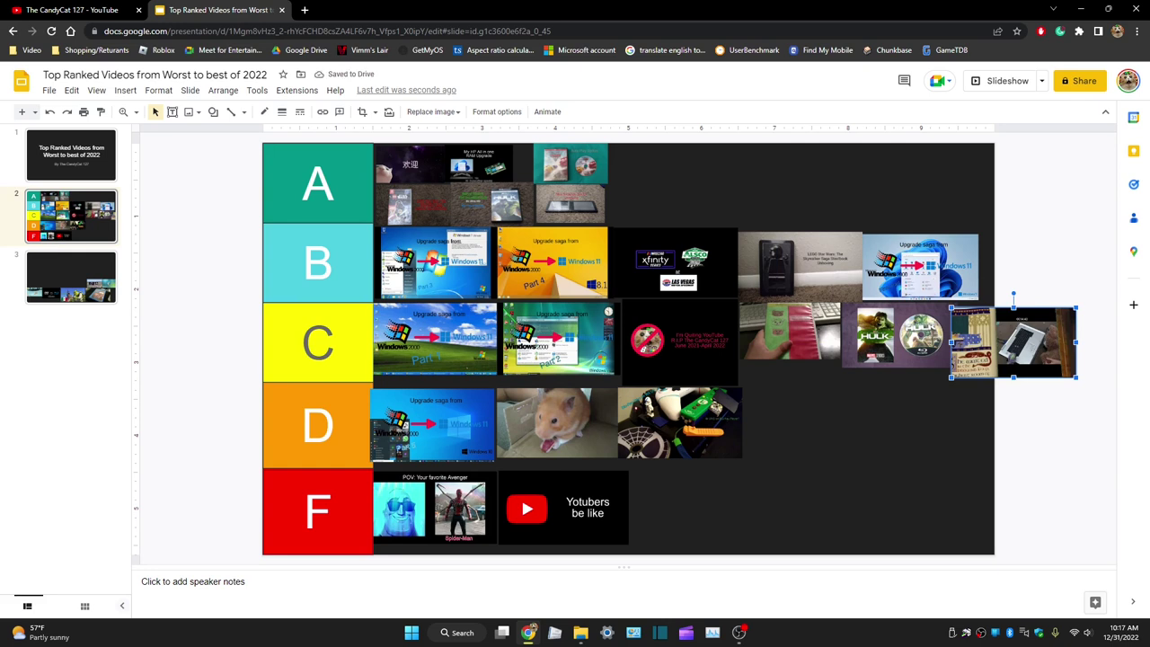
Shrink the purple Hulk and boxed device thumbnails and set them side by side at the end of row C
left_click(897, 335)
left_click_drag(959, 367, 922, 348)
left_click_drag(1014, 342, 993, 339)
left_click_drag(993, 339, 999, 343)
left_click_drag(1061, 376, 963, 326)
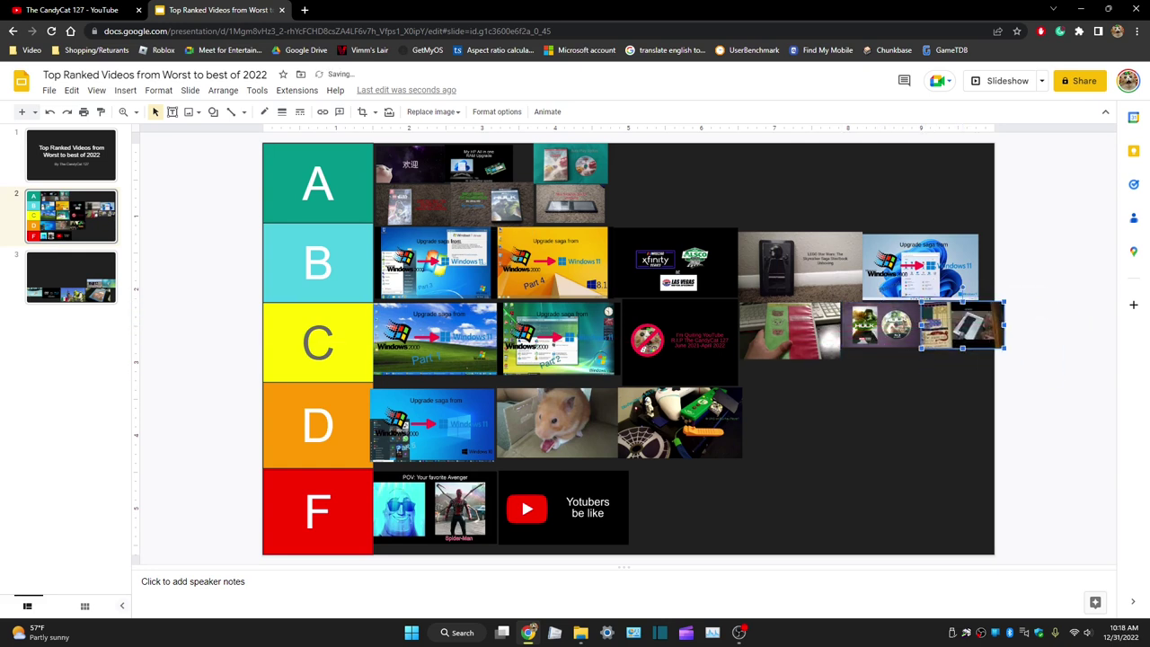
left_click(913, 422)
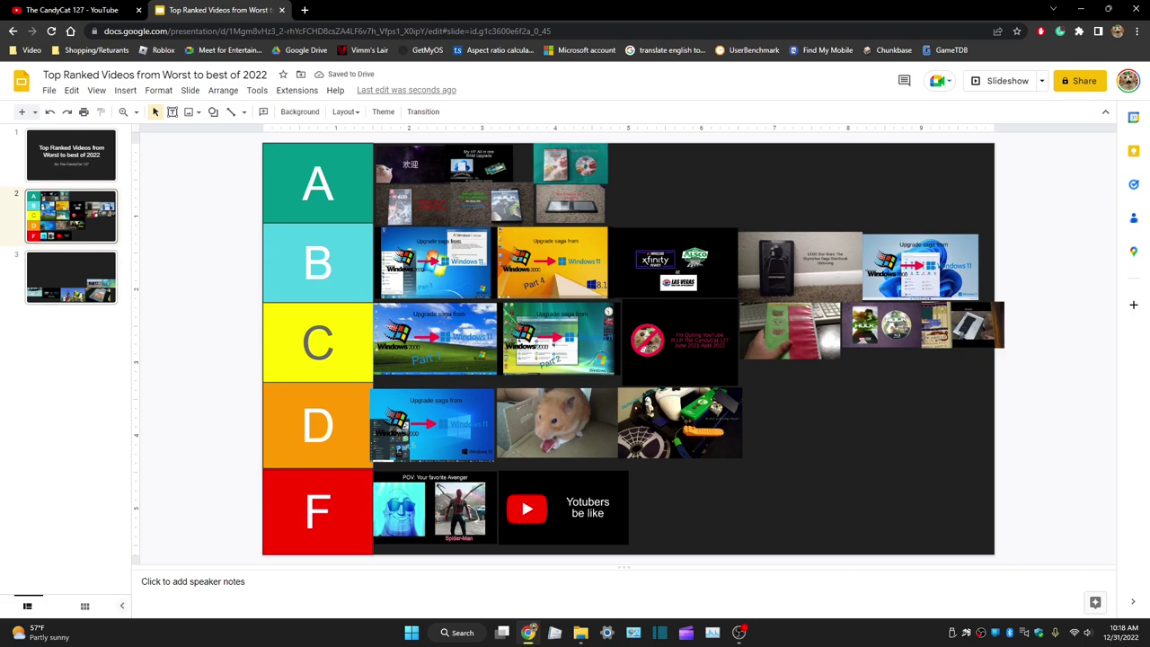
Cut the Xfinity racetrack thumbnail from slide 3 and place it, shrunk, fourth in the upper line of row A on slide 2
left_click(71, 277)
right_click(813, 398)
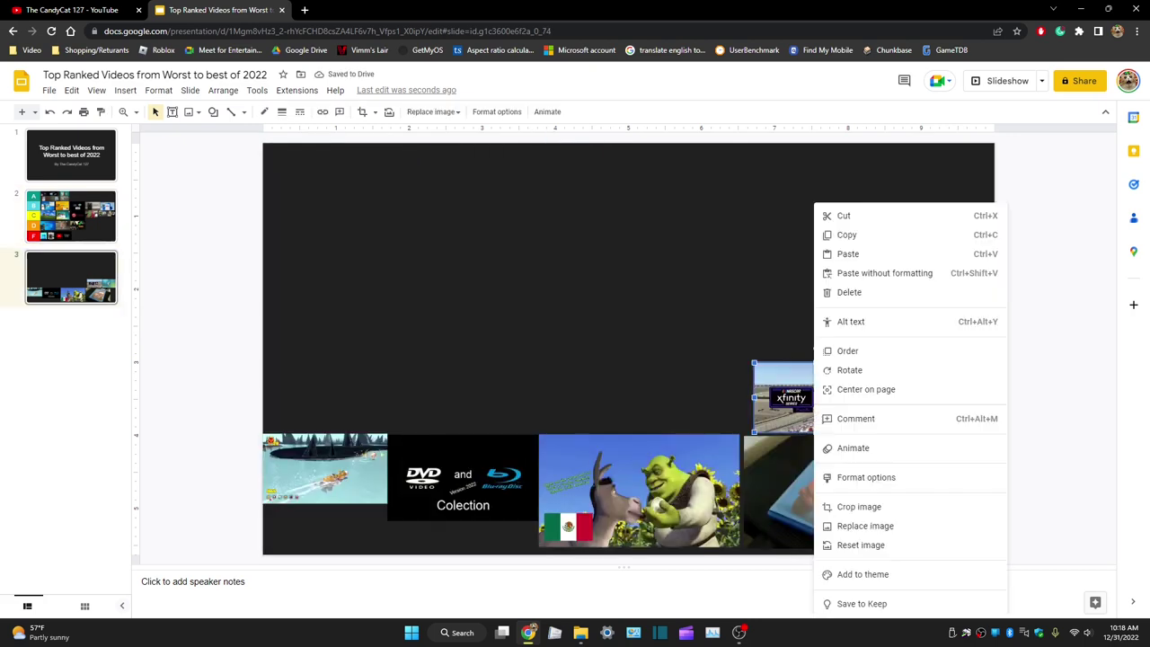
left_click(844, 216)
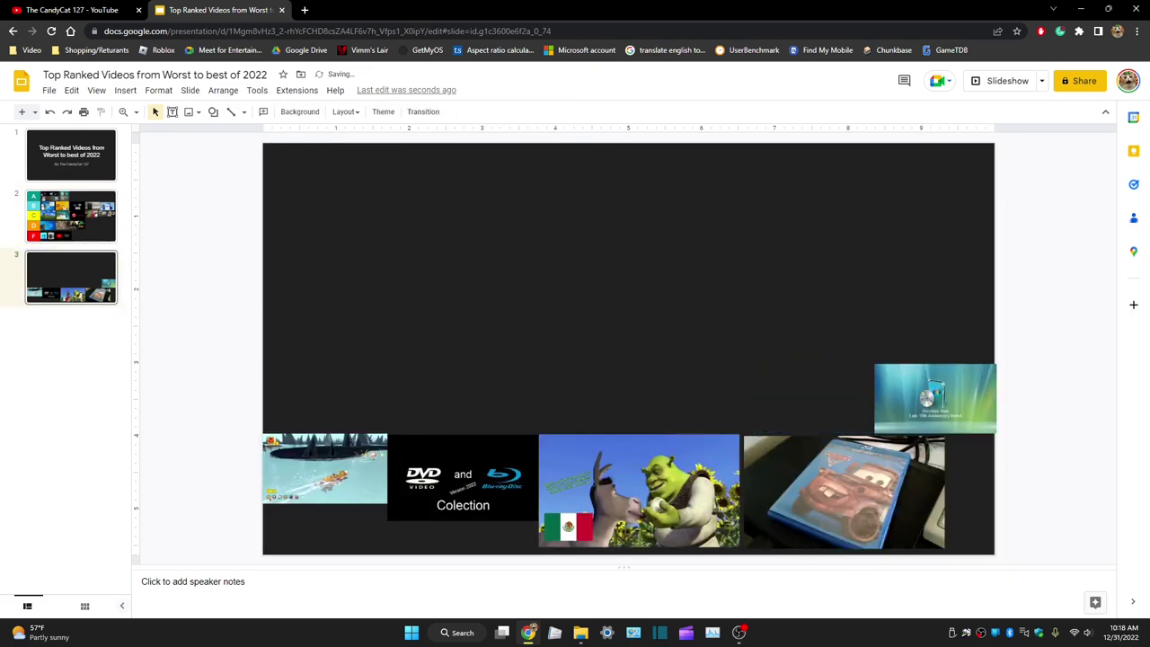
left_click(71, 215)
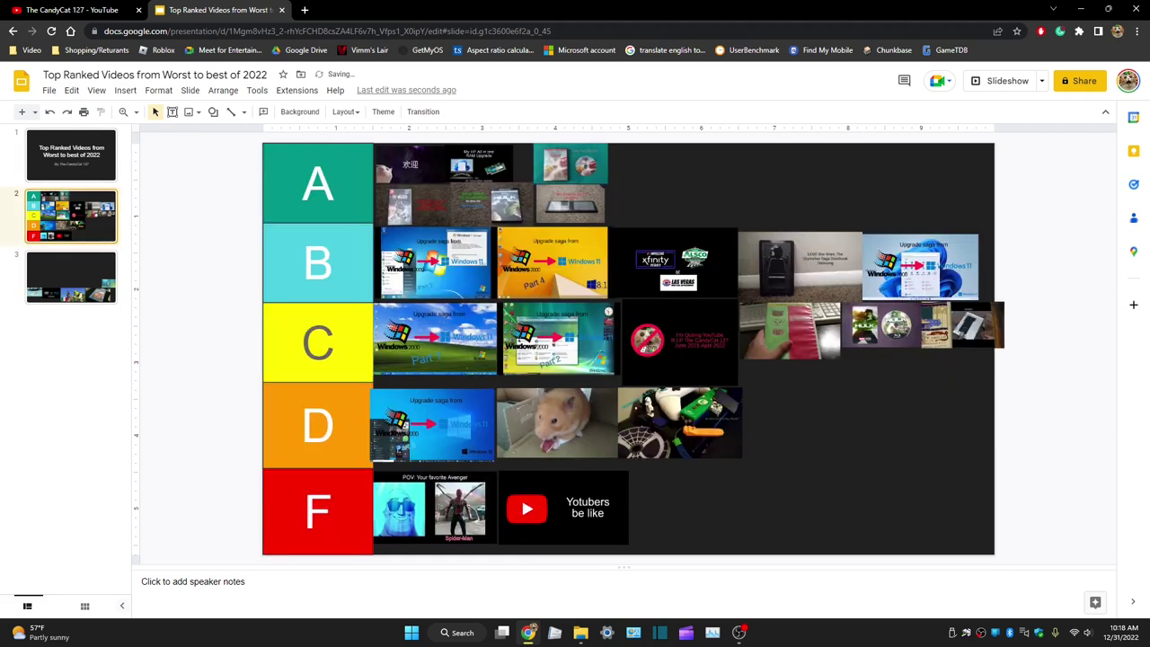
right_click(790, 491)
left_click(825, 282)
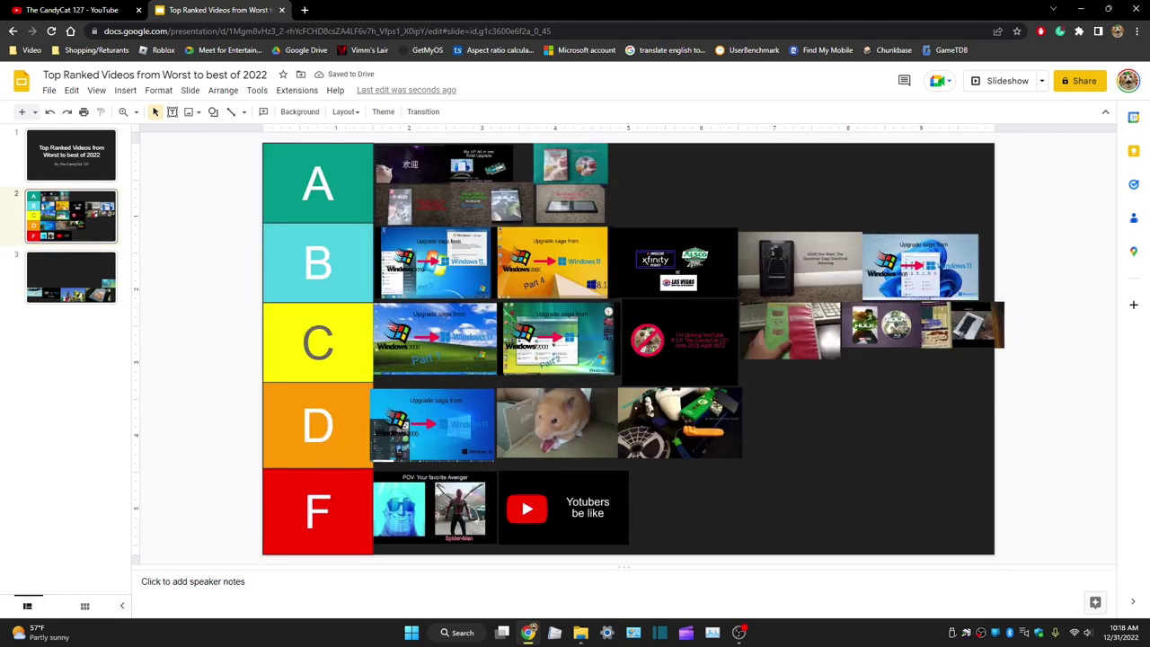
left_click_drag(816, 396, 691, 179)
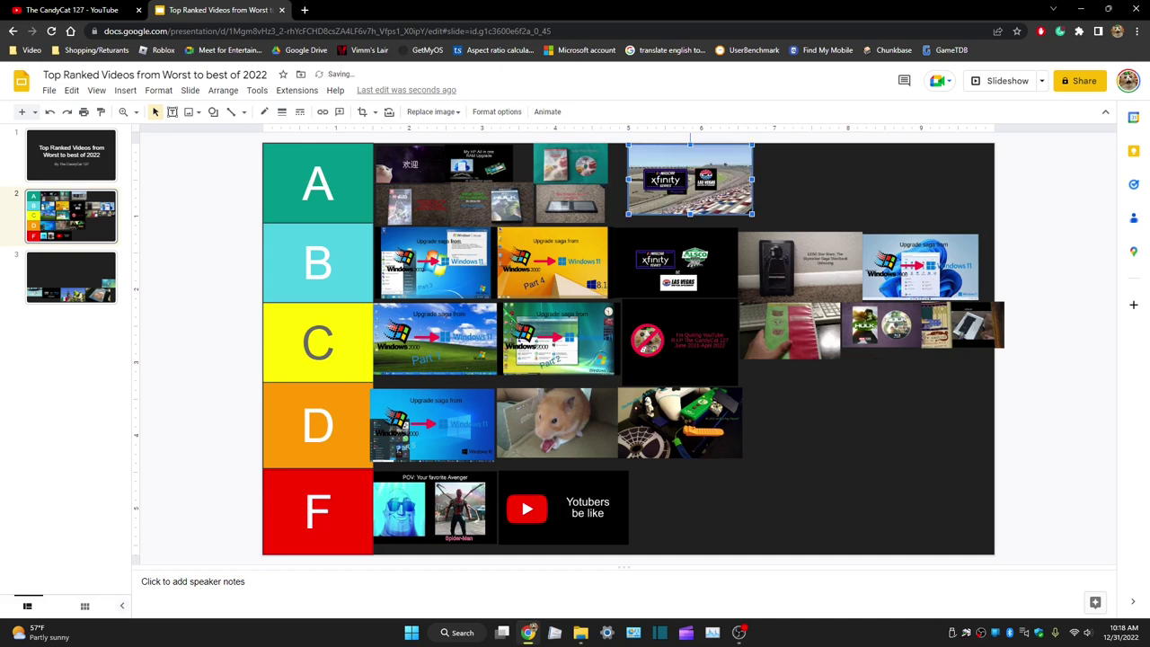
left_click_drag(752, 144, 682, 185)
left_click(764, 200)
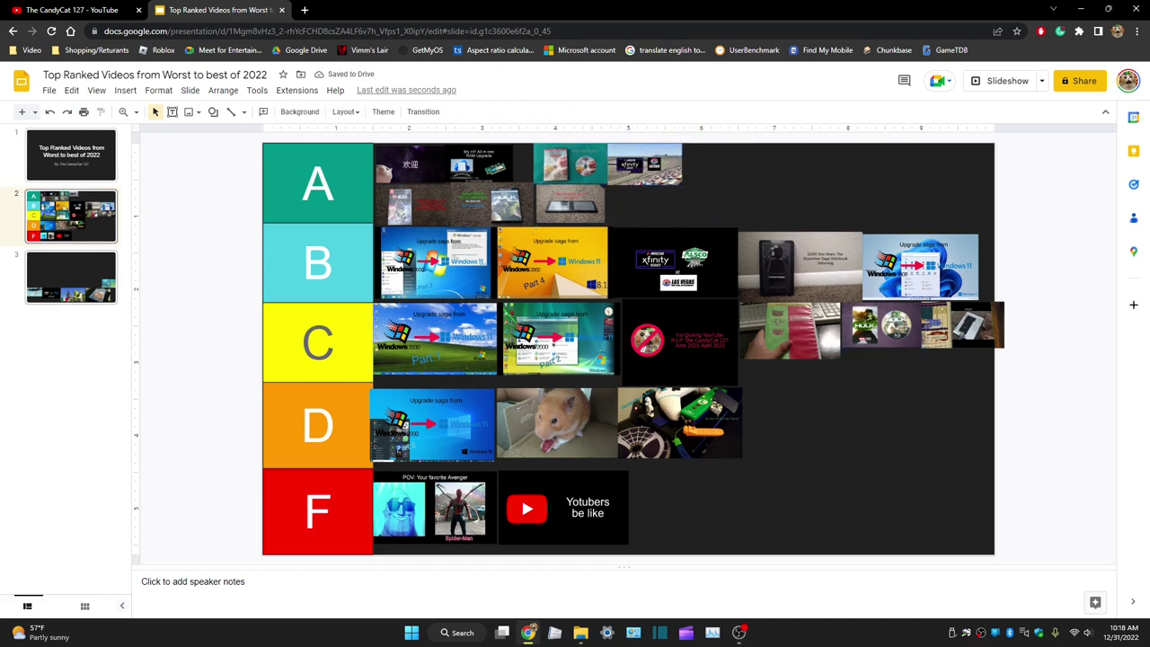
Cut the Windows Vista thumbnail from slide 3 and fit it, shrunk, below the racetrack thumbnail in row A's lower line on slide 2
left_click(71, 278)
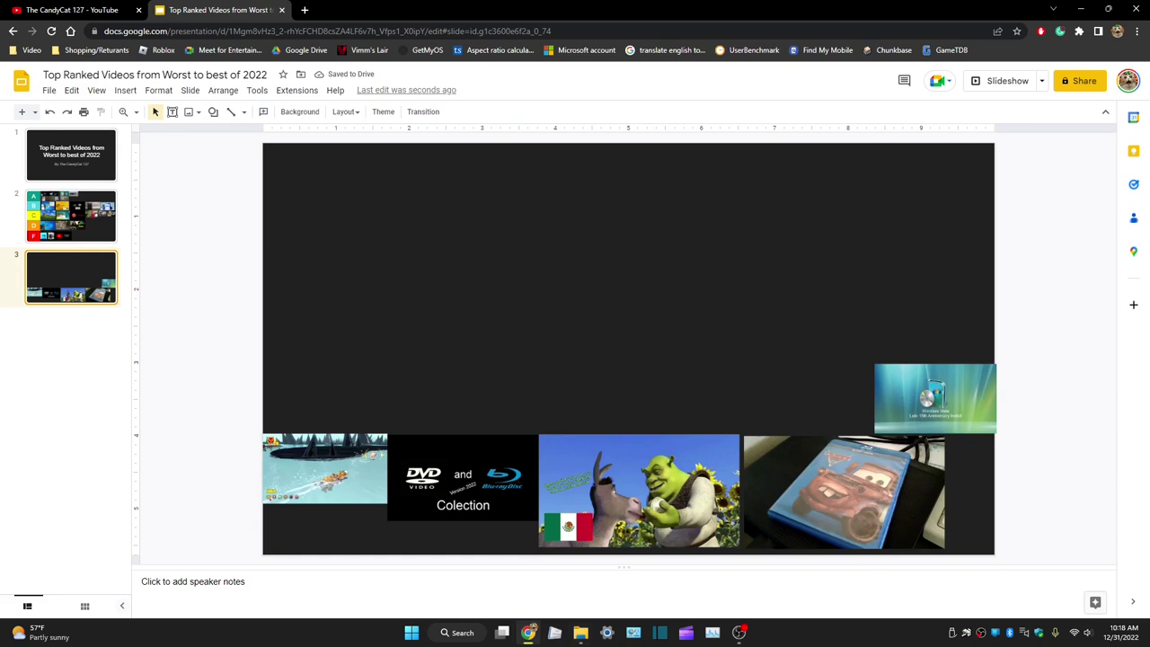
right_click(944, 395)
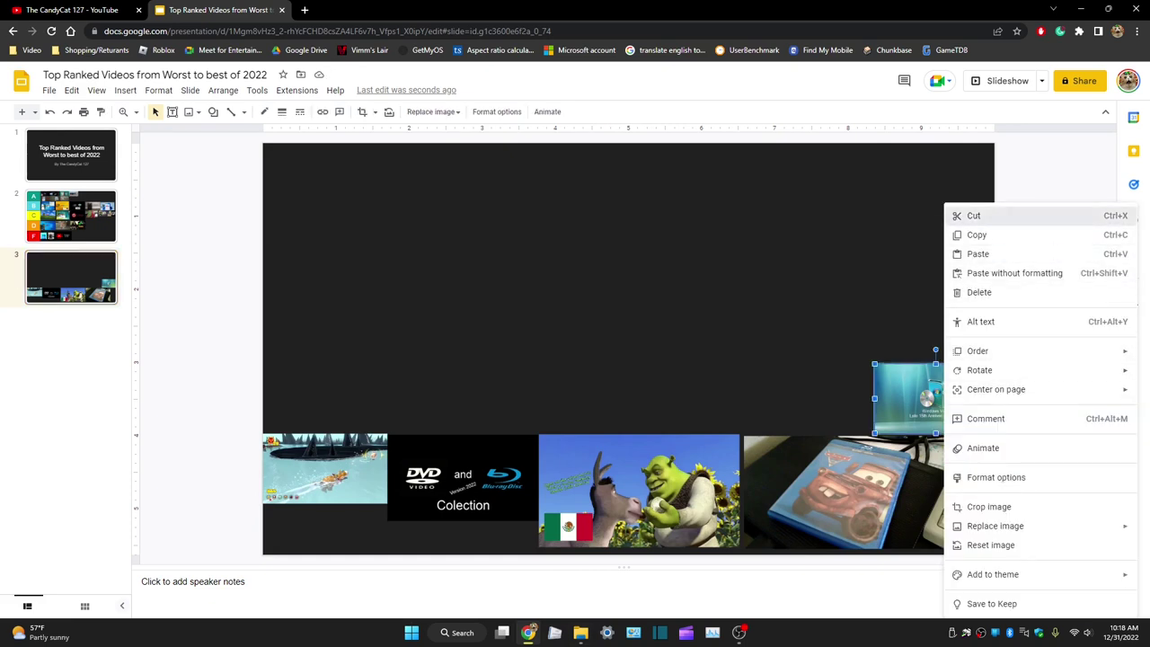
left_click(974, 215)
left_click(71, 217)
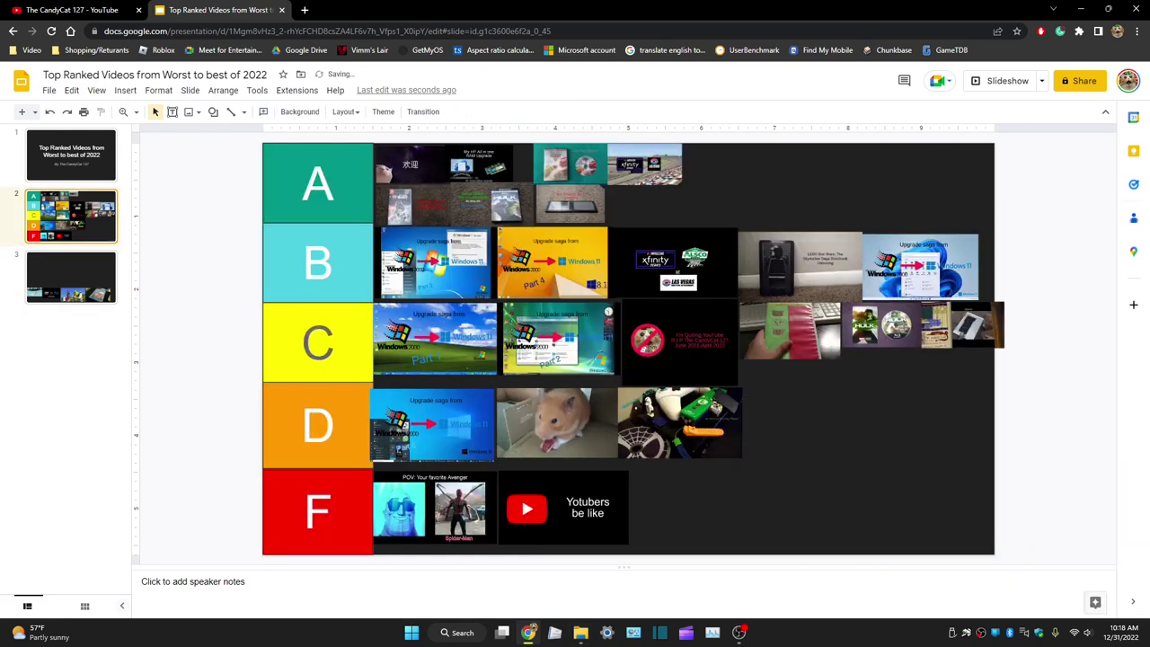
right_click(802, 220)
left_click(835, 271)
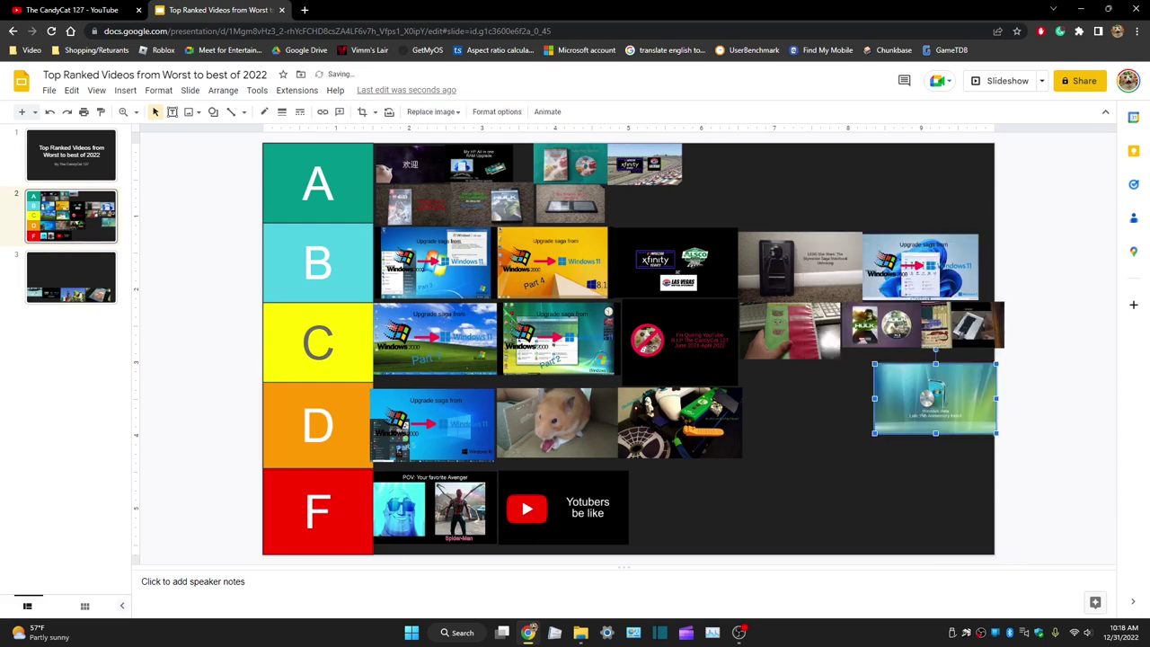
left_click_drag(936, 398, 746, 209)
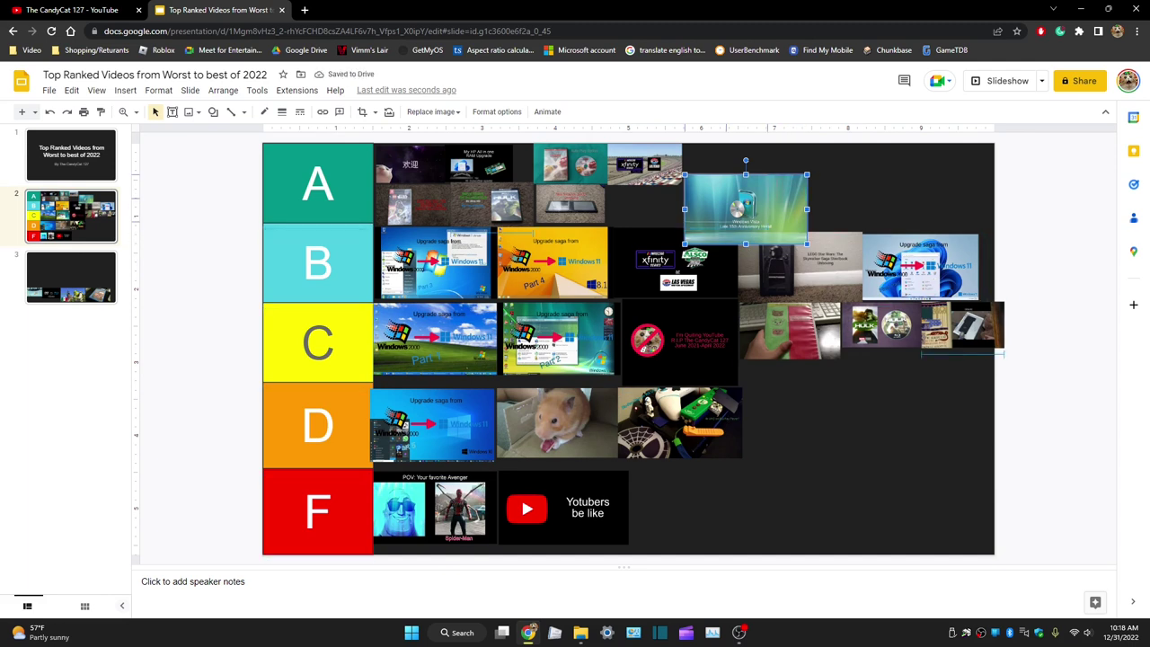
left_click_drag(807, 242, 649, 207)
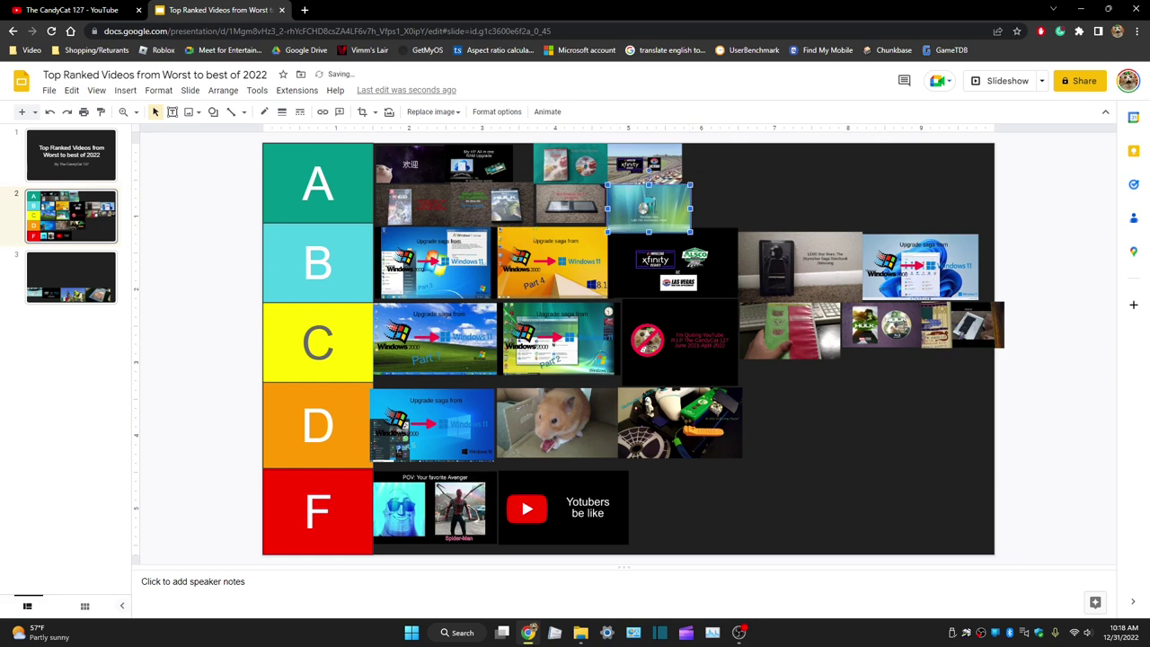
key("Escape")
left_click(649, 208)
left_click_drag(690, 232, 682, 227)
key("Escape")
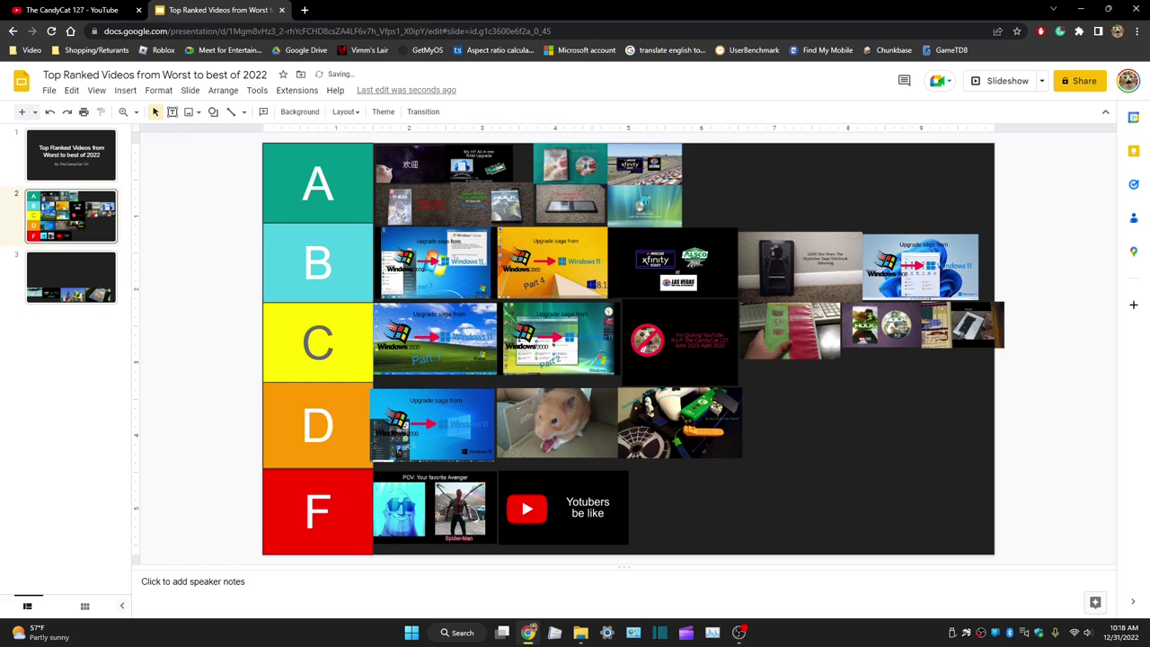
Cut the water game thumbnail from slide 3 and place it sixth in row B on slide 2
left_click(71, 156)
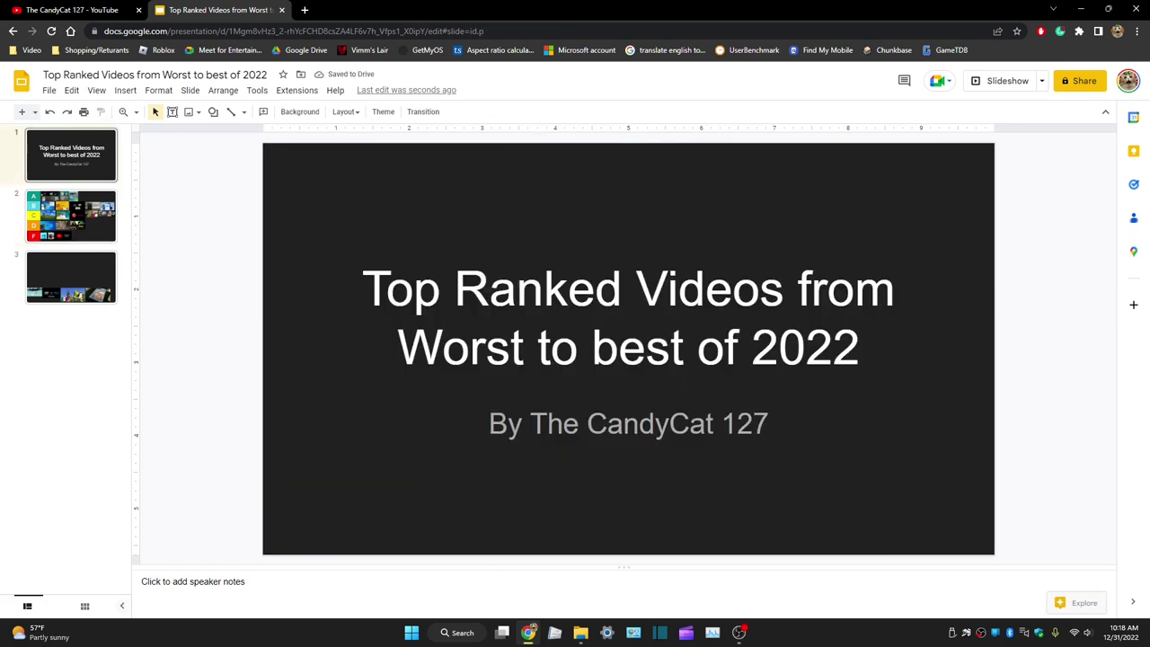
left_click(71, 217)
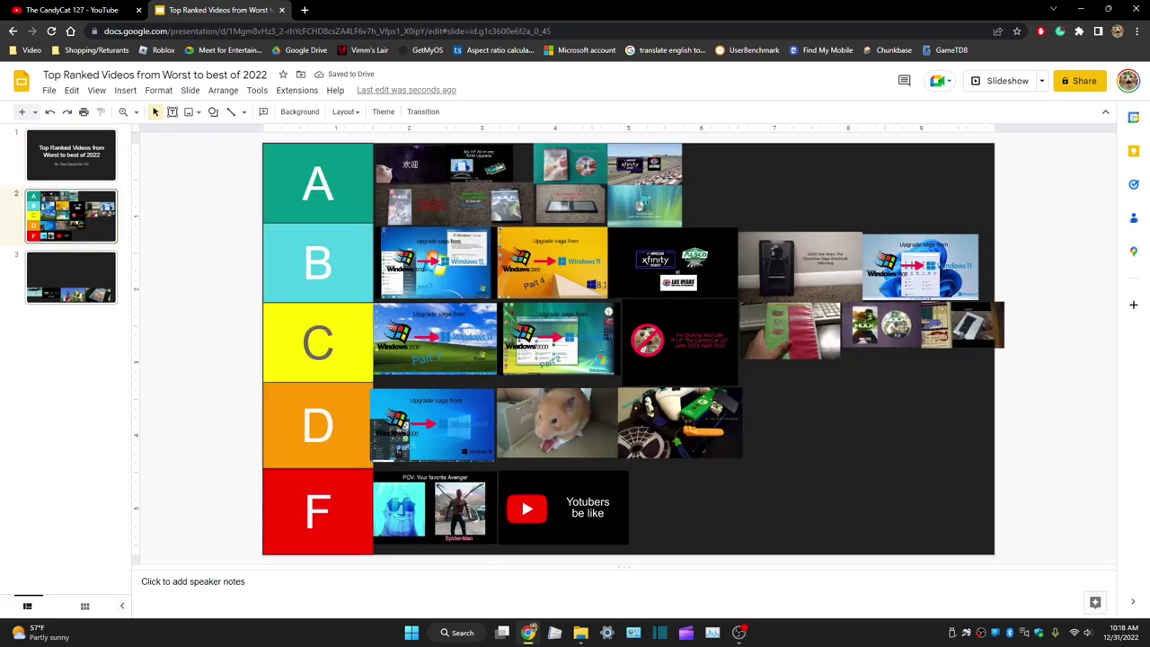
left_click(71, 277)
left_click(325, 469)
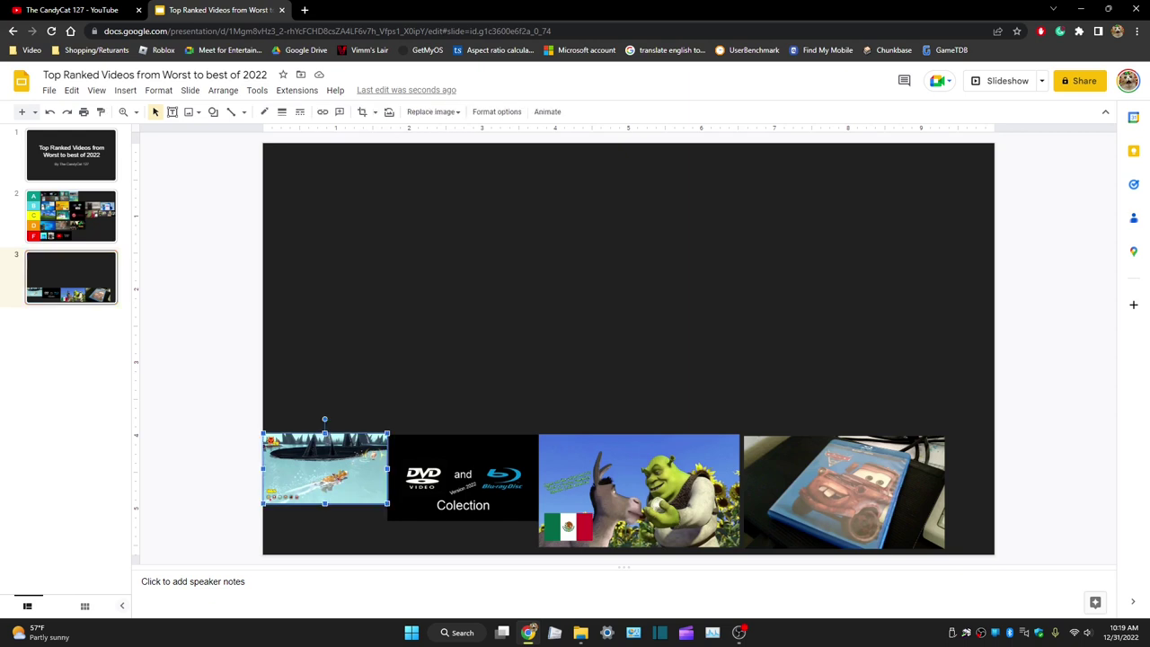
right_click(357, 472)
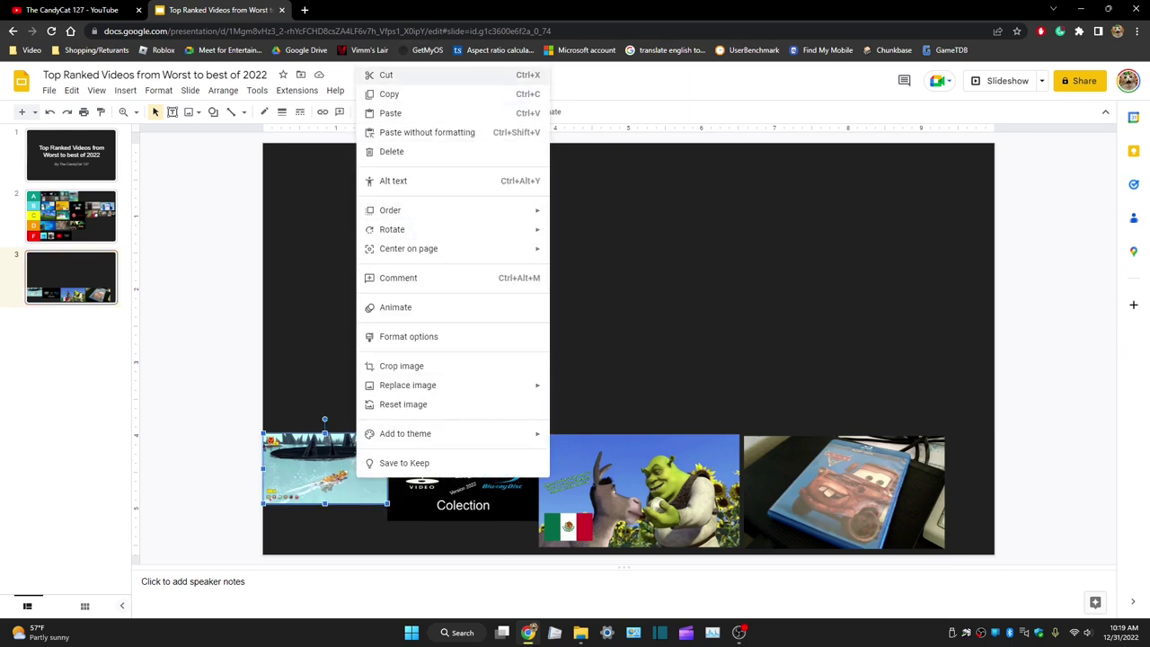
left_click(386, 74)
left_click(71, 216)
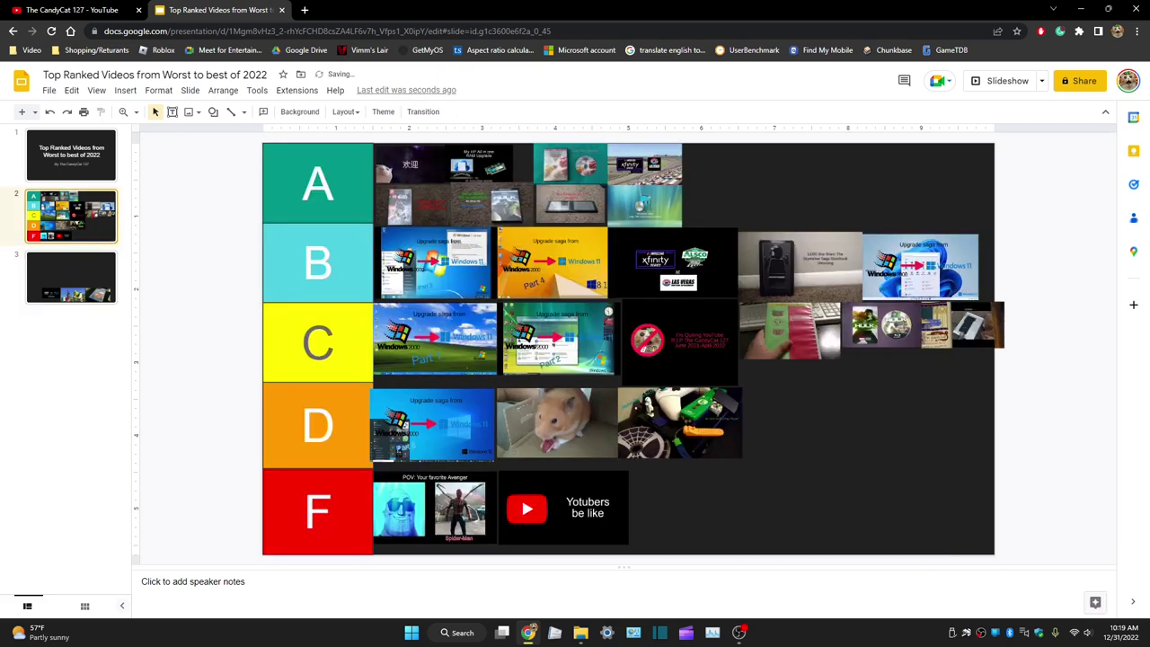
right_click(860, 142)
left_click(893, 190)
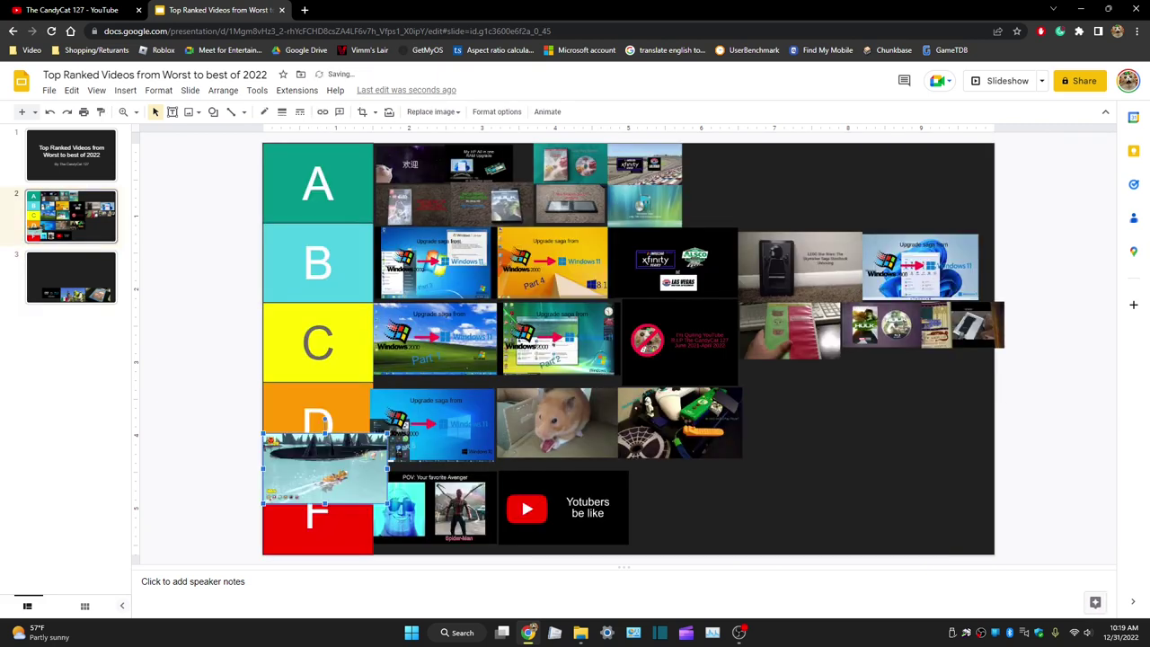
left_click_drag(325, 469, 1043, 267)
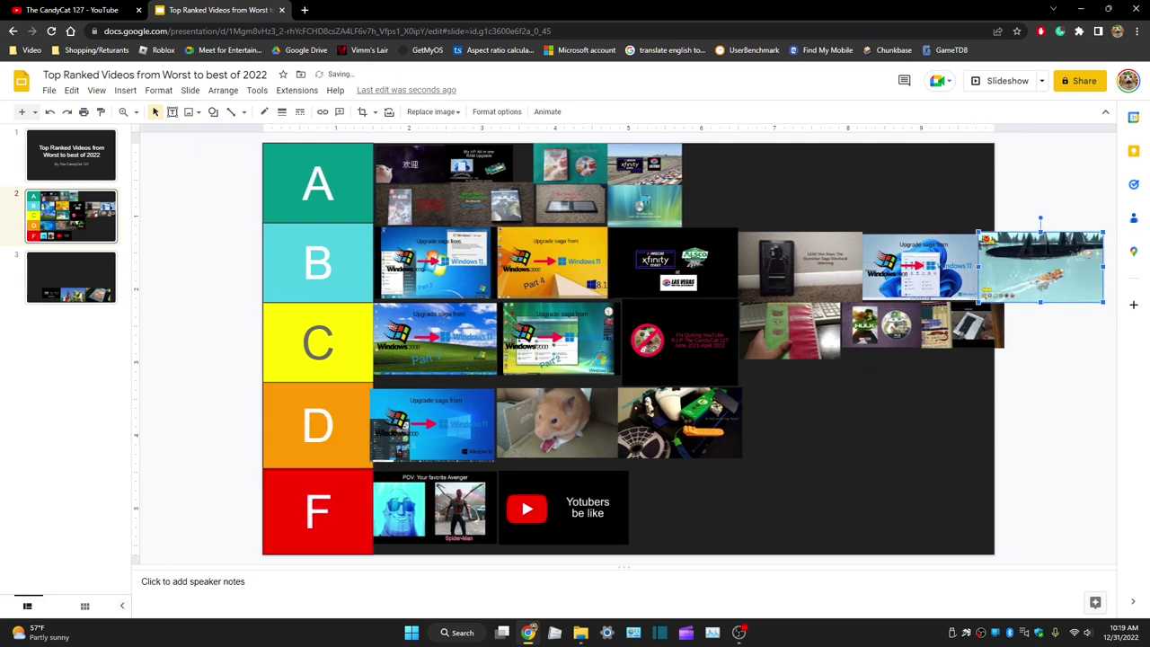
Cut the "DVD and Blu-ray Colection" thumbnail from slide 3 and place it, slightly shrunk, fourth in row D on slide 2
left_click(71, 278)
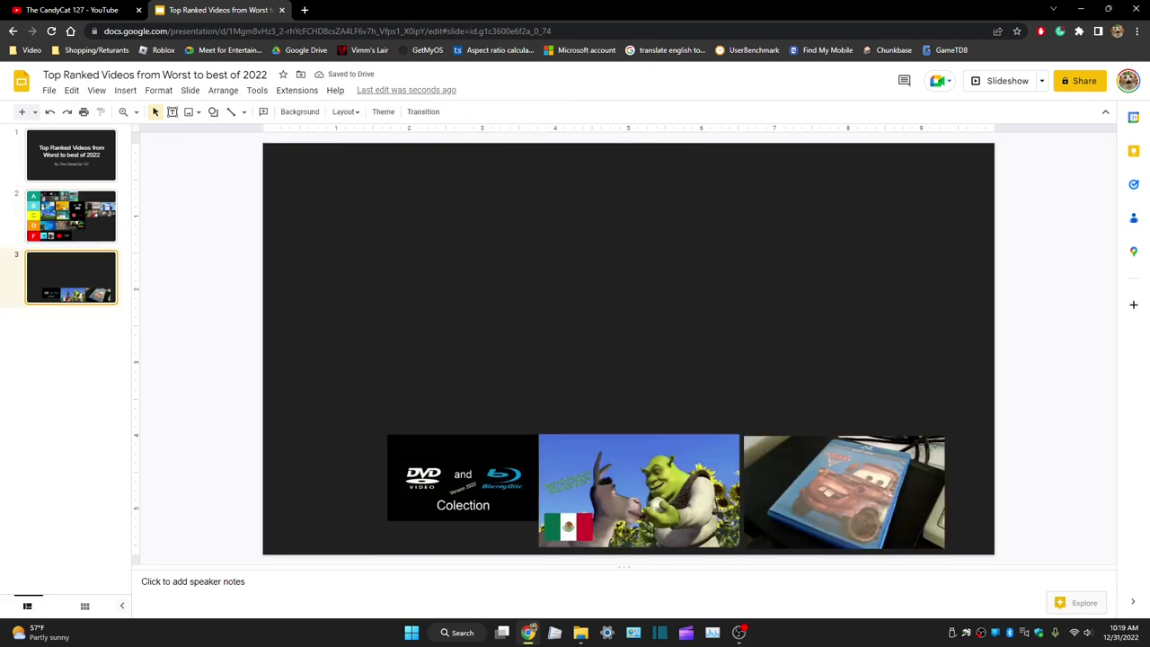
right_click(476, 477)
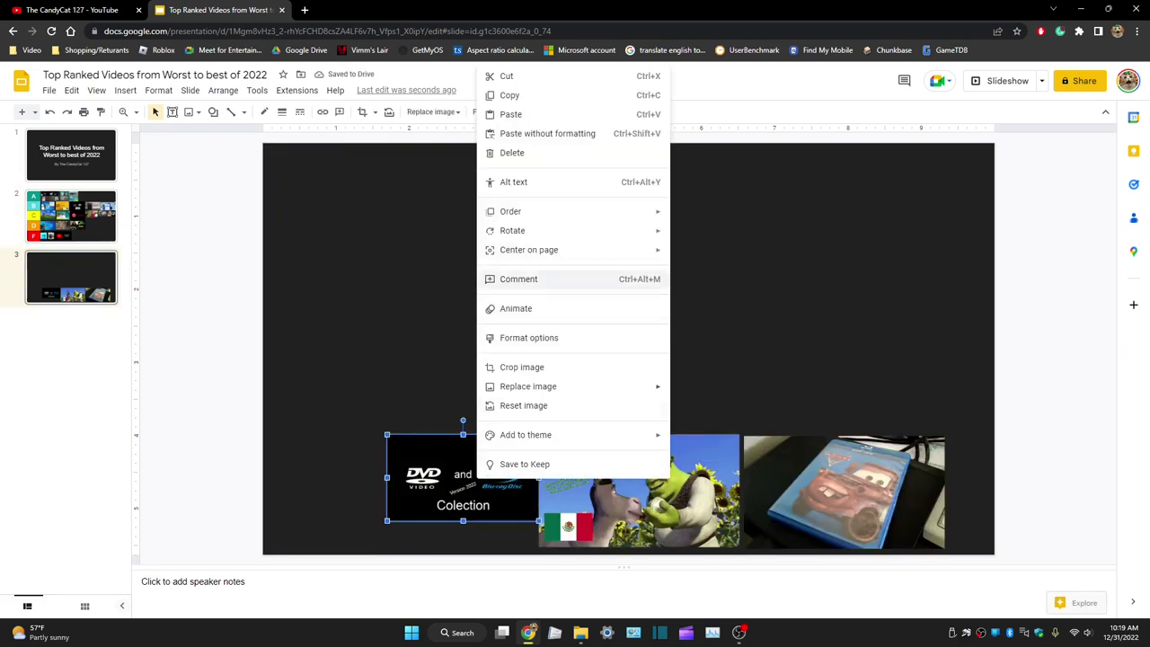
left_click(506, 75)
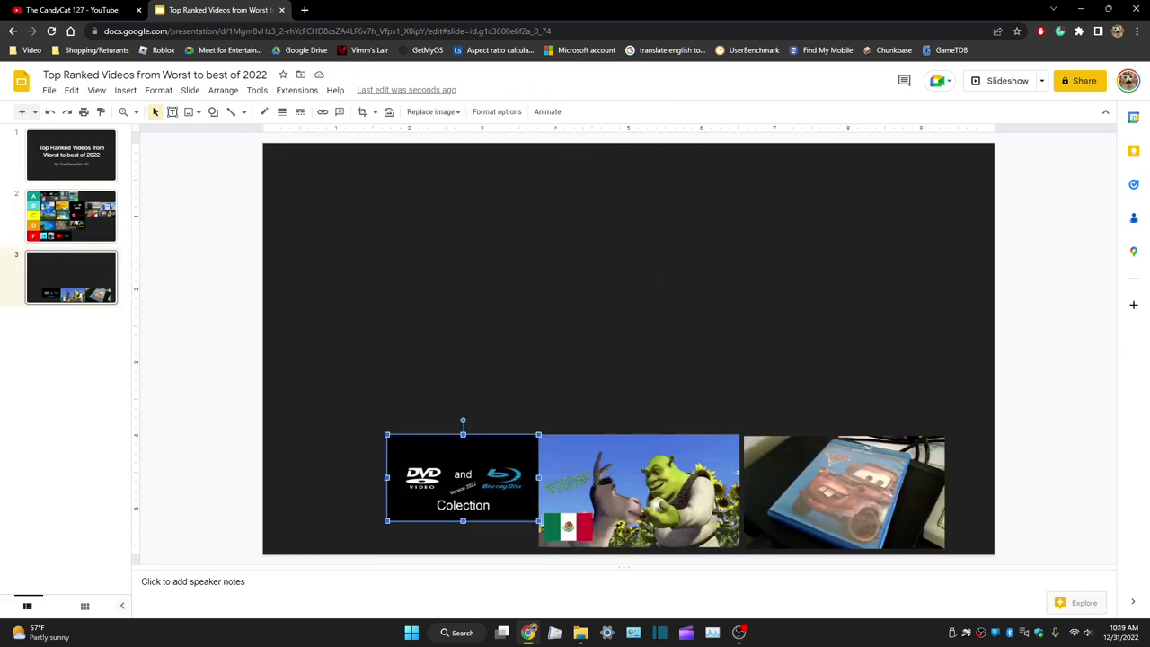
left_click(71, 216)
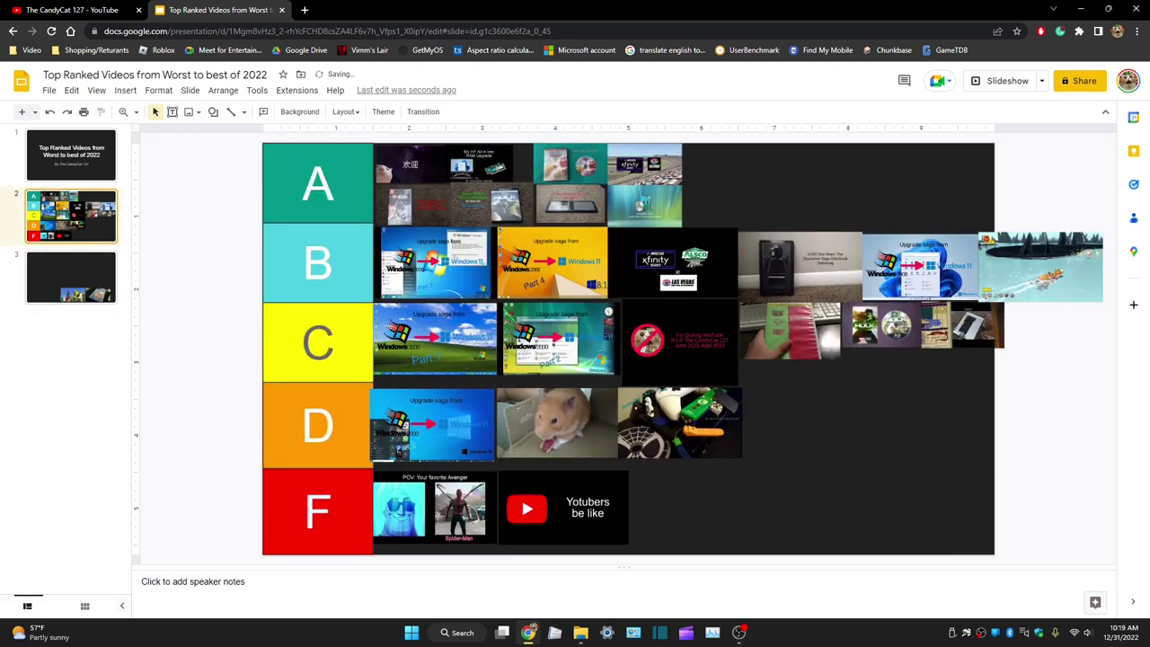
right_click(928, 445)
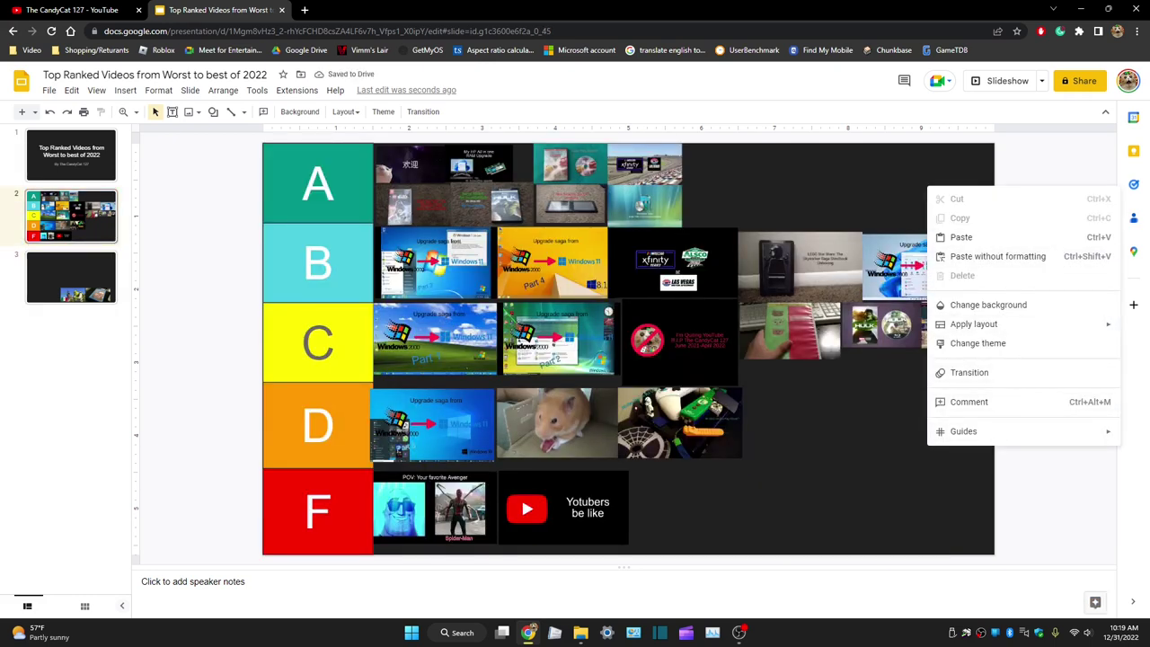
left_click(962, 237)
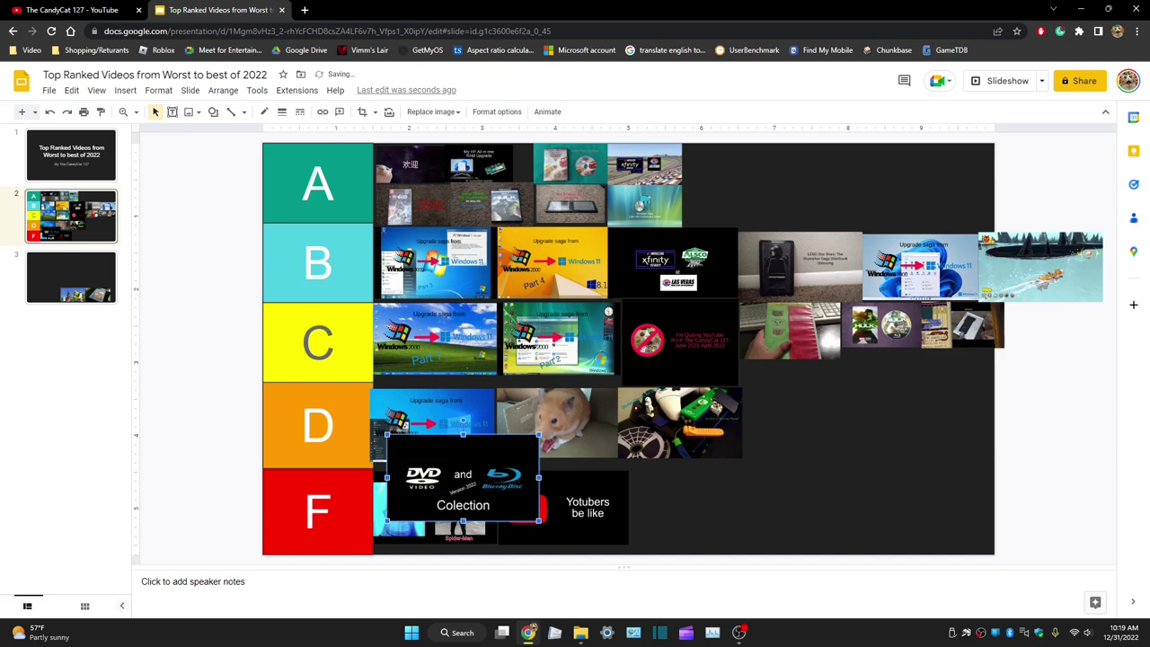
left_click_drag(463, 476, 821, 423)
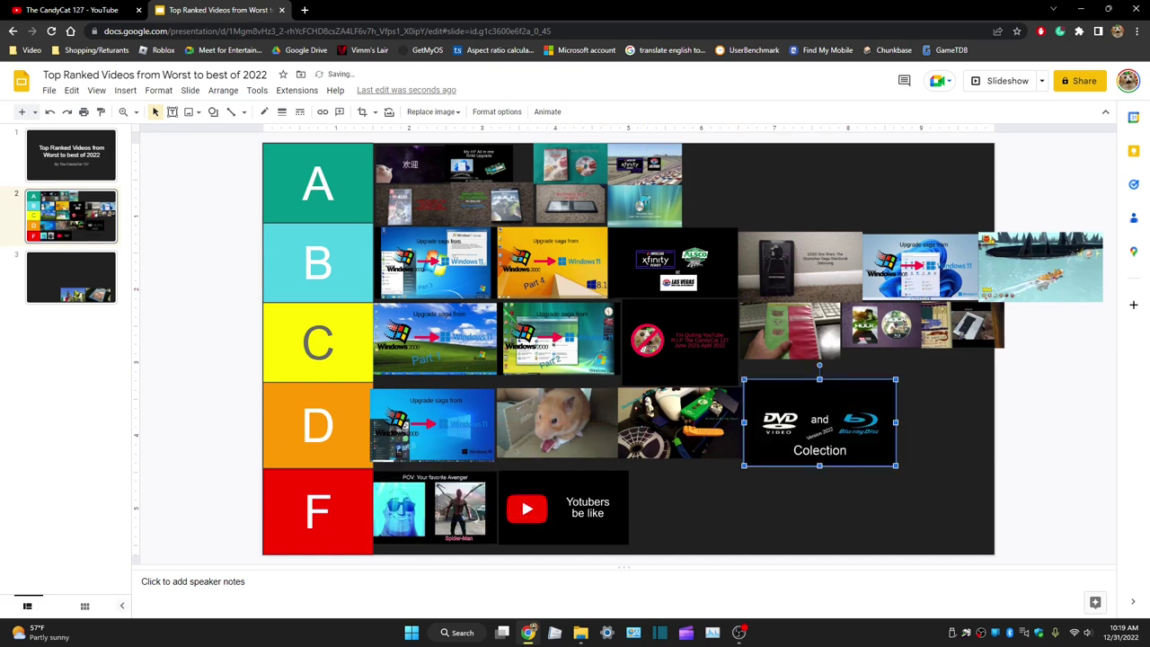
left_click_drag(896, 380, 875, 392)
left_click_drag(825, 425, 809, 420)
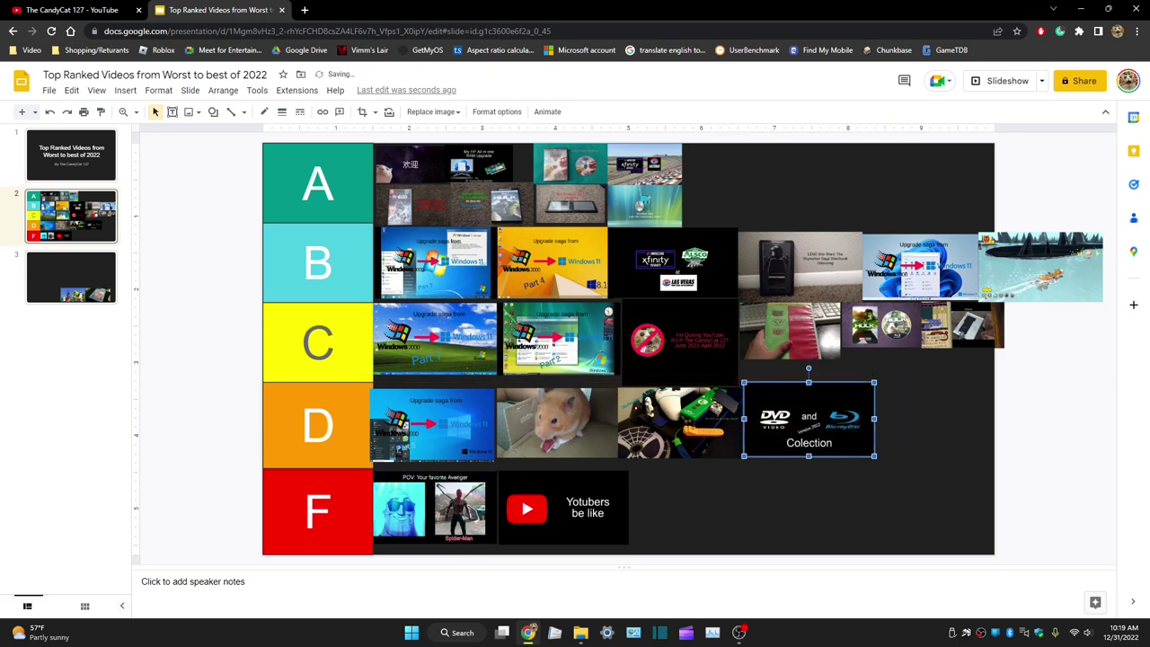
key("Escape")
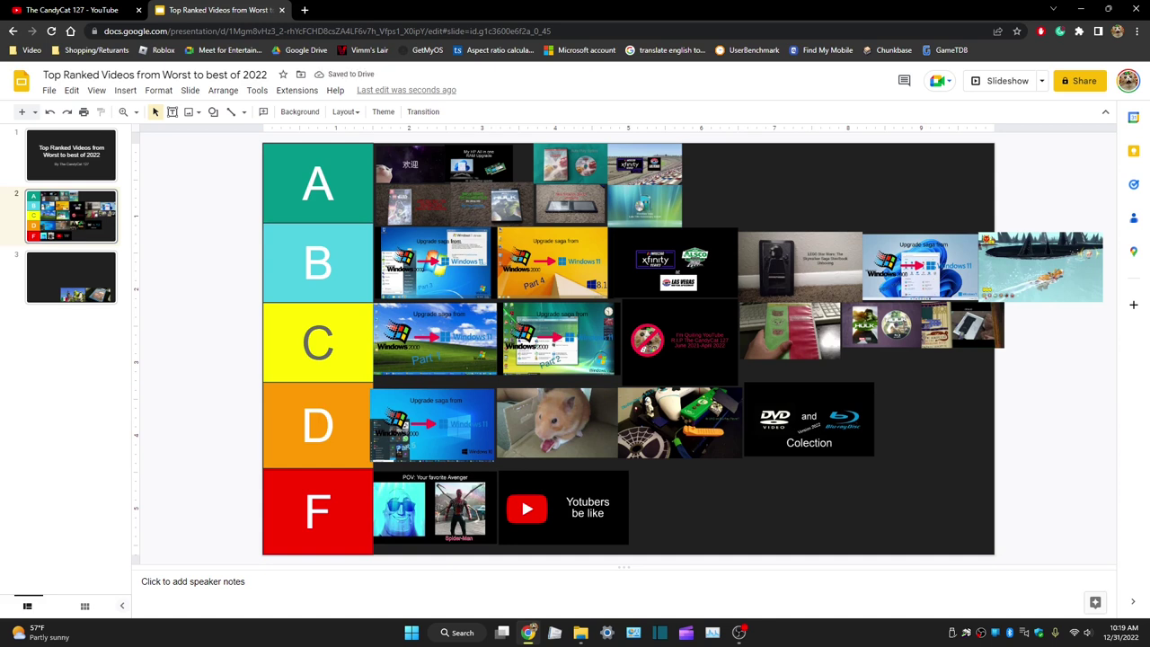
Cut the Shrek and Donkey thumbnail from slide 3 and fit it, shrunk, fifth in the upper line of row A on slide 2
left_click(71, 278)
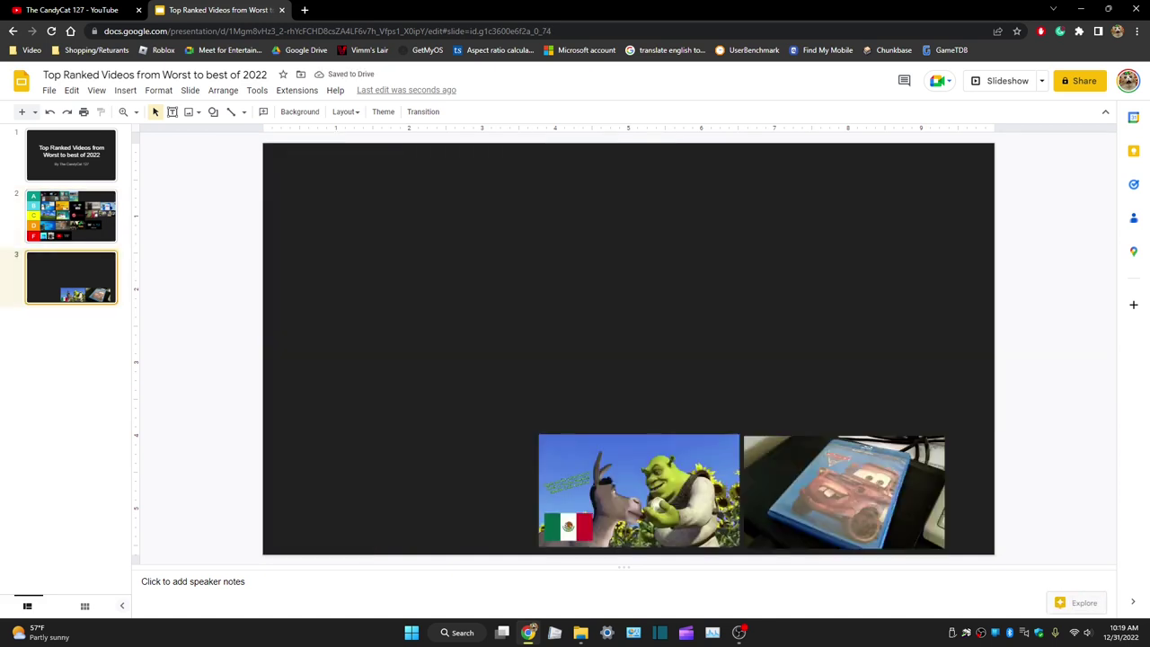
left_click(640, 490)
right_click(640, 450)
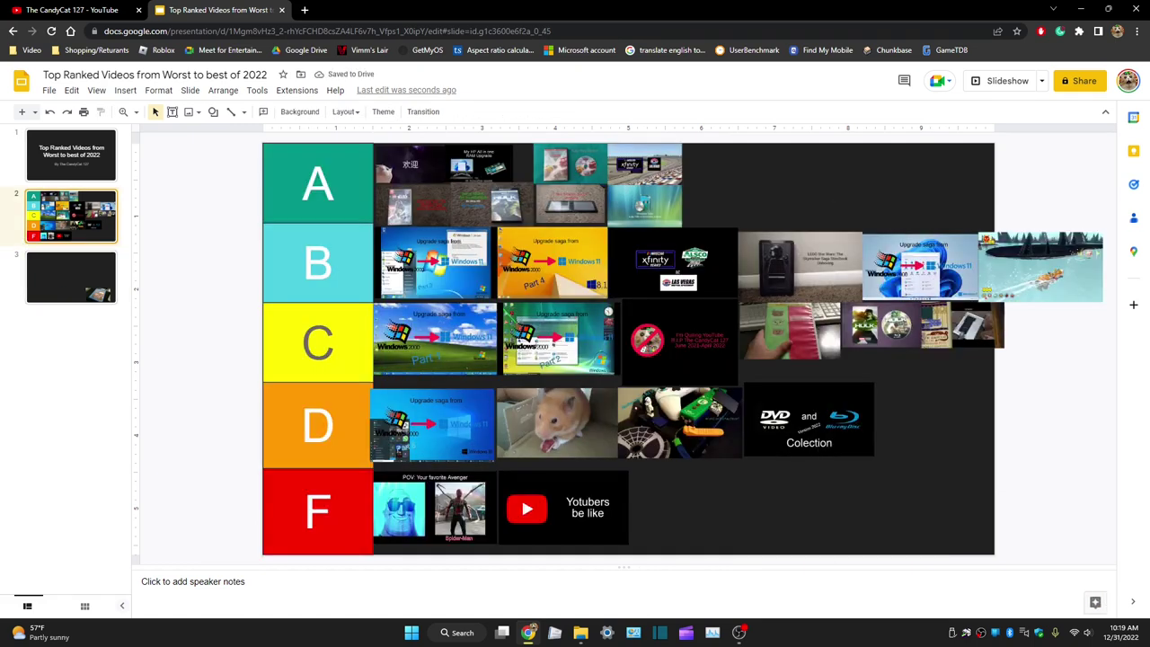
right_click(940, 450)
left_click(974, 242)
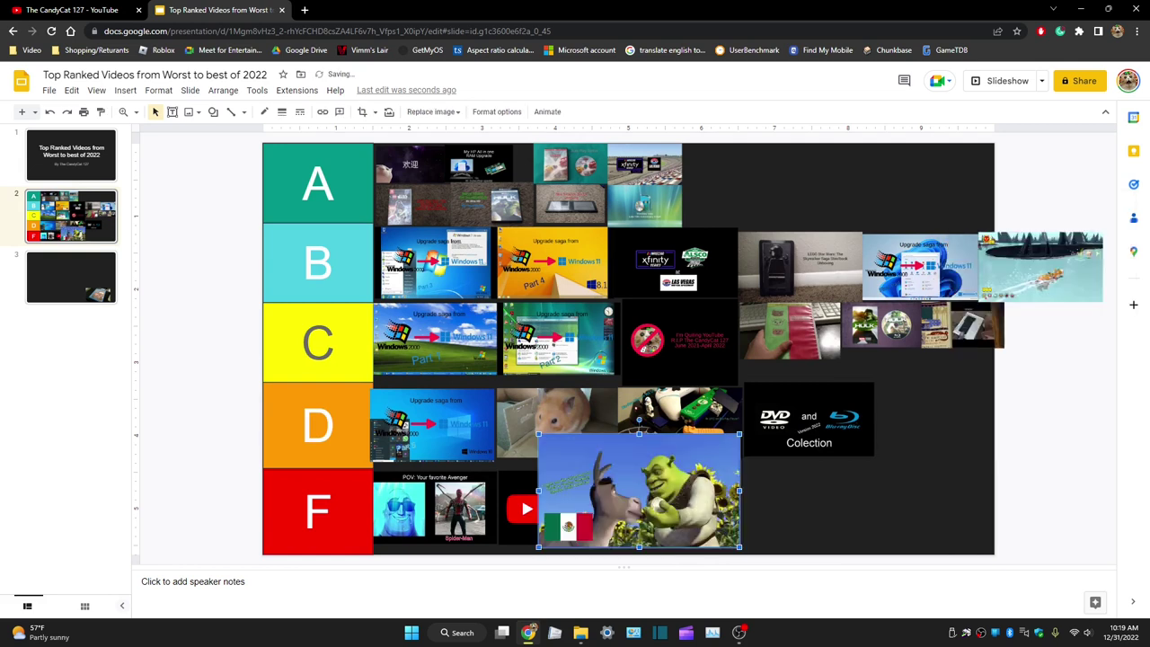
left_click_drag(749, 189, 763, 200)
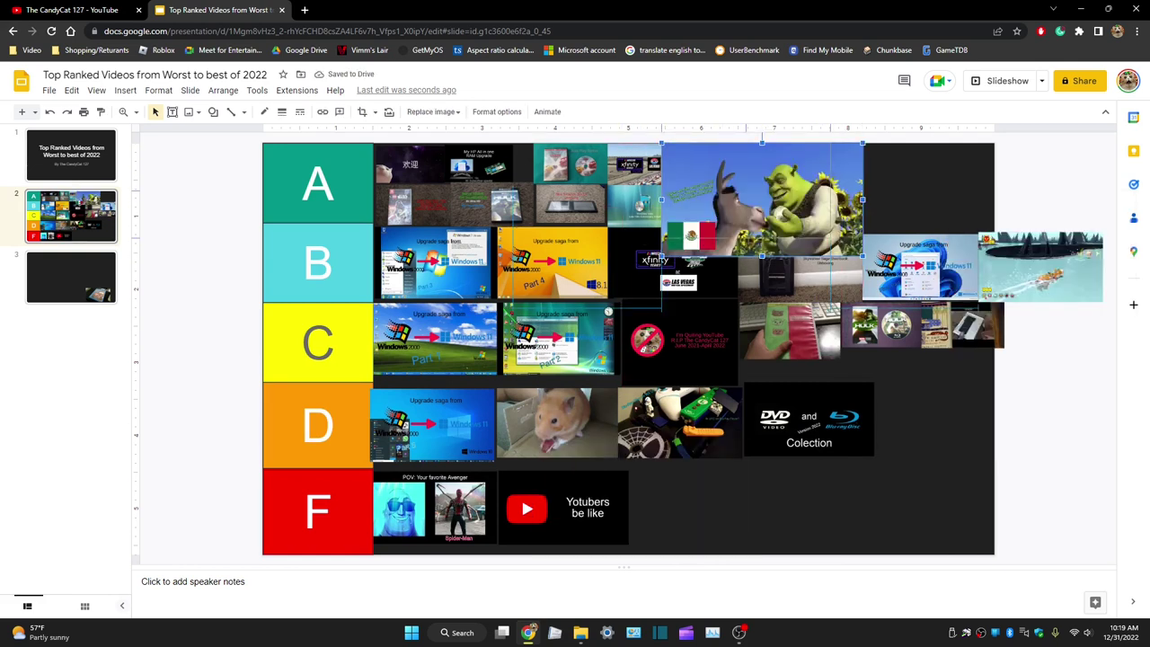
left_click_drag(863, 256, 816, 230)
left_click_drag(741, 186, 786, 179)
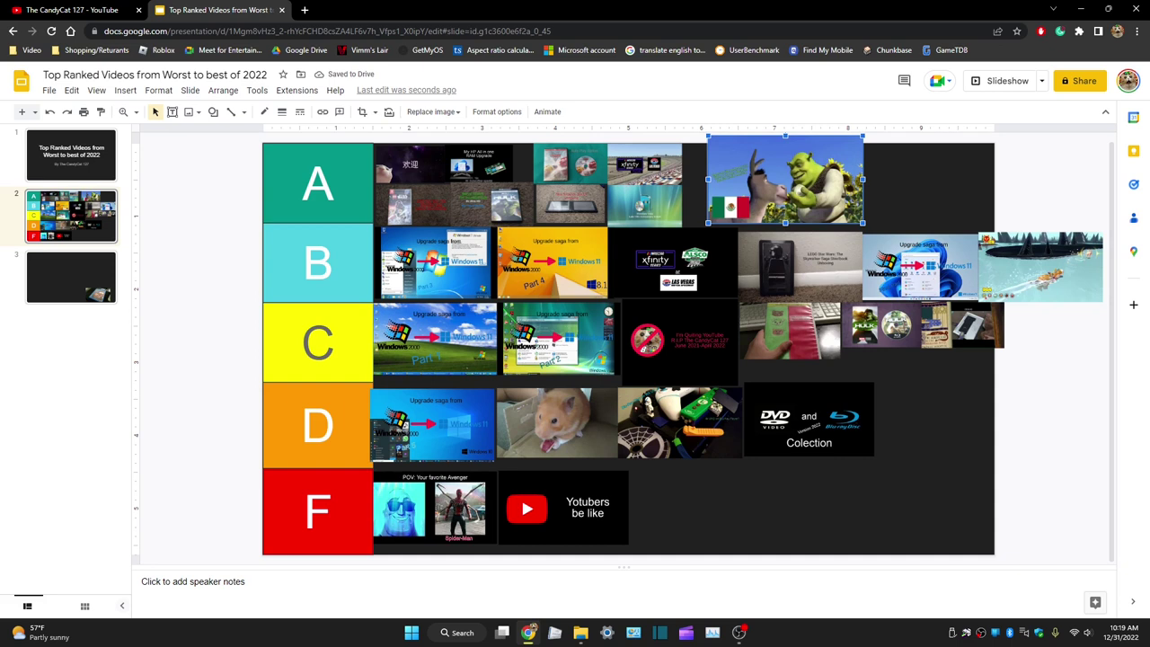
left_click_drag(708, 135, 746, 158)
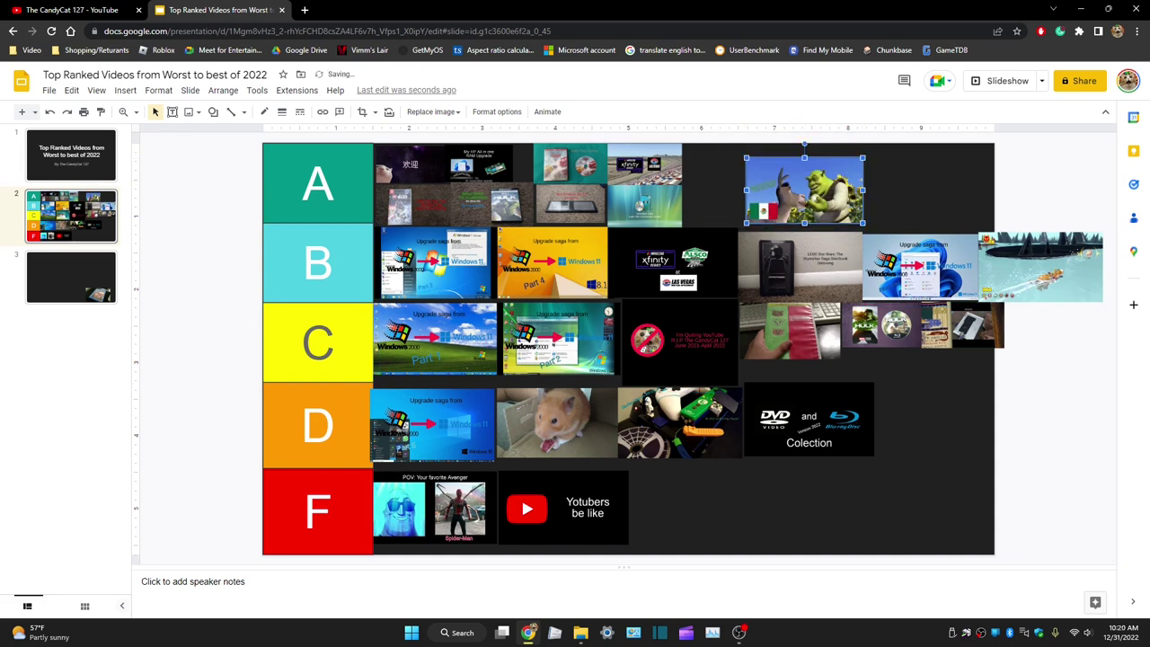
left_click_drag(802, 191, 741, 177)
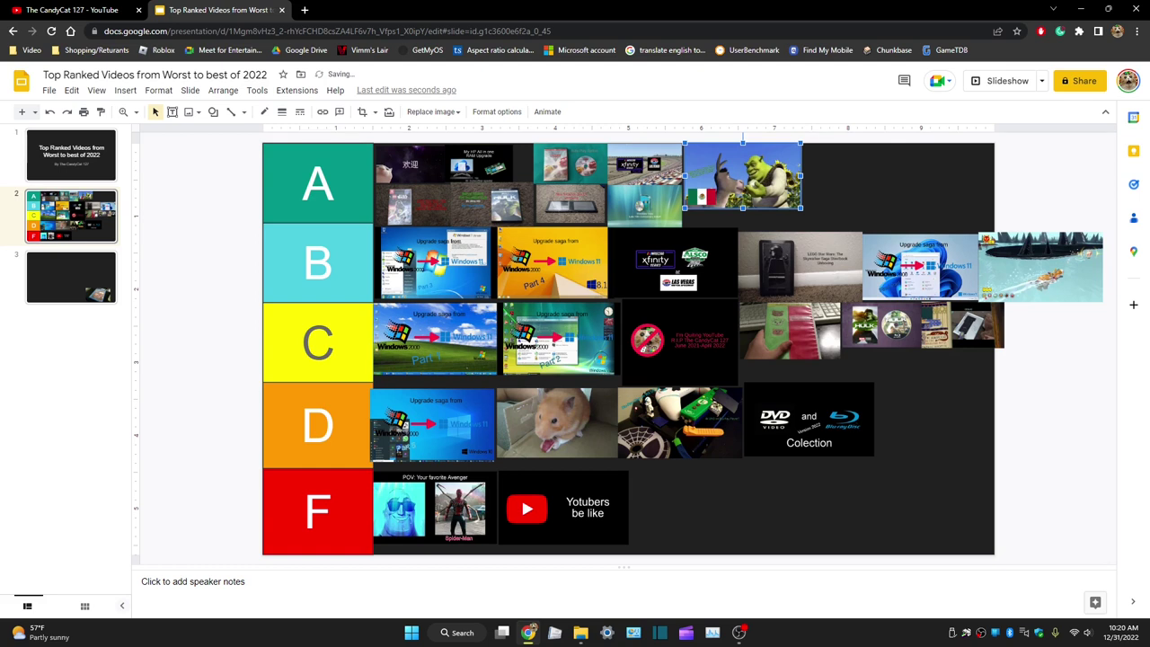
left_click_drag(800, 207, 765, 187)
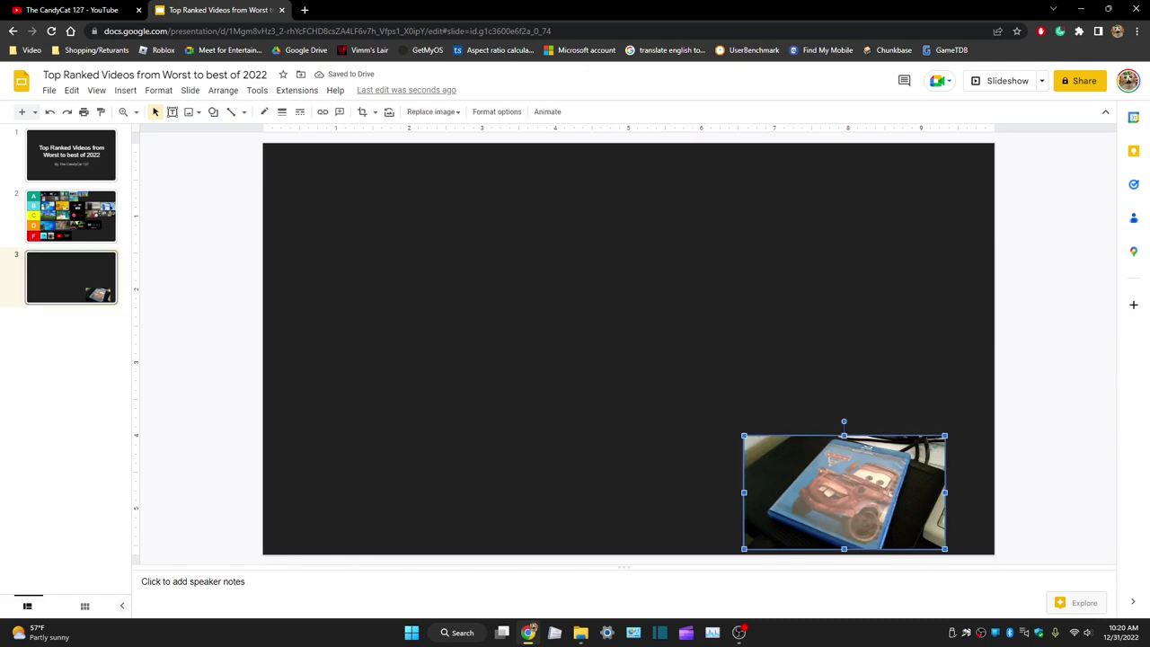
Cut the Cars Blu-ray thumbnail from slide 3 and paste it on slide 2
right_click(846, 481)
left_click(874, 236)
left_click(71, 215)
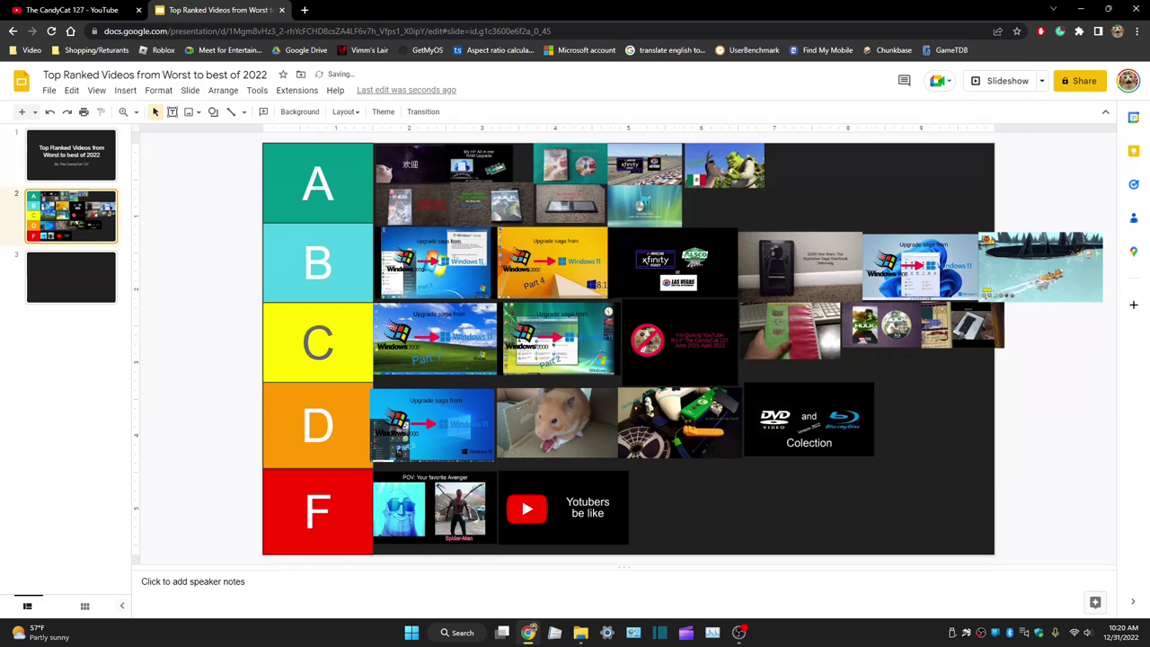
right_click(943, 235)
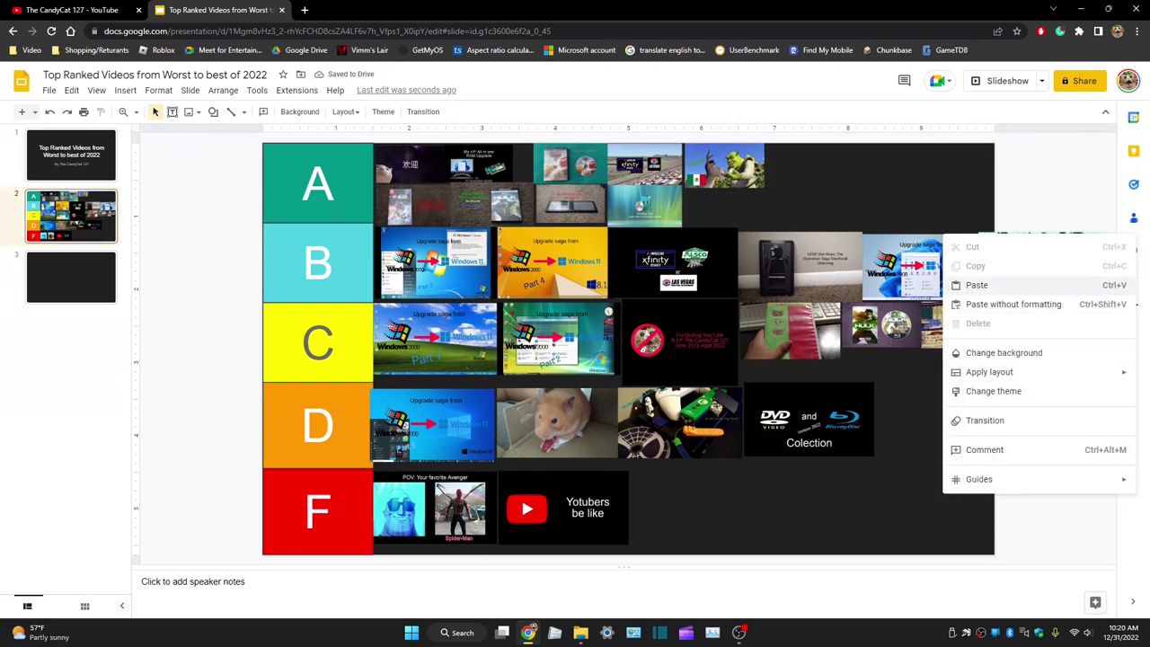
left_click(977, 285)
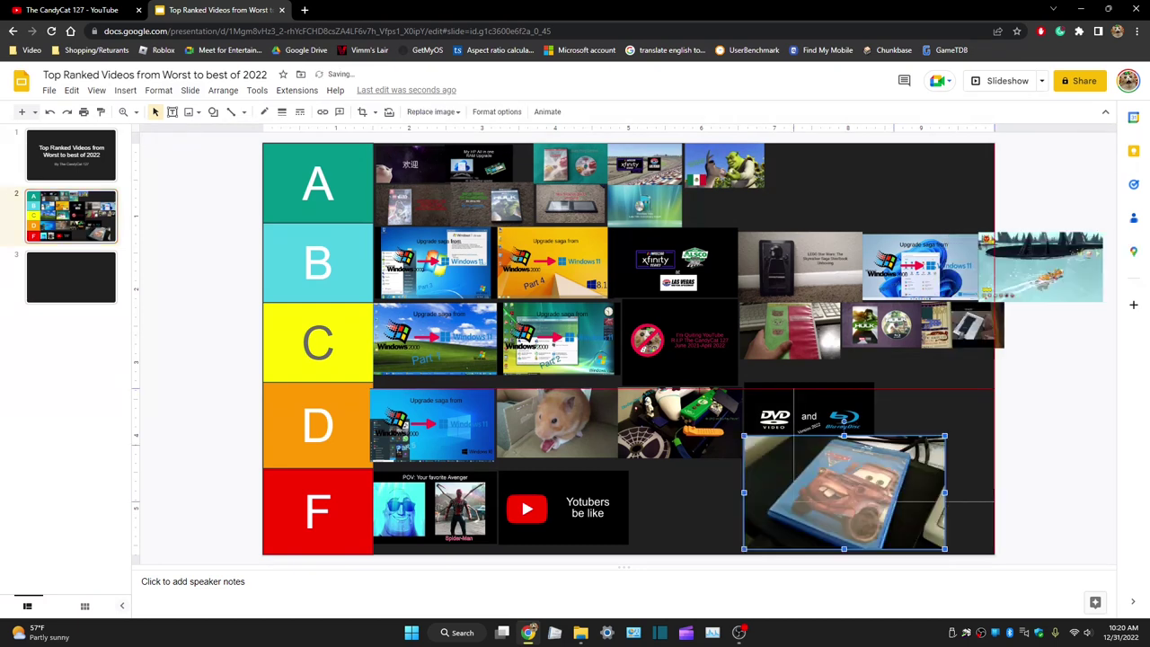
Shrink the Cars Blu-ray thumbnail and fit it below the Shrek thumbnail in row A's lower line
left_click_drag(844, 492, 942, 435)
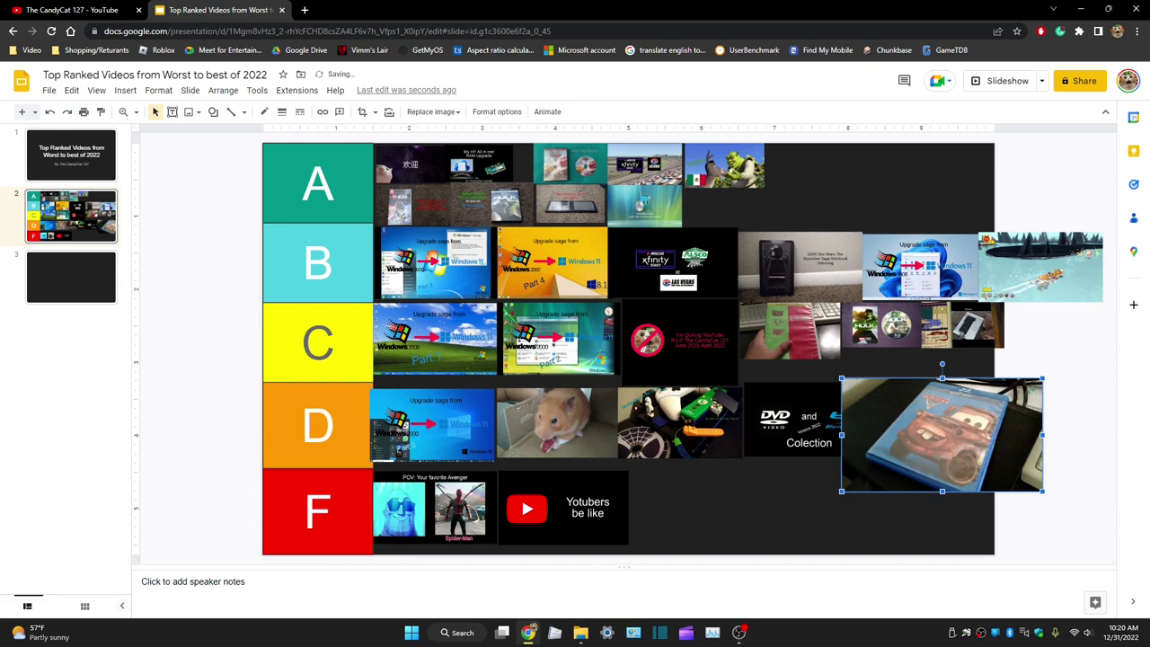
left_click_drag(1043, 491, 949, 439)
left_click_drag(895, 409, 737, 198)
left_click_drag(789, 167, 734, 166)
left_click(733, 164)
left_click(834, 184)
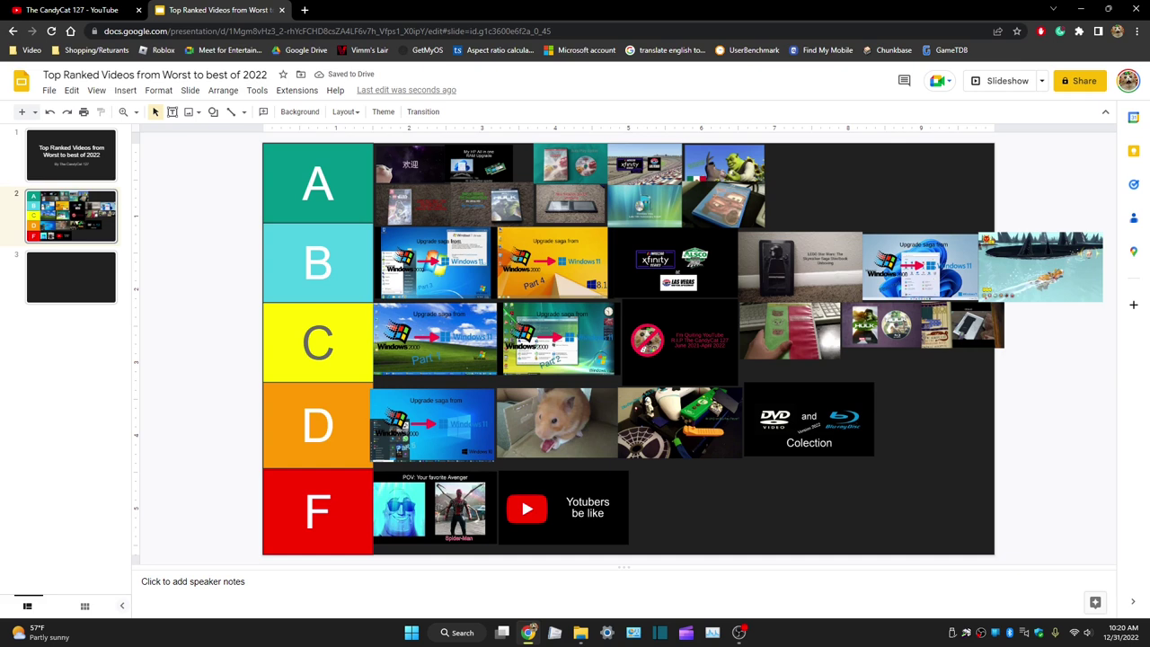
left_click(724, 205)
left_click_drag(765, 227, 765, 228)
key("Escape")
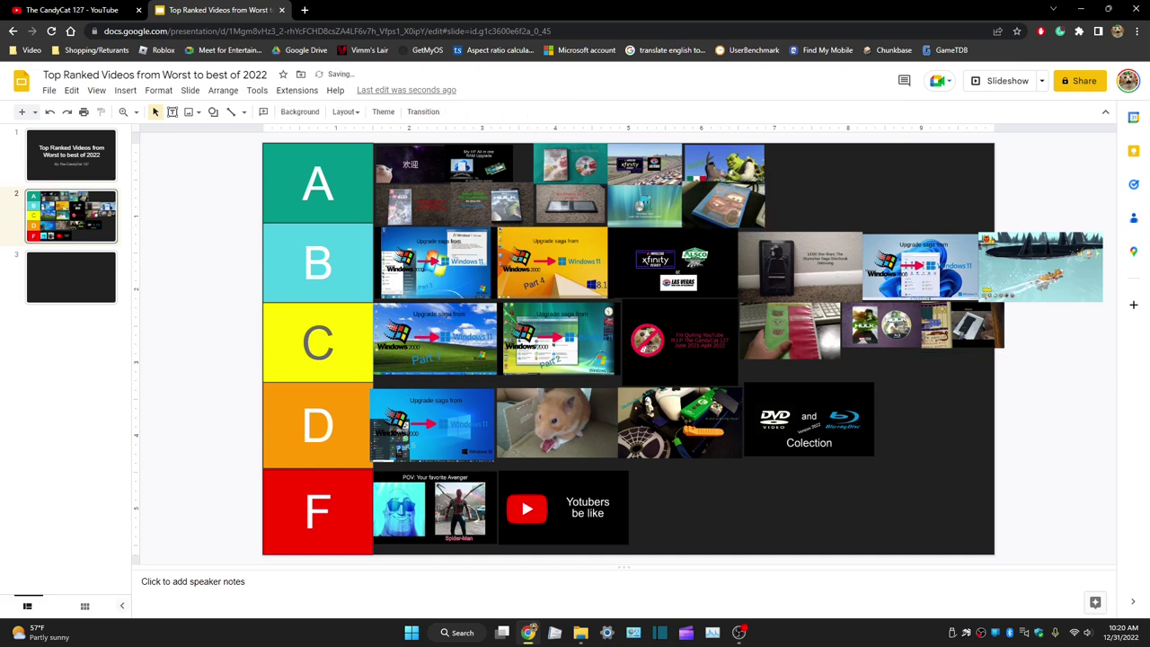